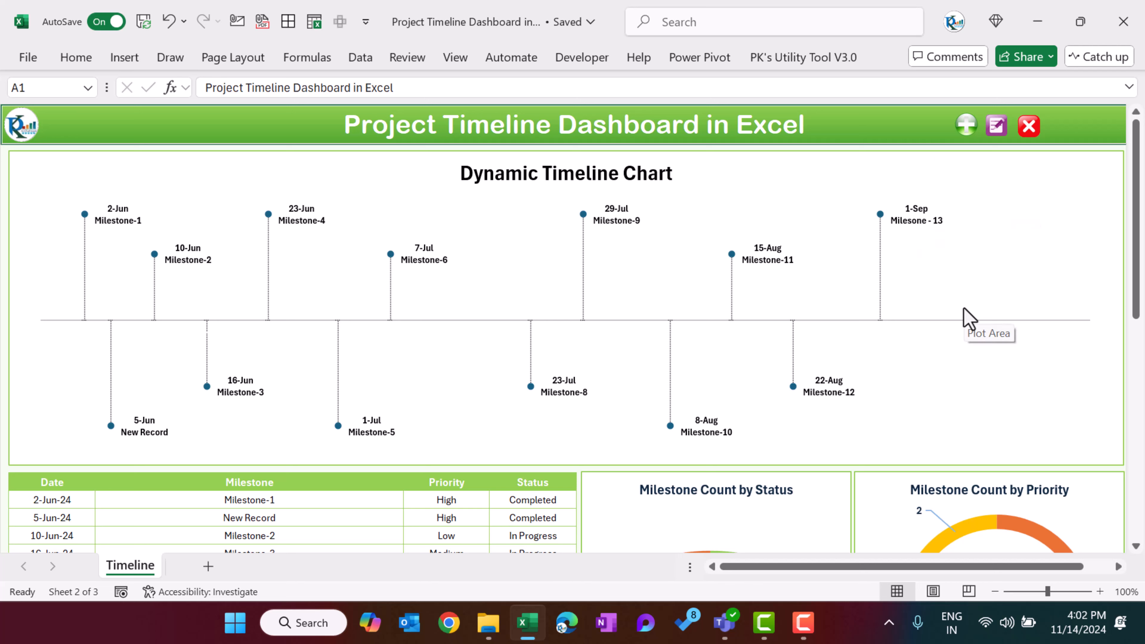
# Step: Start a new milestone record, set its date to 5-Sep-2024 and name it Milestone 14
pyautogui.click(966, 126)
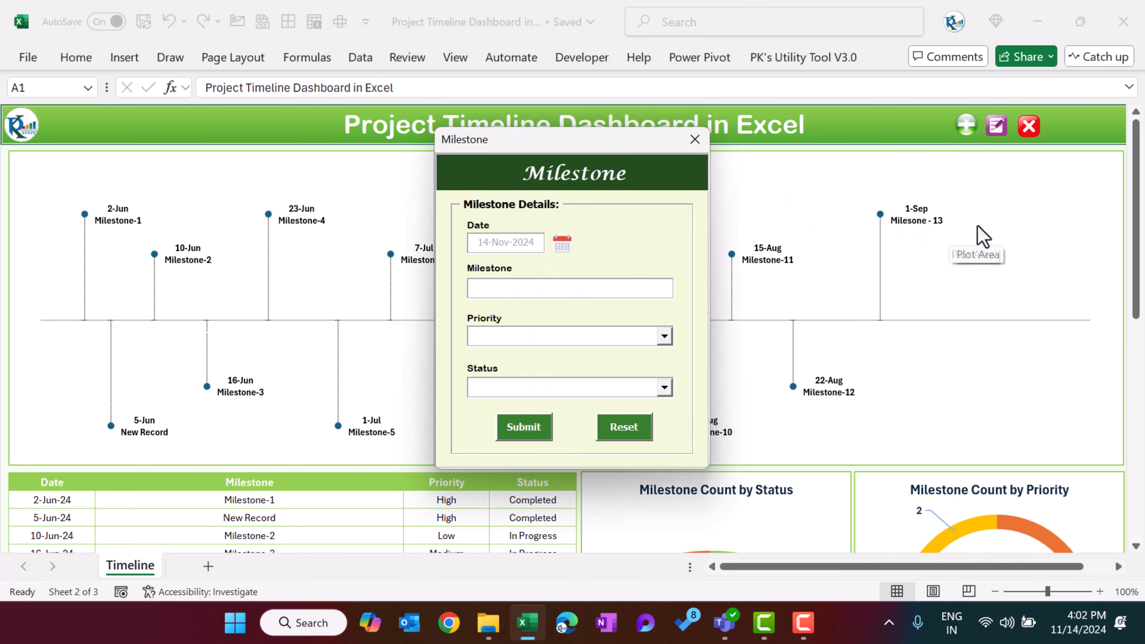
pyautogui.click(564, 245)
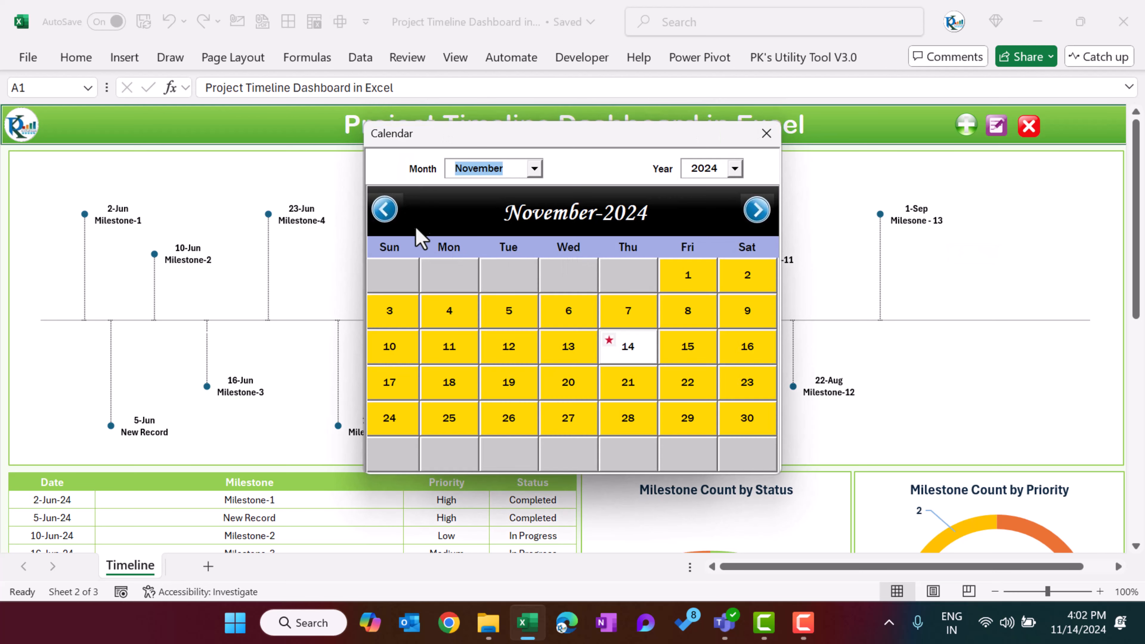
pyautogui.press('Escape')
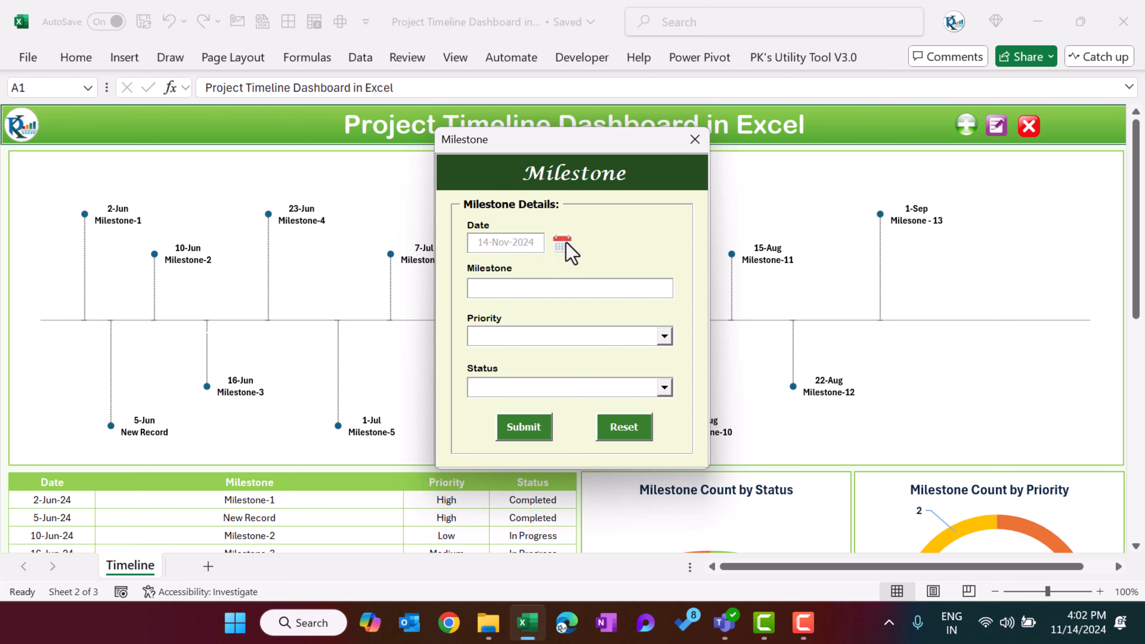
pyautogui.click(567, 244)
pyautogui.click(384, 211)
pyautogui.click(386, 211)
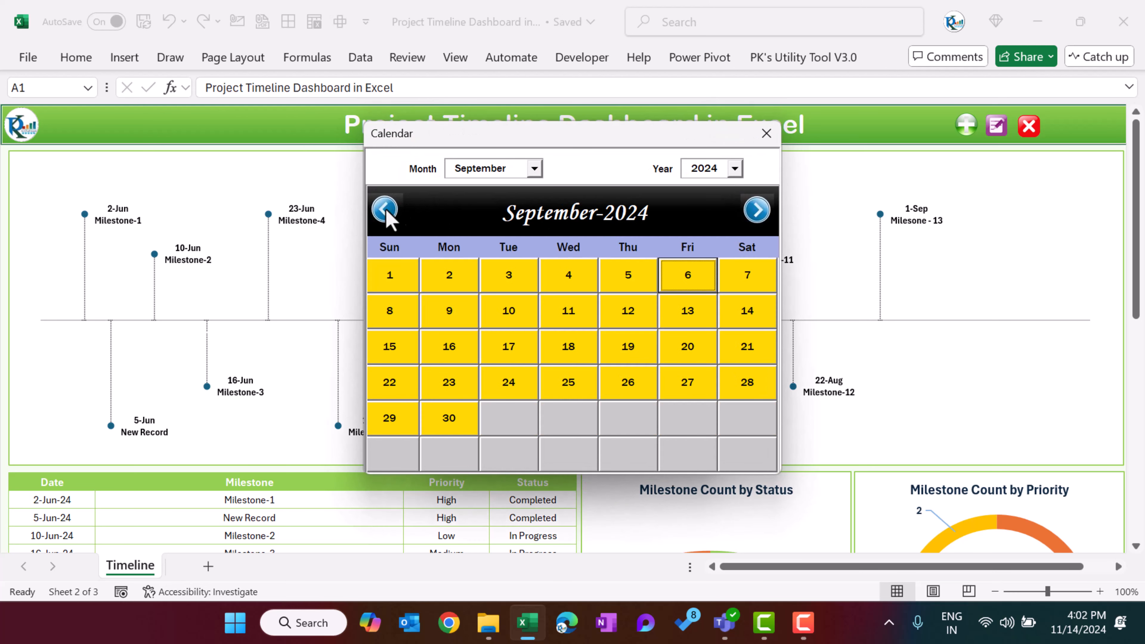
pyautogui.click(643, 280)
pyautogui.click(544, 292)
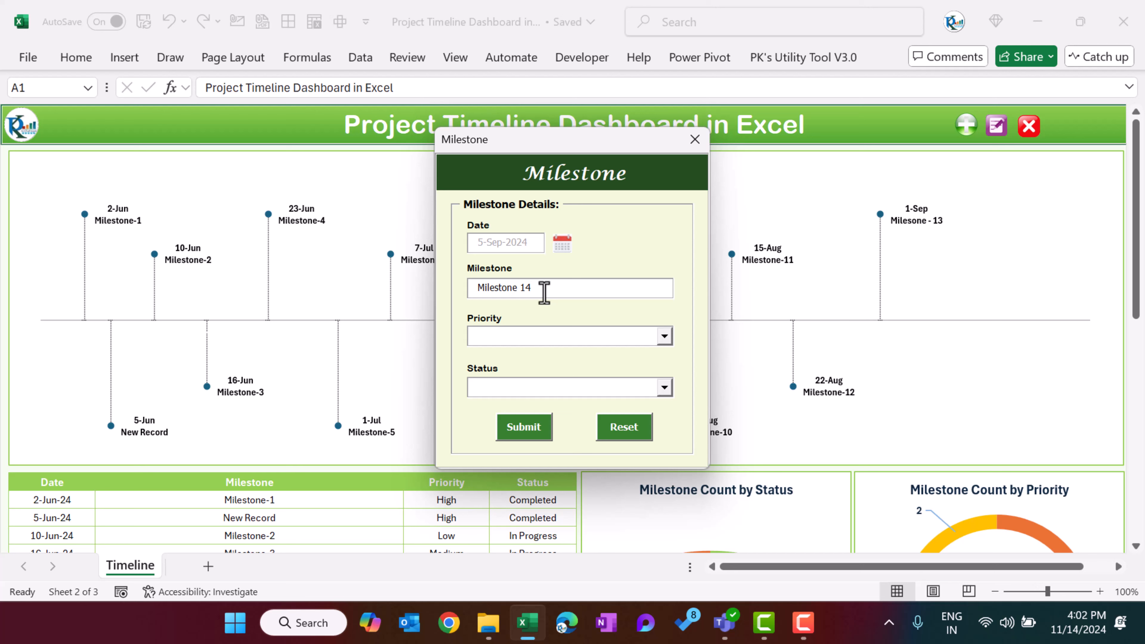
# Step: Set the new milestone's priority to Low and status to Pending, and submit the record
pyautogui.click(582, 336)
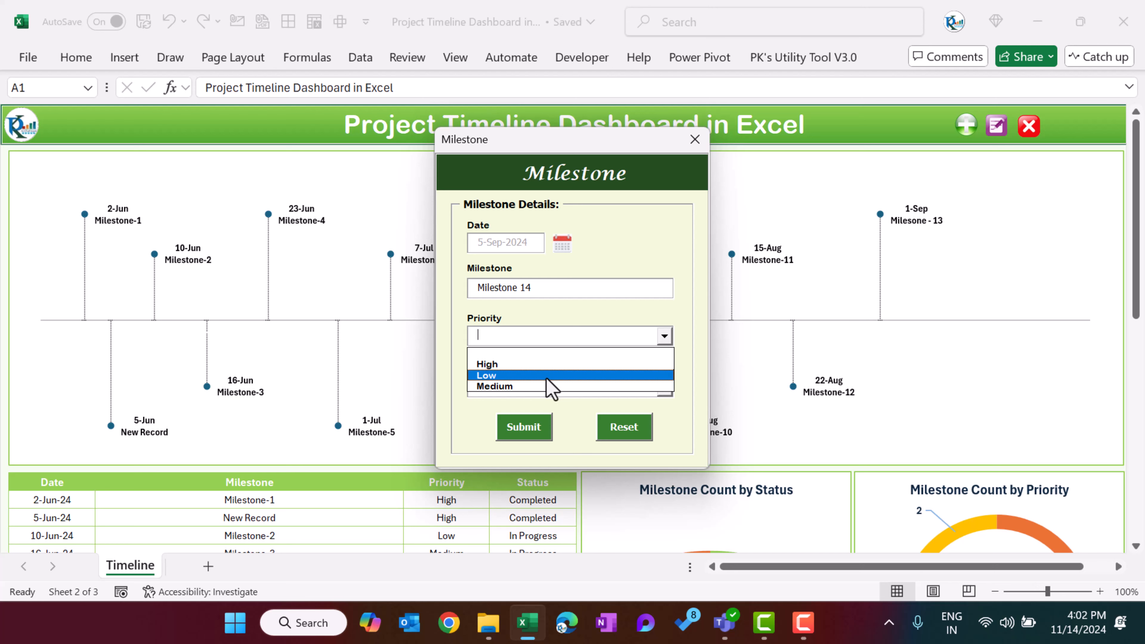
pyautogui.click(552, 376)
pyautogui.click(540, 387)
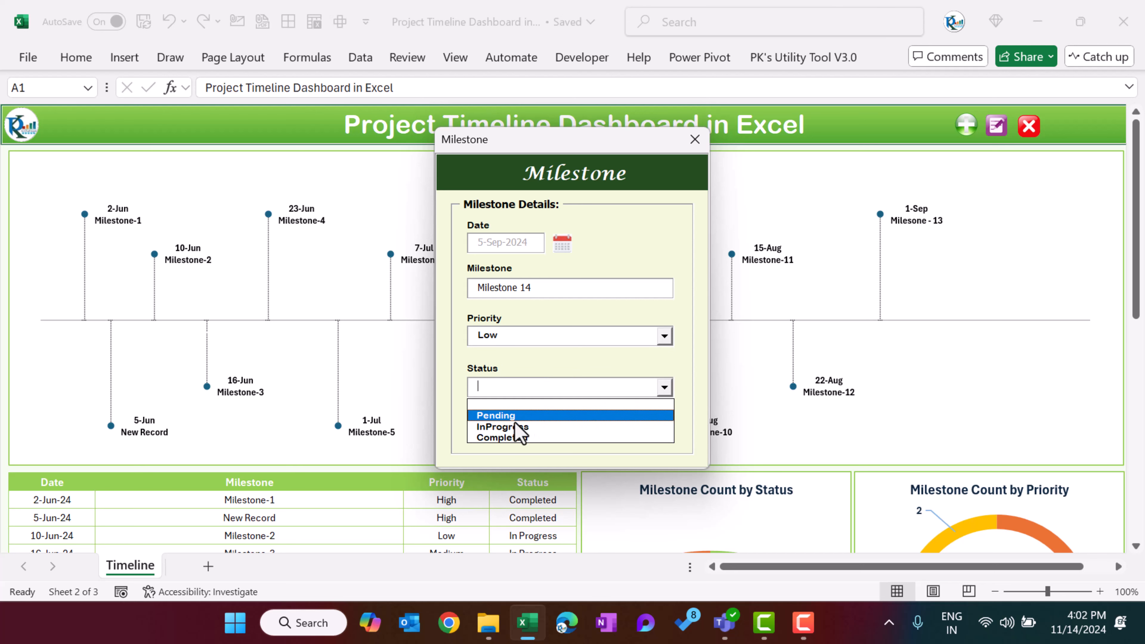
pyautogui.click(499, 419)
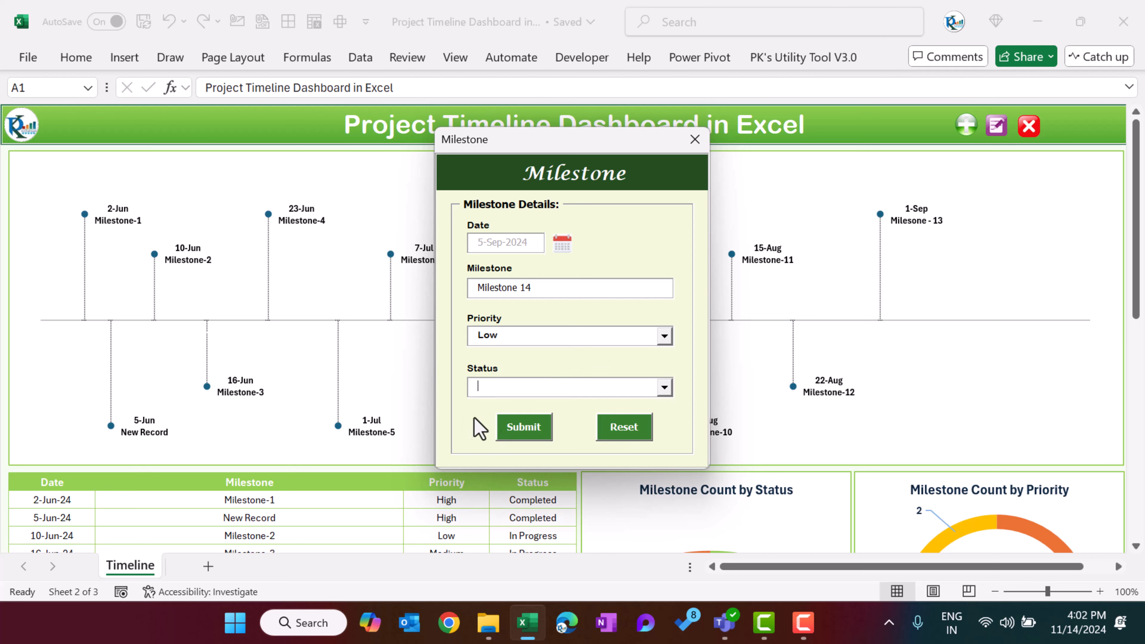
pyautogui.click(525, 428)
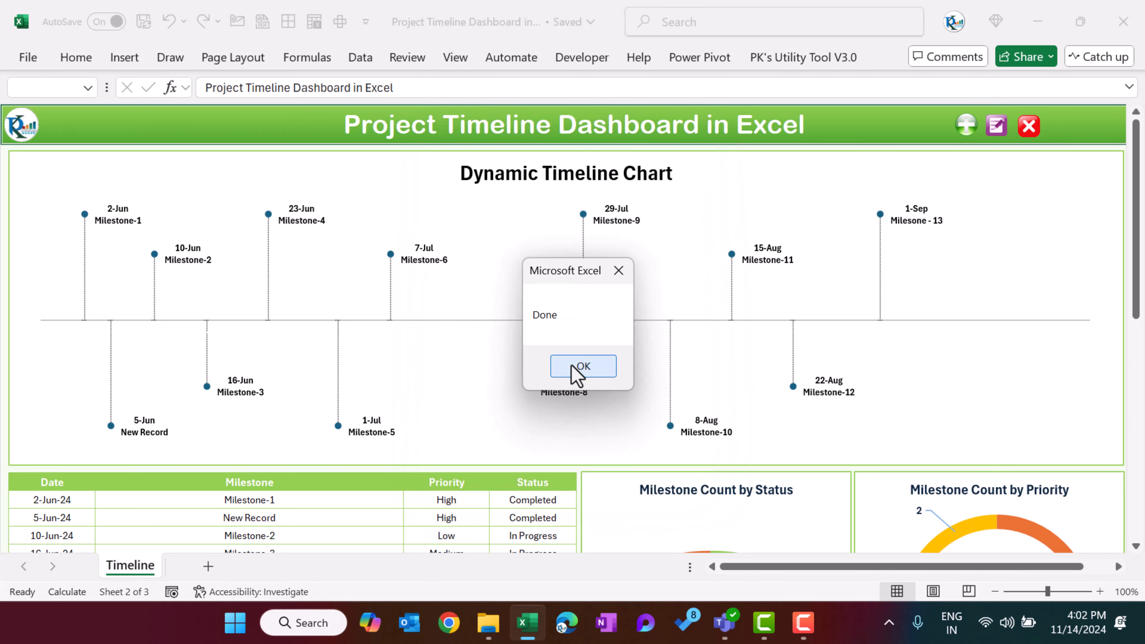
pyautogui.click(572, 365)
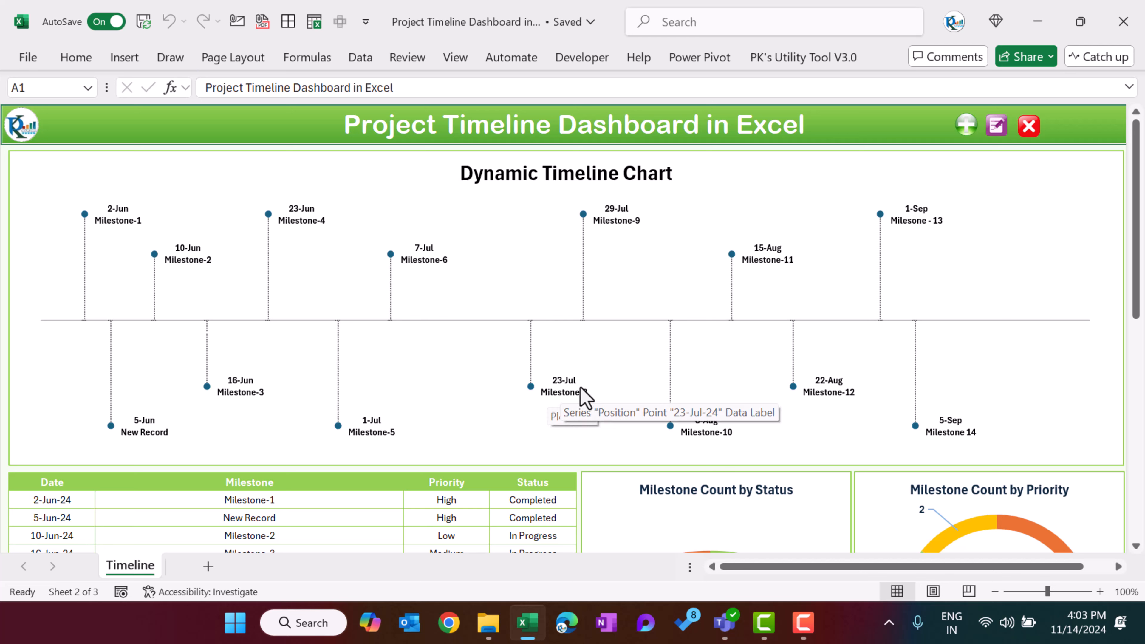
# Step: Start another new milestone record, set its date to 20-Jul-2024 and name it Test Milestone
pyautogui.click(966, 127)
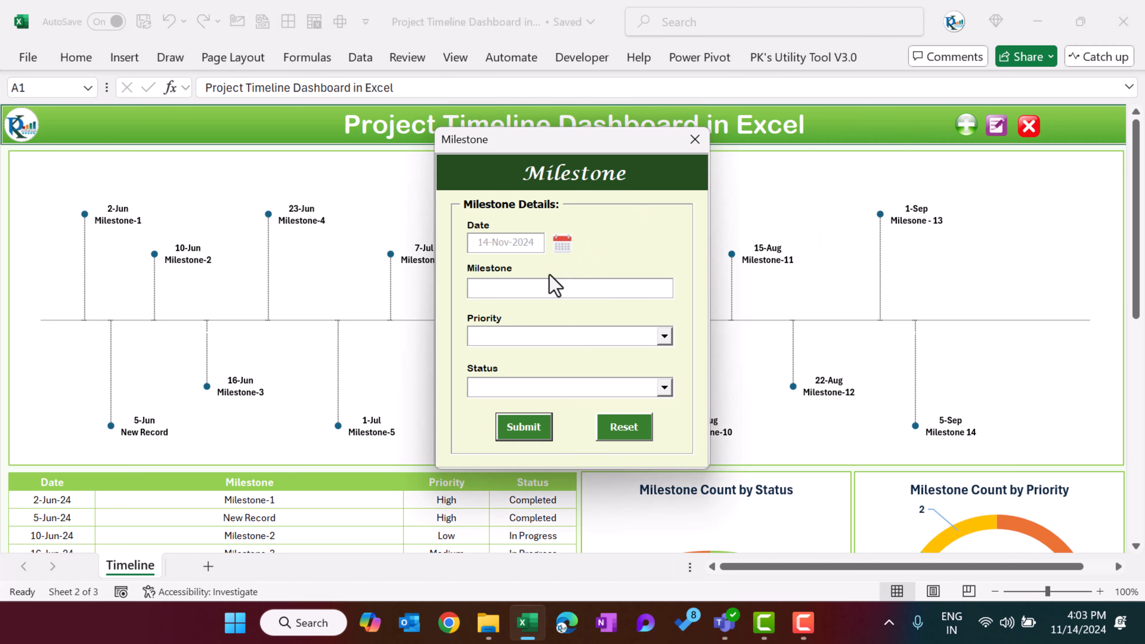
pyautogui.moveTo(562, 141); pyautogui.dragTo(762, 144)
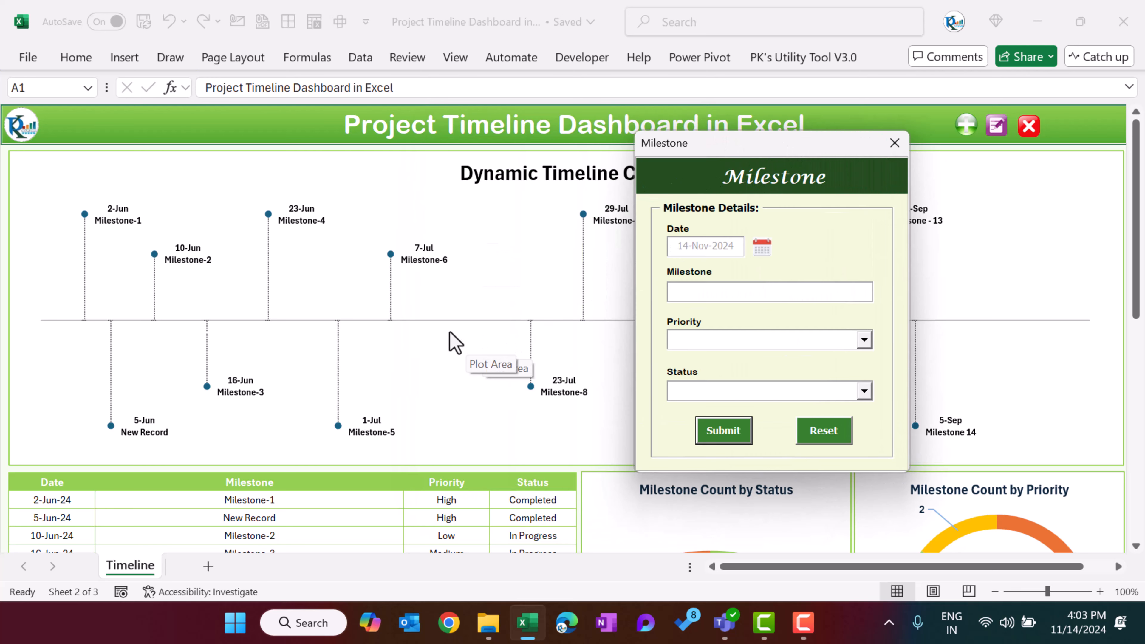
pyautogui.click(764, 248)
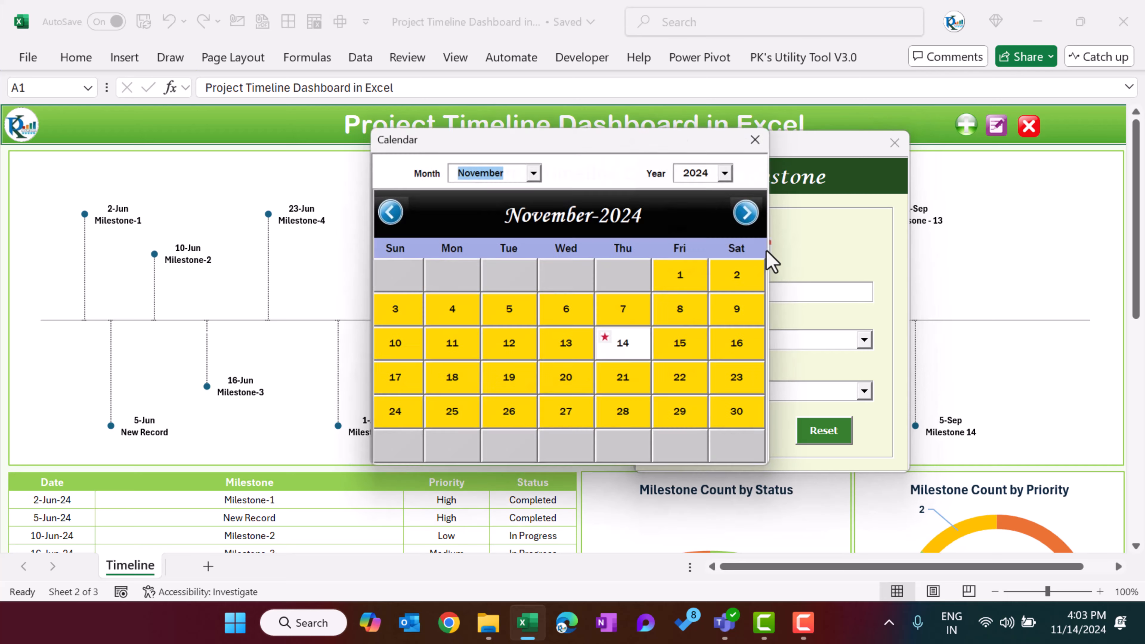
pyautogui.click(385, 210)
pyautogui.click(384, 210)
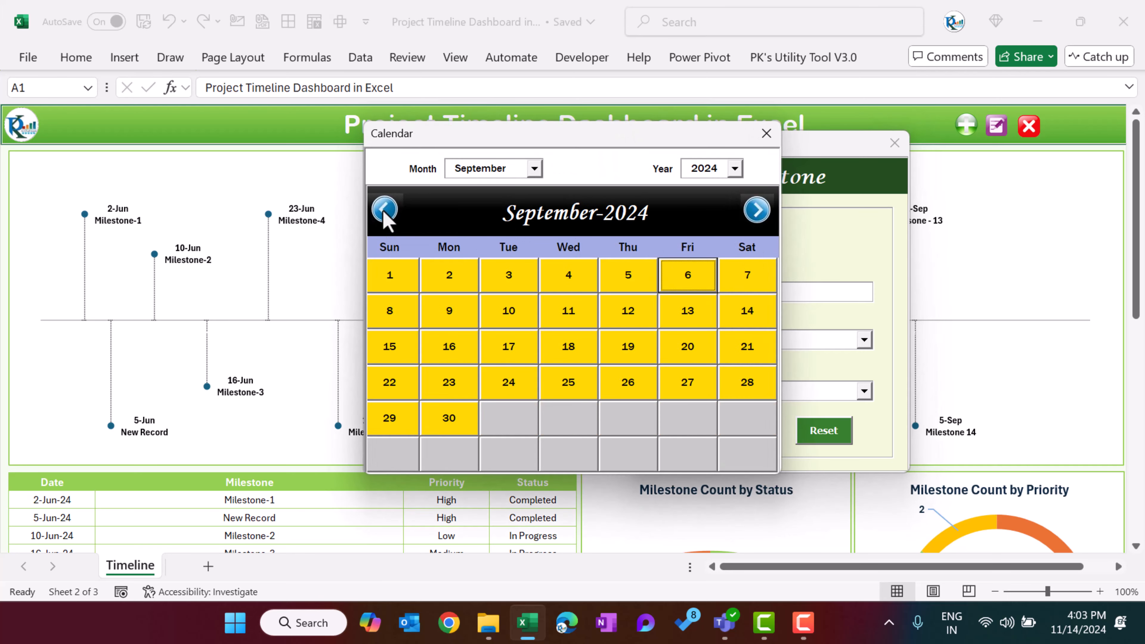
pyautogui.click(384, 210)
pyautogui.click(385, 211)
pyautogui.click(534, 169)
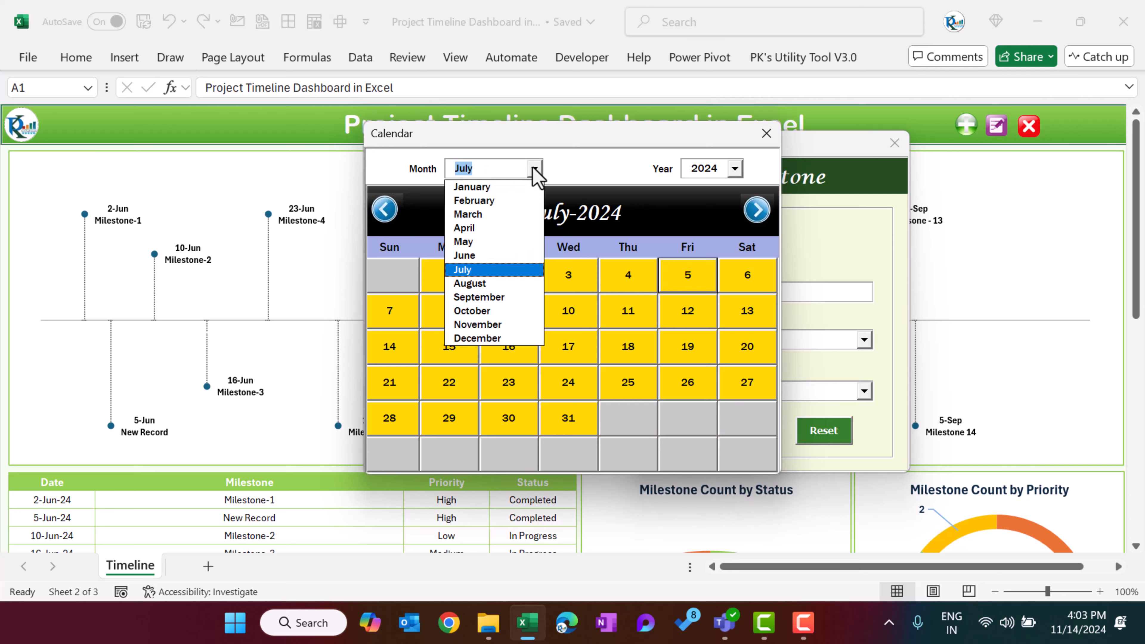
pyautogui.click(484, 269)
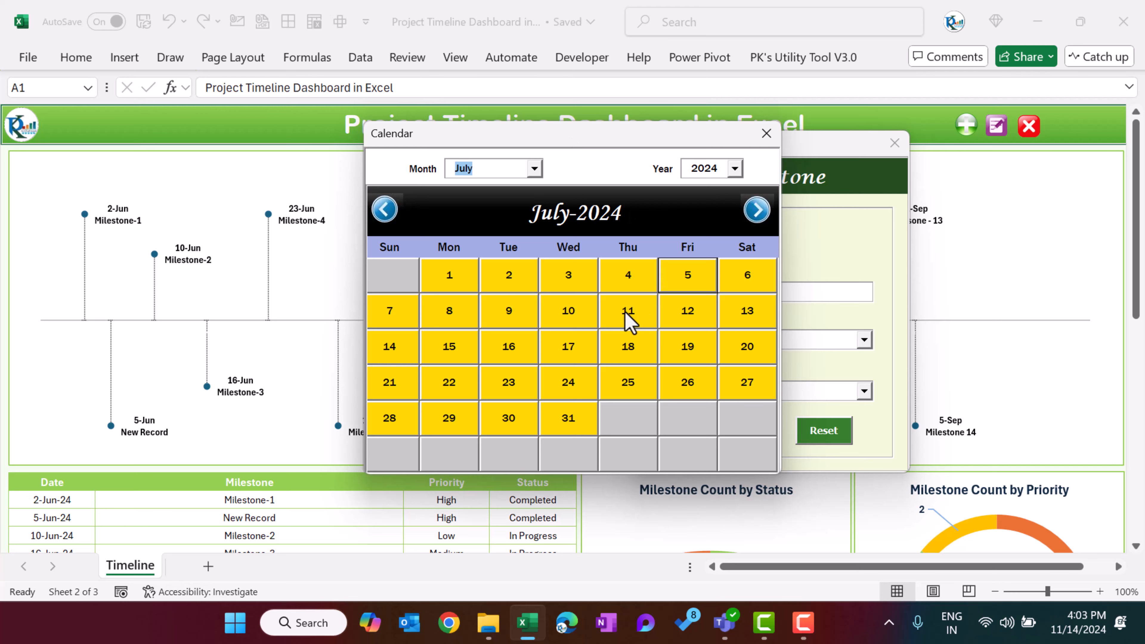
pyautogui.click(749, 349)
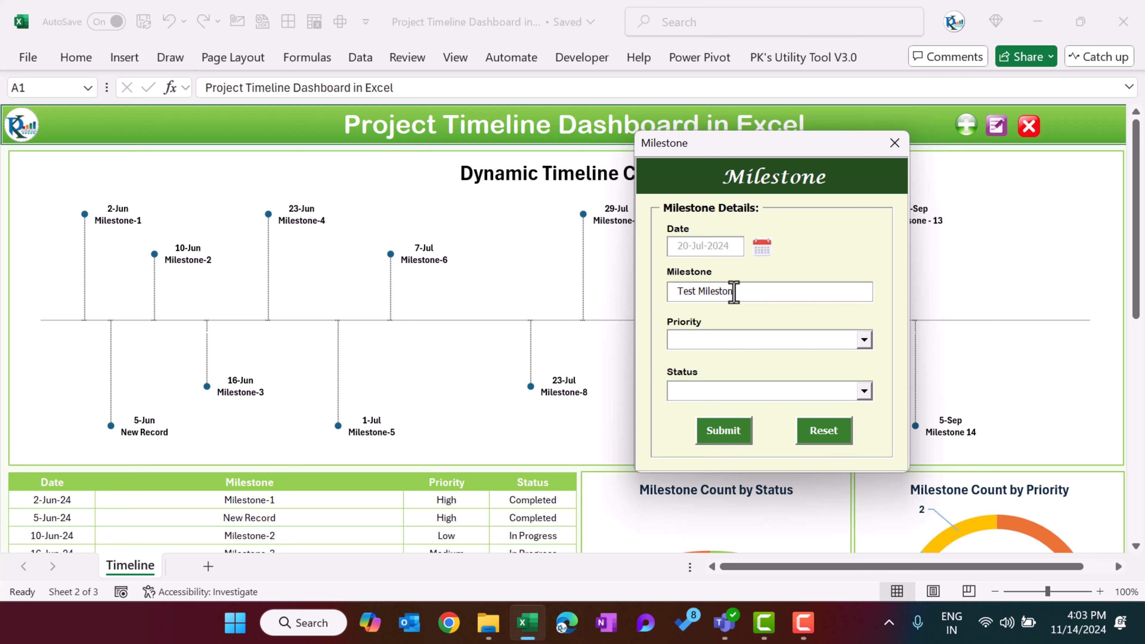
# Step: Give the Test Milestone a Low priority and InProgress status, and submit the record
pyautogui.click(737, 343)
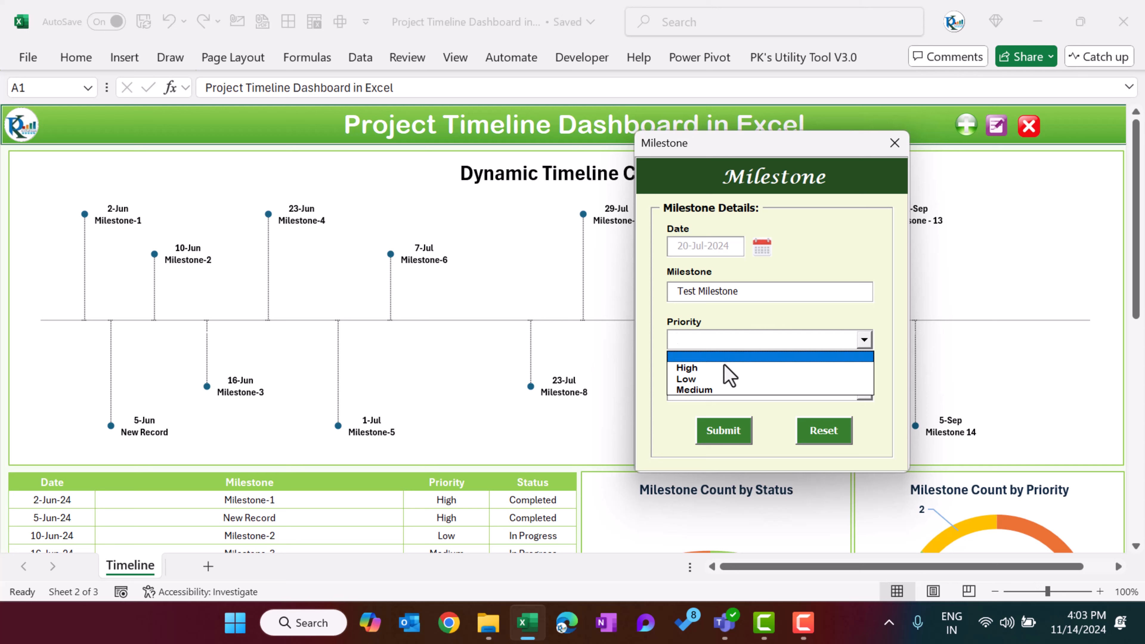
pyautogui.click(718, 379)
pyautogui.click(720, 392)
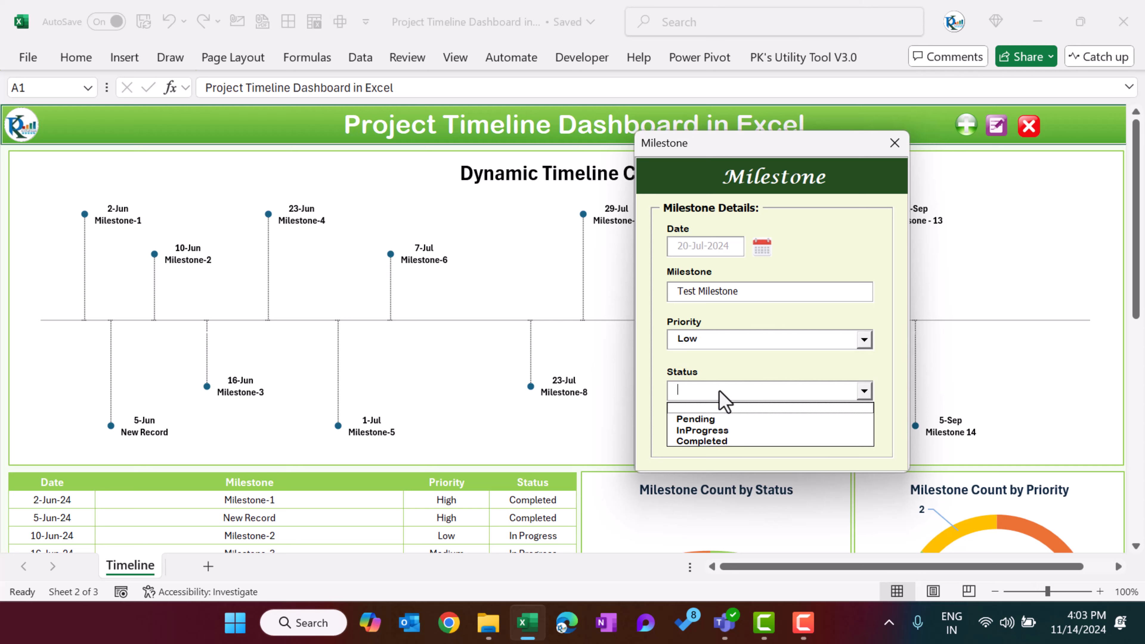
pyautogui.click(714, 430)
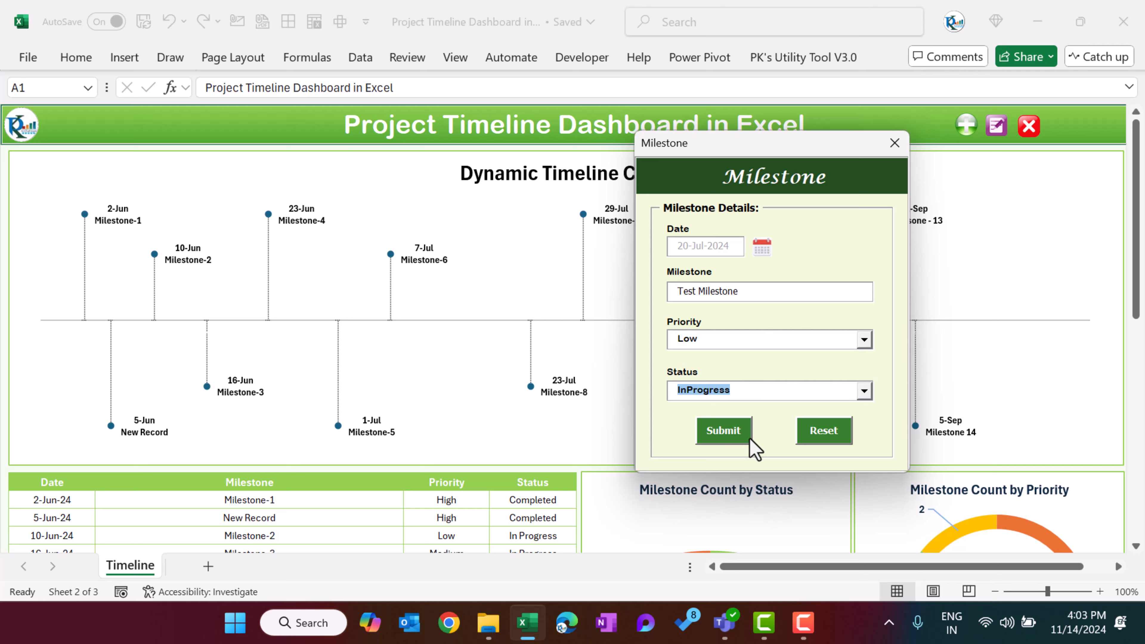
pyautogui.click(734, 435)
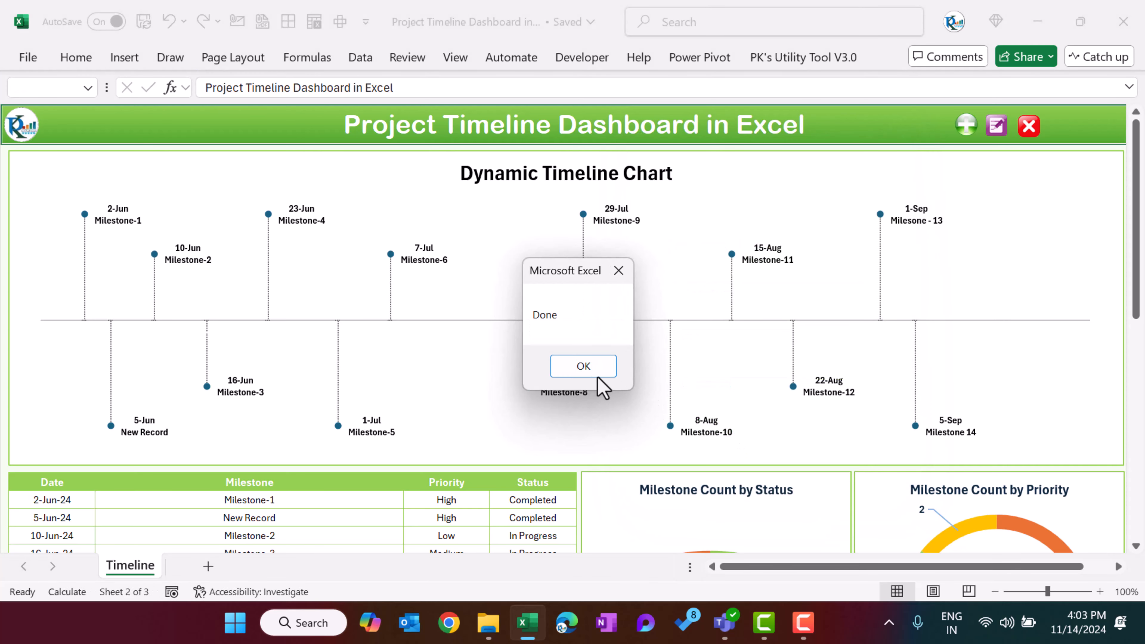
pyautogui.click(601, 369)
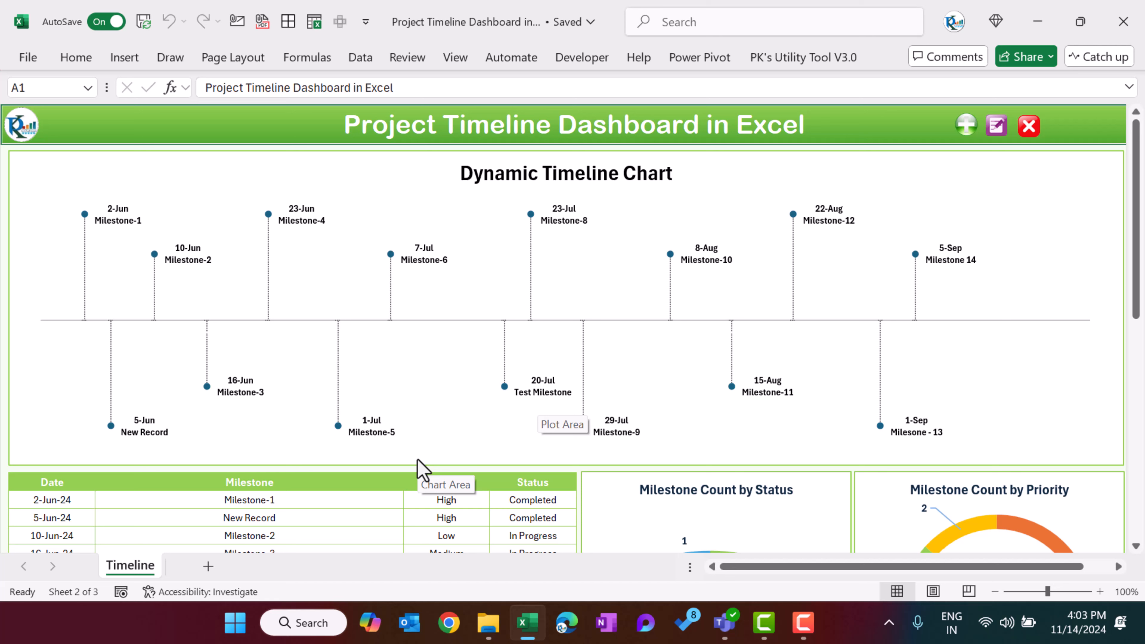
# Step: Edit the Test Milestone record in the milestone table, changing its date to 15-Jul-2024, and submit the update
pyautogui.click(447, 482)
pyautogui.scroll(-3, 486, 473)
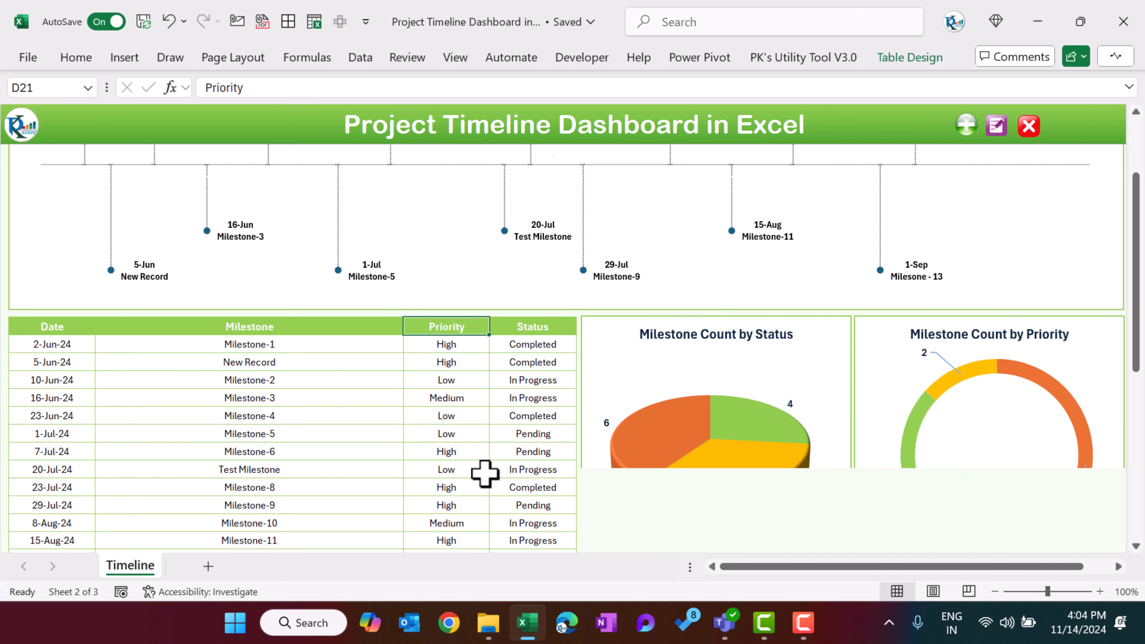
pyautogui.scroll(-1, 586, 419)
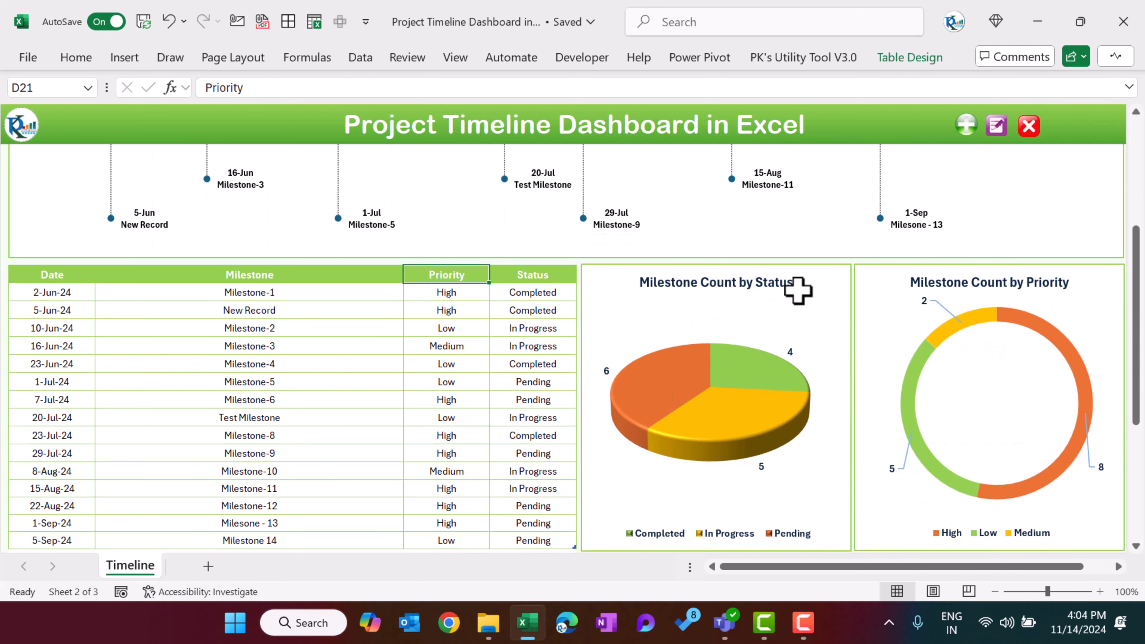
pyautogui.scroll(-1, 797, 289)
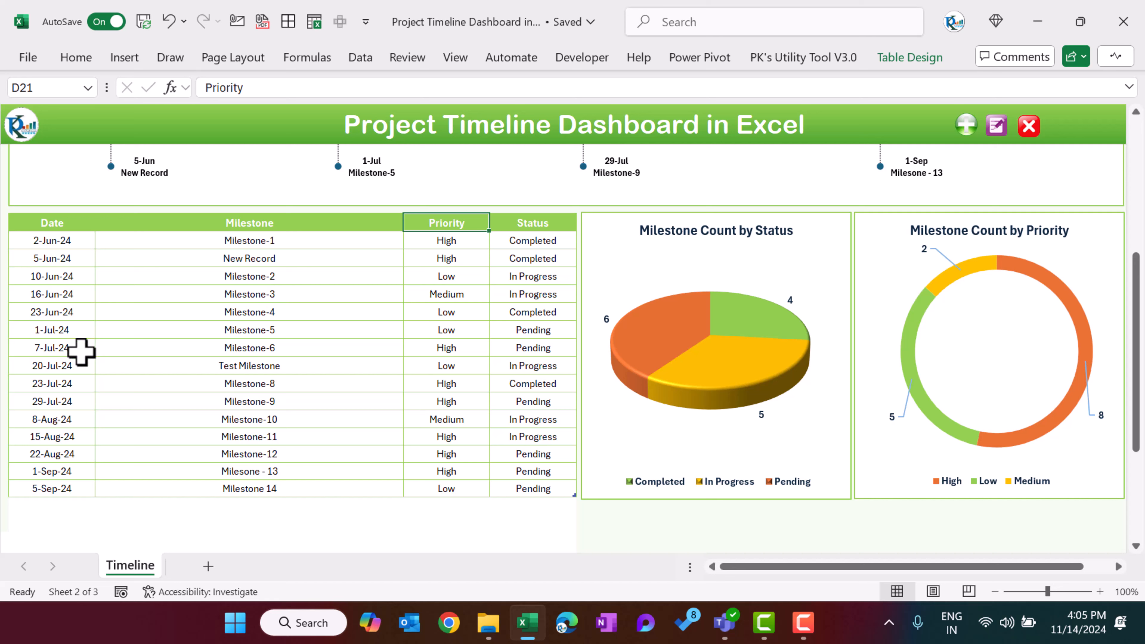
pyautogui.click(235, 367)
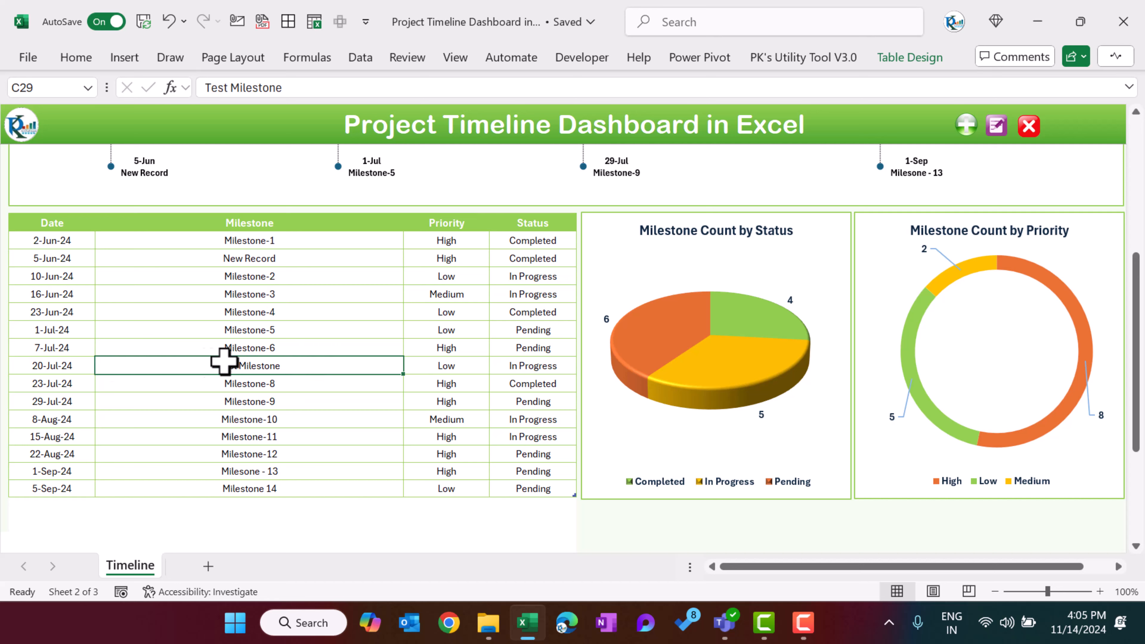
pyautogui.click(57, 366)
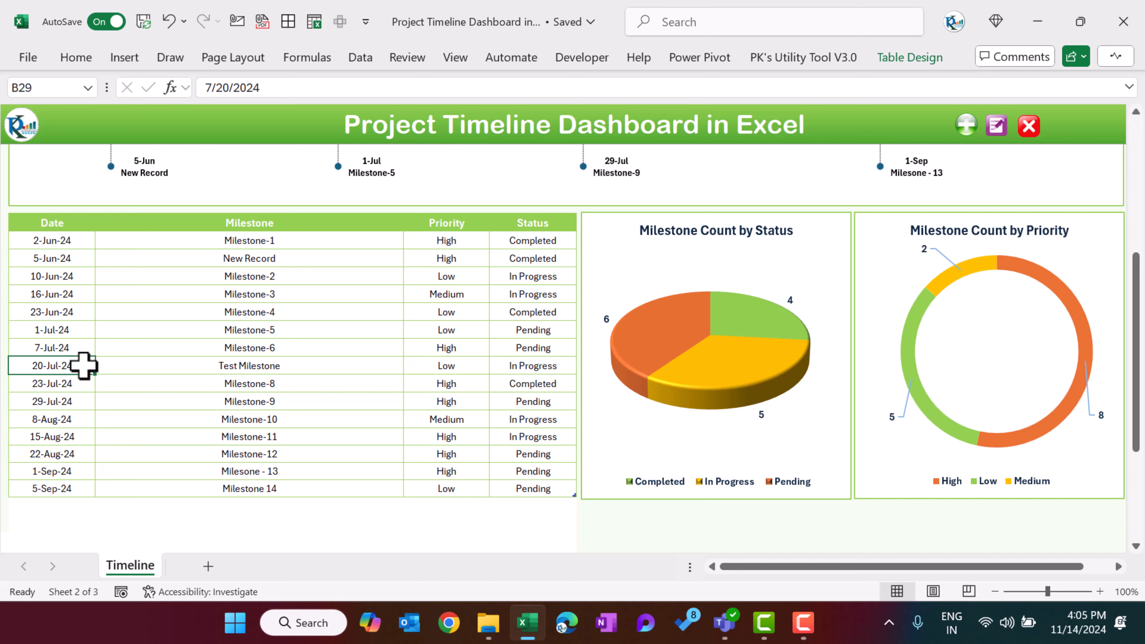
pyautogui.click(196, 366)
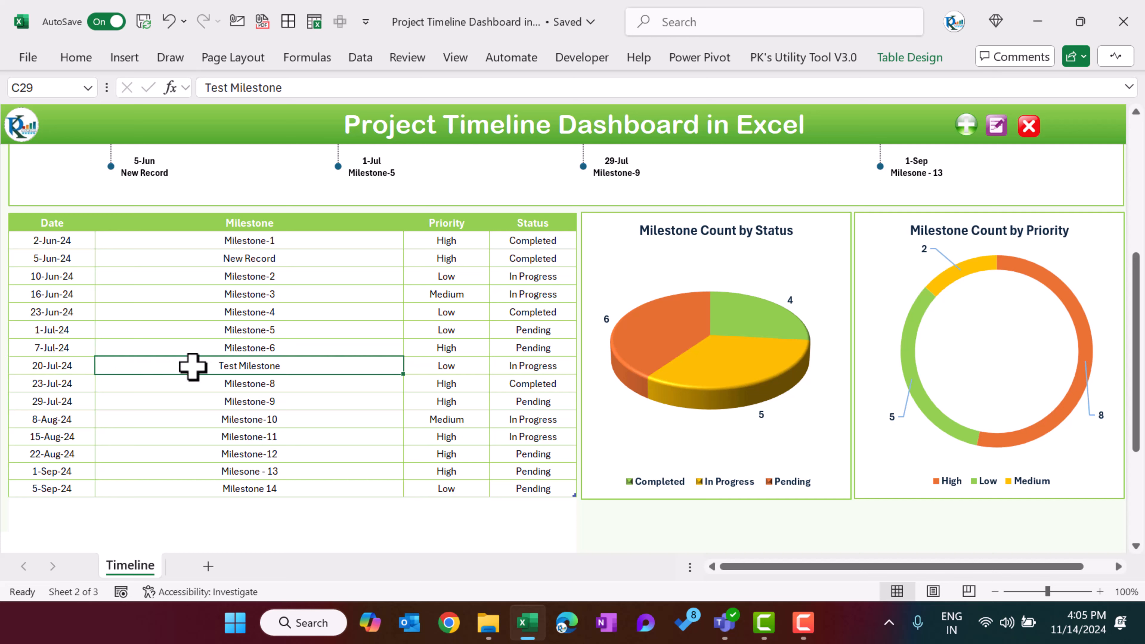
pyautogui.click(493, 365)
pyautogui.click(375, 365)
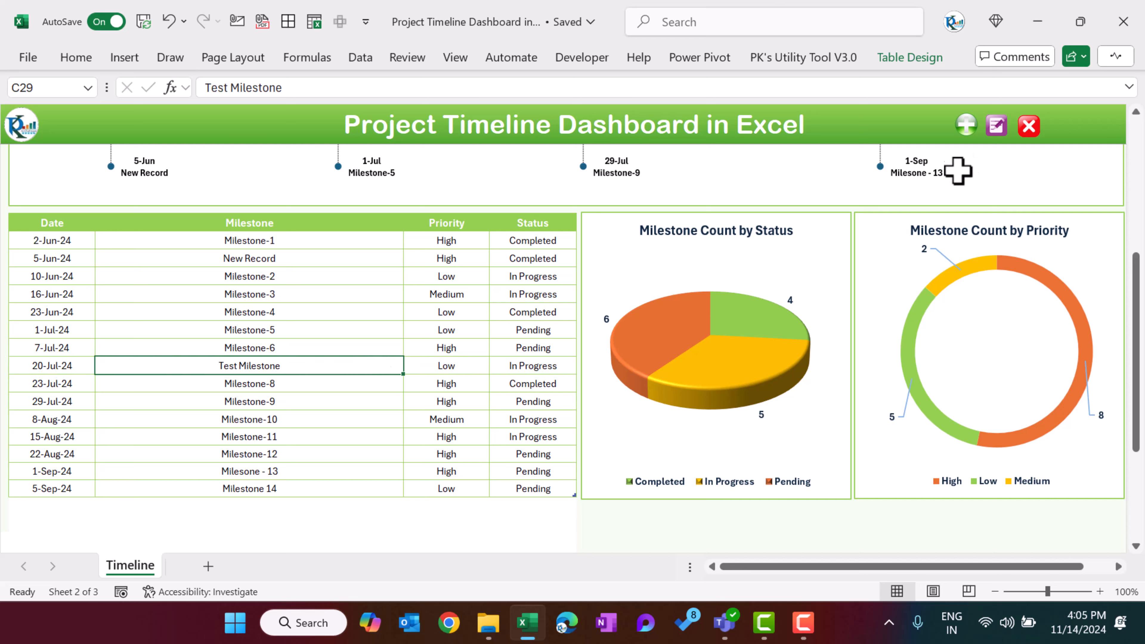
pyautogui.click(997, 126)
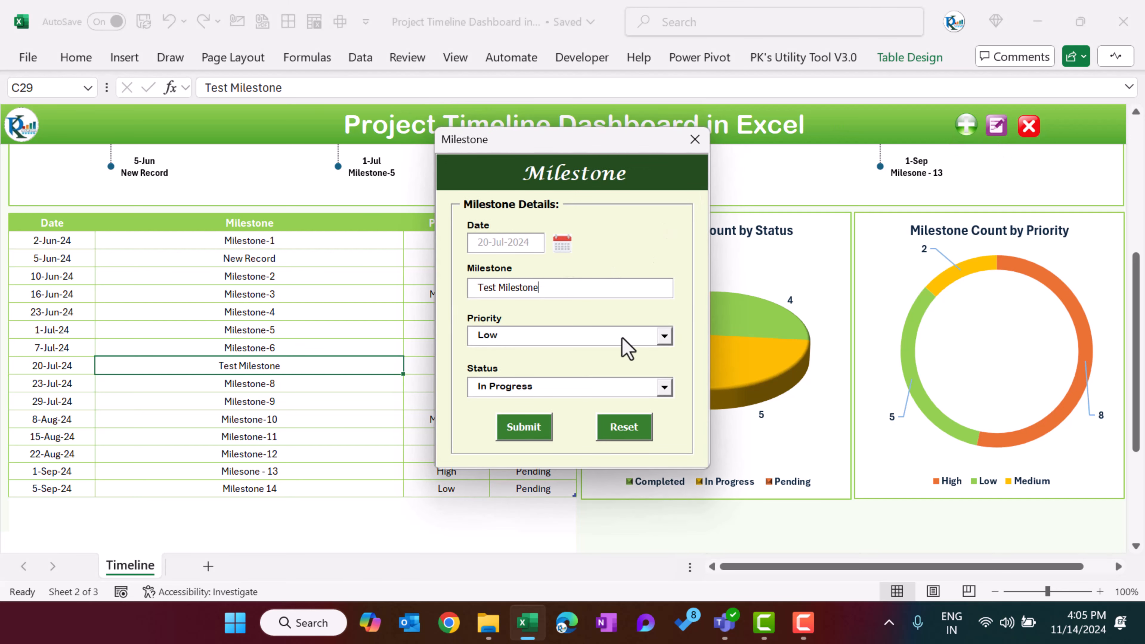
pyautogui.click(563, 244)
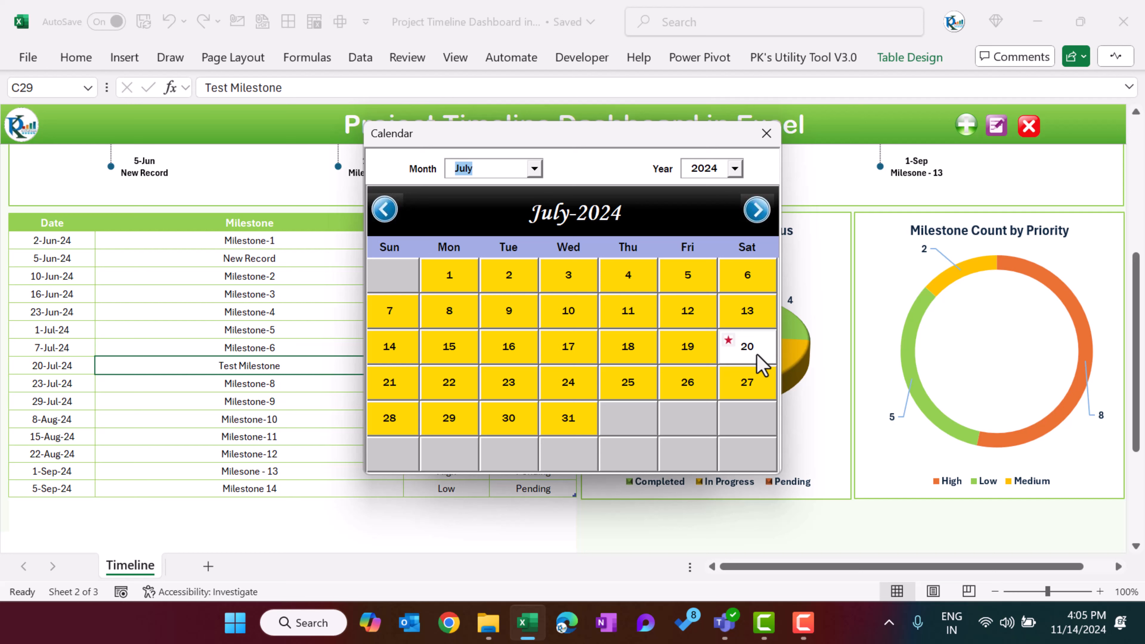
pyautogui.click(454, 351)
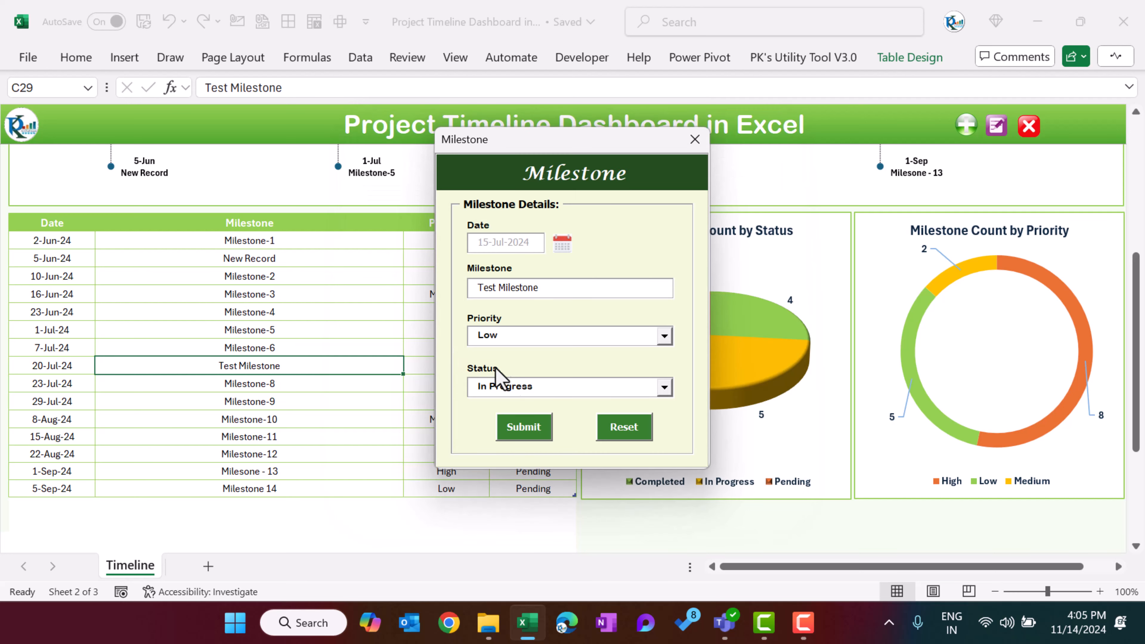
pyautogui.click(526, 429)
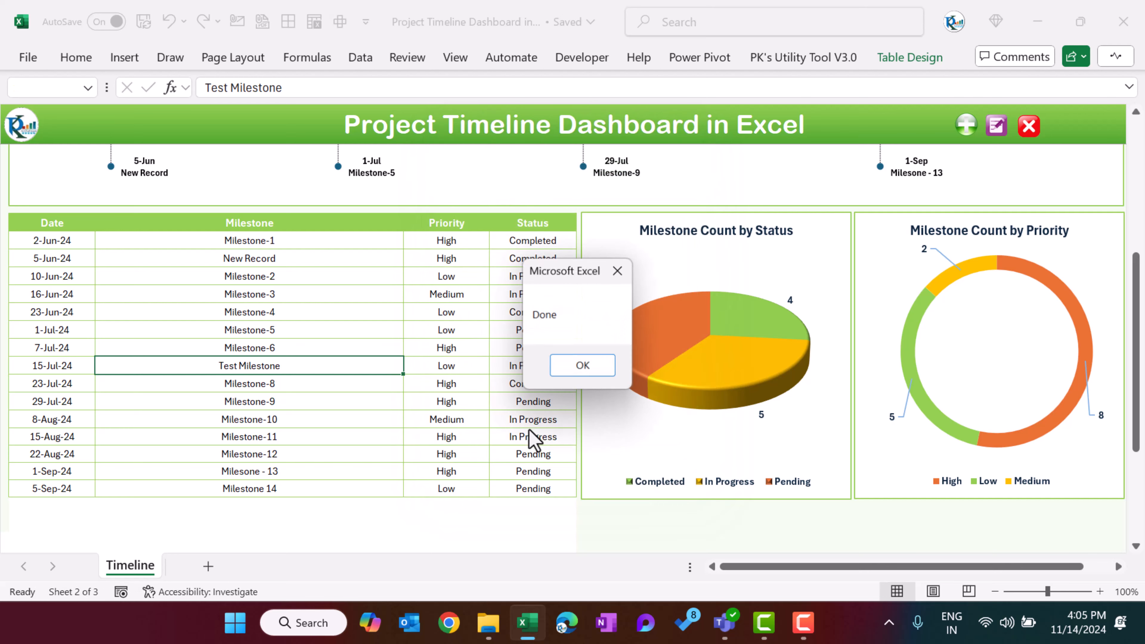
pyautogui.click(592, 366)
# Step: Check the Test Milestone on the timeline chart and return to the milestone table
pyautogui.scroll(4, 519, 374)
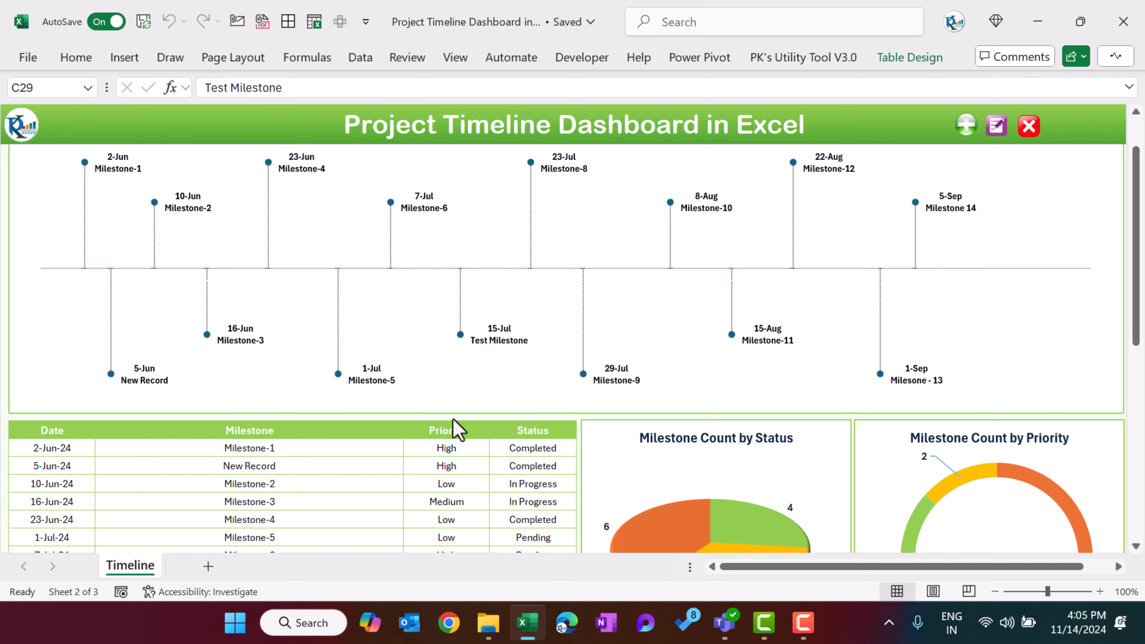
pyautogui.click(432, 432)
pyautogui.scroll(-4, 432, 433)
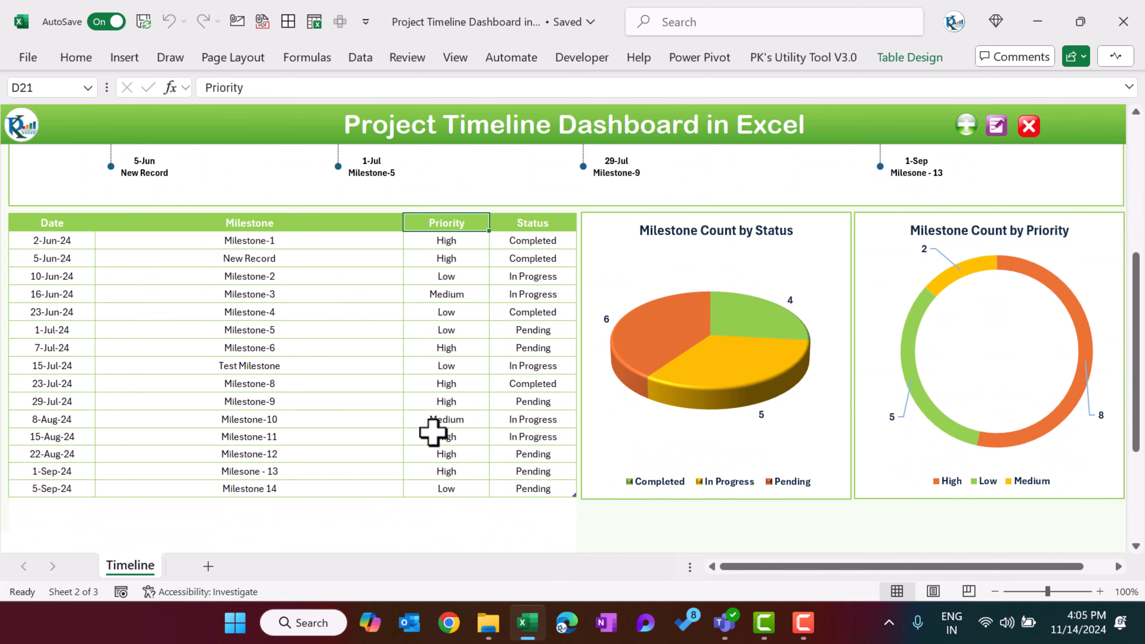
# Step: Delete the Test Milestone record dated 15-Jul-2024 from the milestone table
pyautogui.click(68, 364)
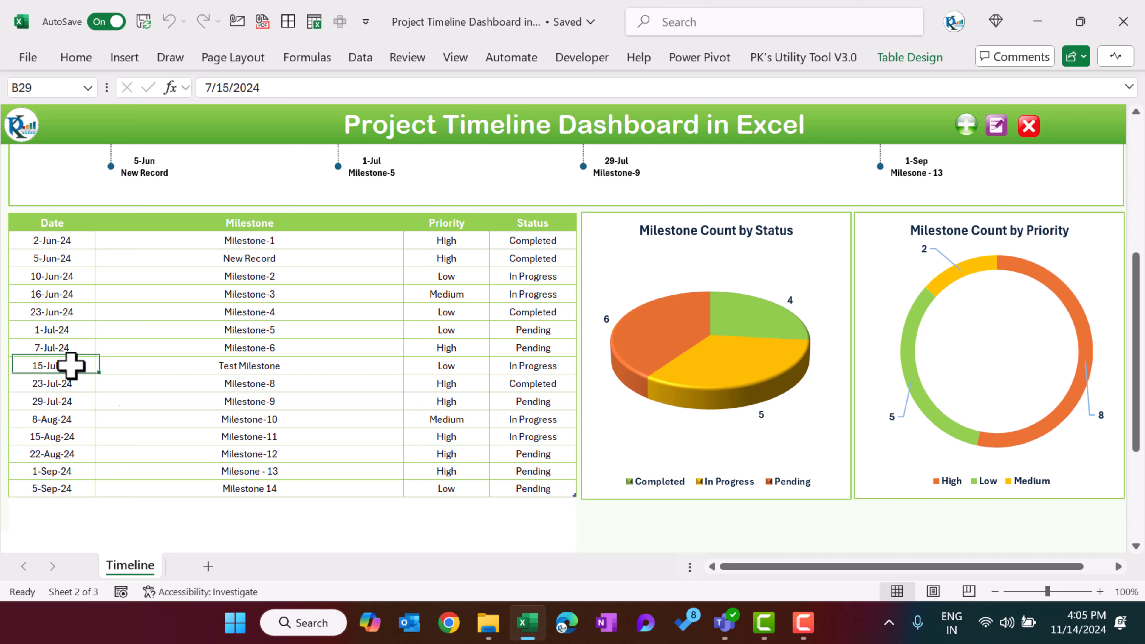
pyautogui.click(330, 364)
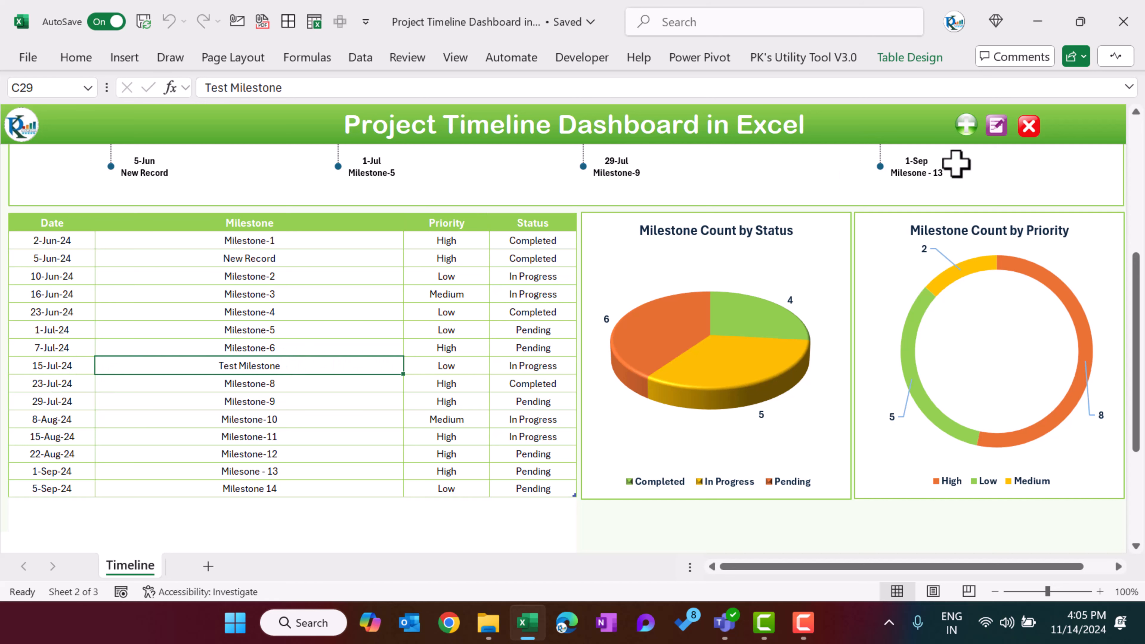
pyautogui.click(1030, 128)
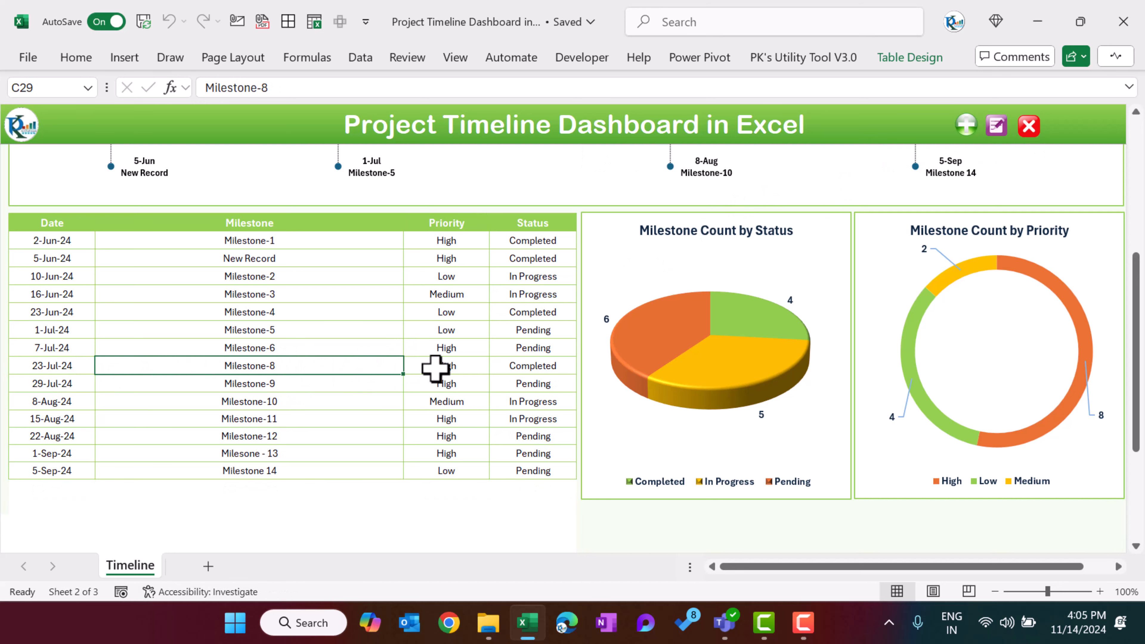
# Step: Check the milestone table and the Dynamic Timeline Chart after the record deletion
pyautogui.click(446, 366)
pyautogui.scroll(2, 451, 381)
pyautogui.scroll(2, 453, 383)
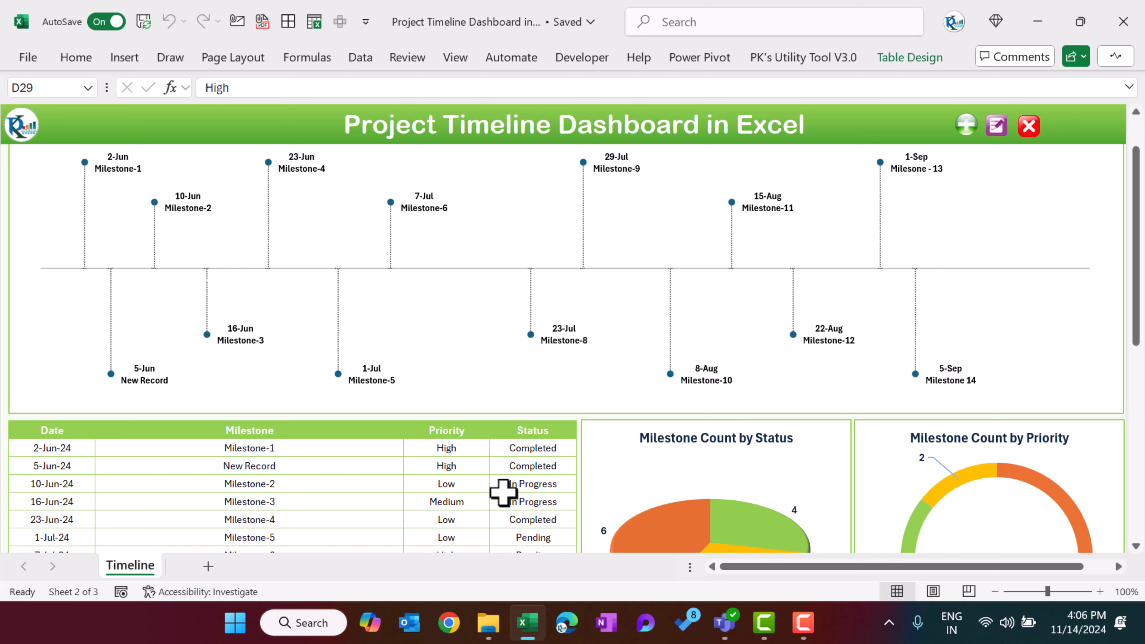
pyautogui.click(511, 480)
pyautogui.scroll(1, 511, 480)
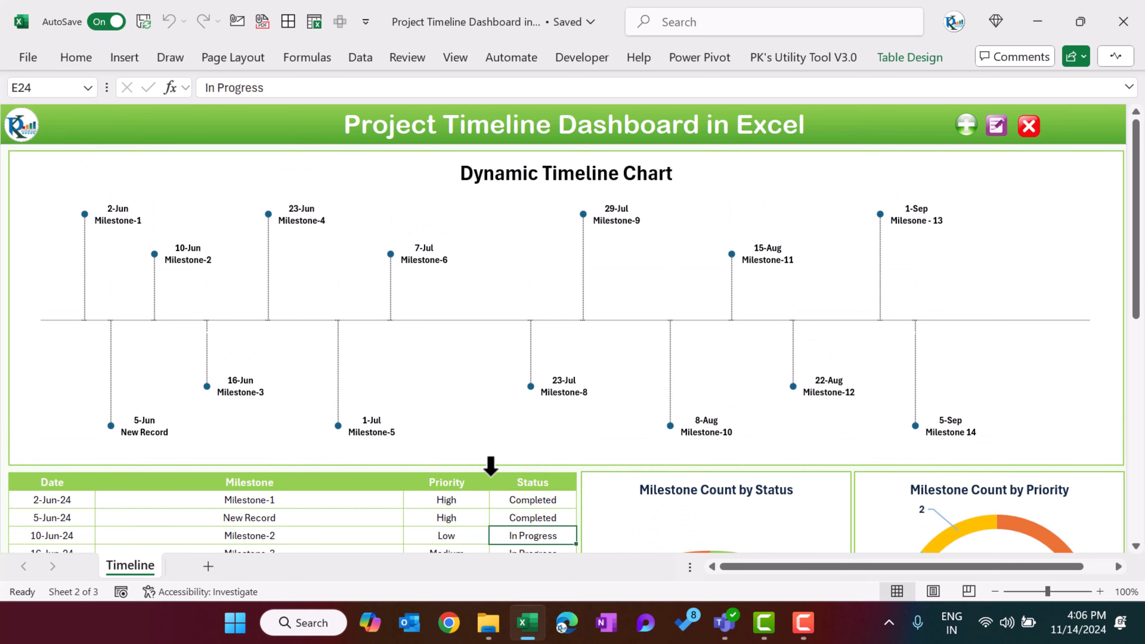
pyautogui.click(296, 126)
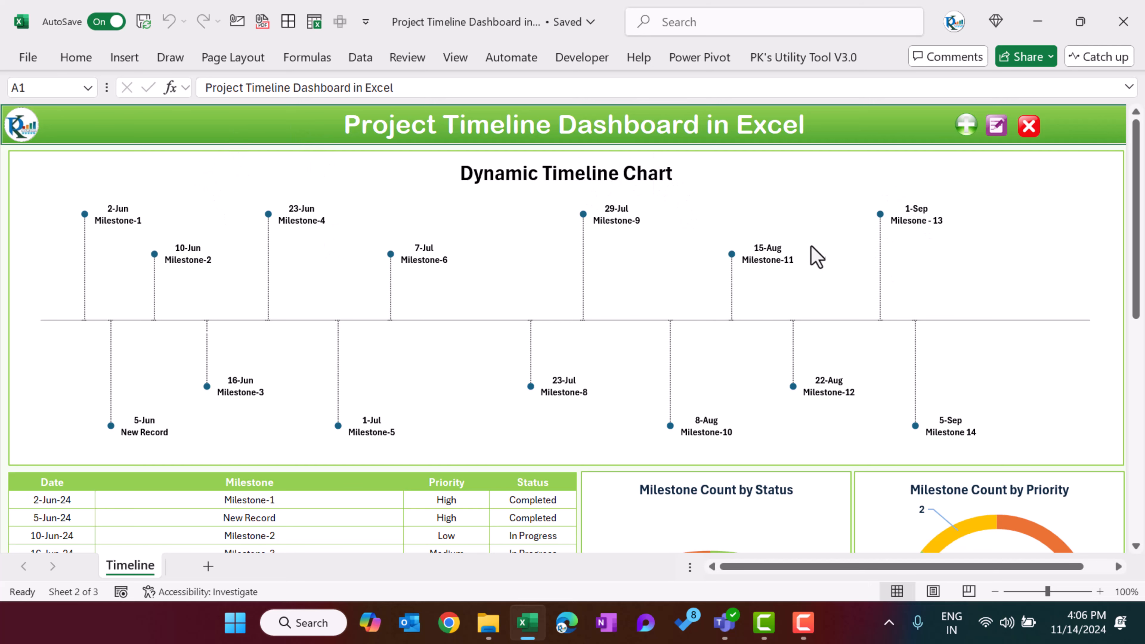
# Step: Copy the whole milestone table including its headers and create a new blank workbook
pyautogui.scroll(-3, 710, 244)
pyautogui.click(81, 331)
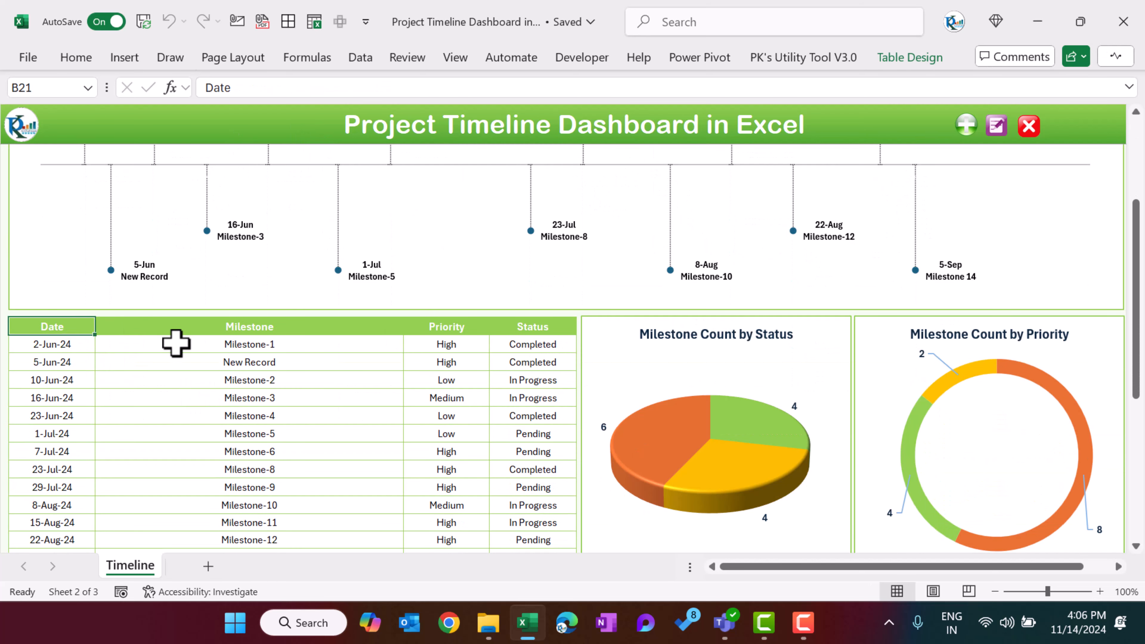
pyautogui.hotkey('shift', 'Right')
pyautogui.hotkey('shift', 'Right')
pyautogui.hotkey('ctrl', 'c')
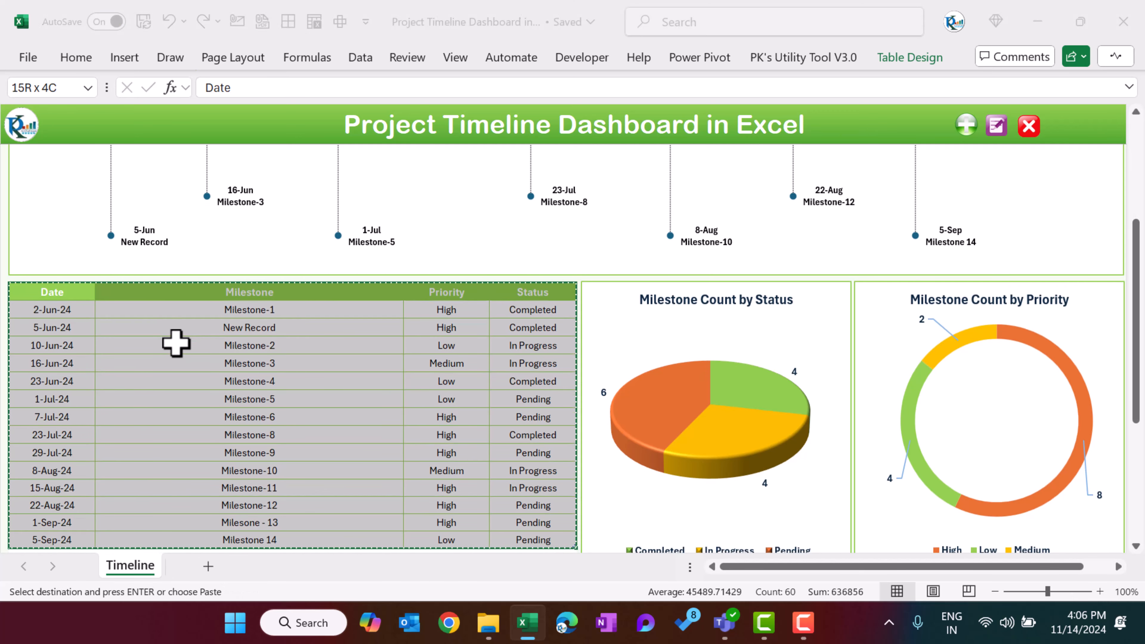
pyautogui.click(176, 343)
pyautogui.hotkey('ctrl', 'n')
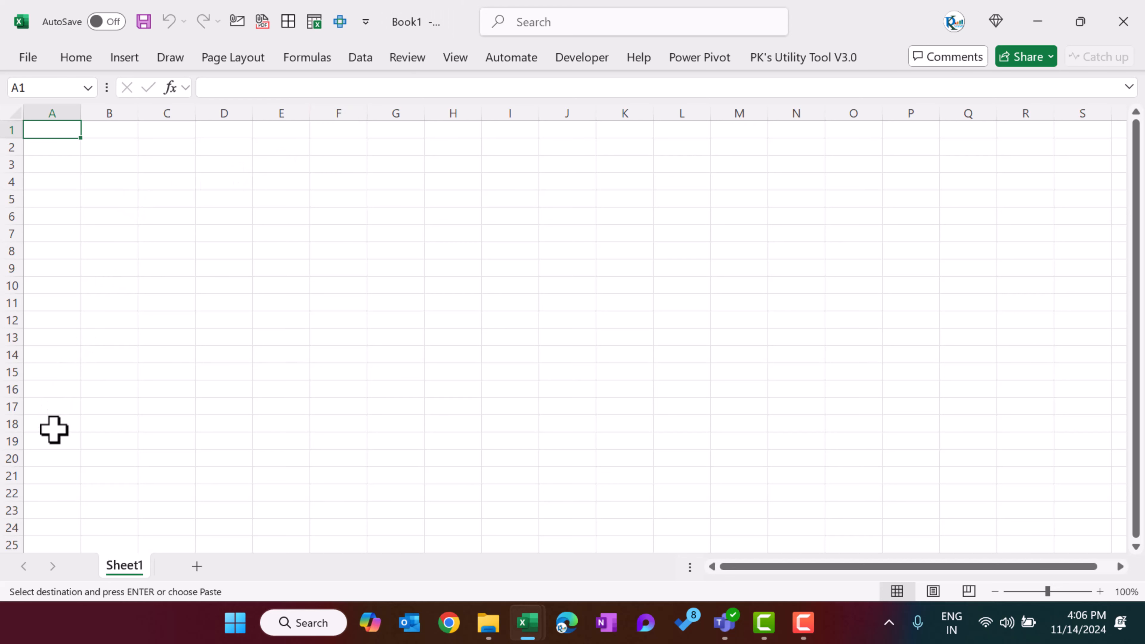
# Step: Paste the copied milestone table at cell B21 of the new workbook and widen columns B to E equally
pyautogui.click(45, 473)
pyautogui.press('Right')
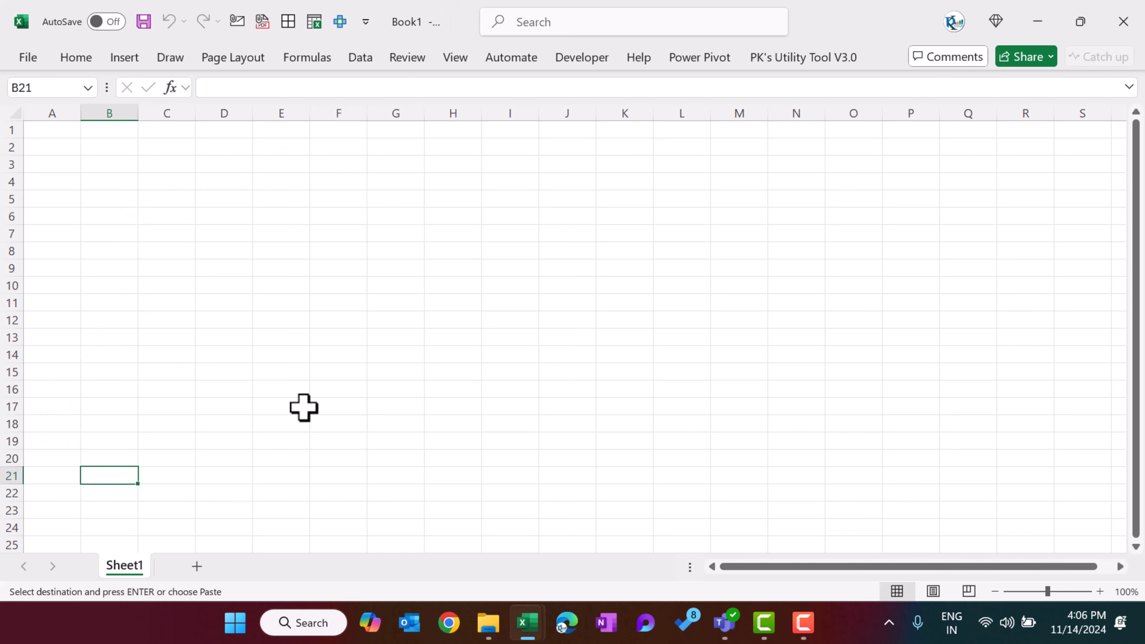
pyautogui.hotkey('ctrl', 'v')
pyautogui.hotkey('ctrl', 'space')
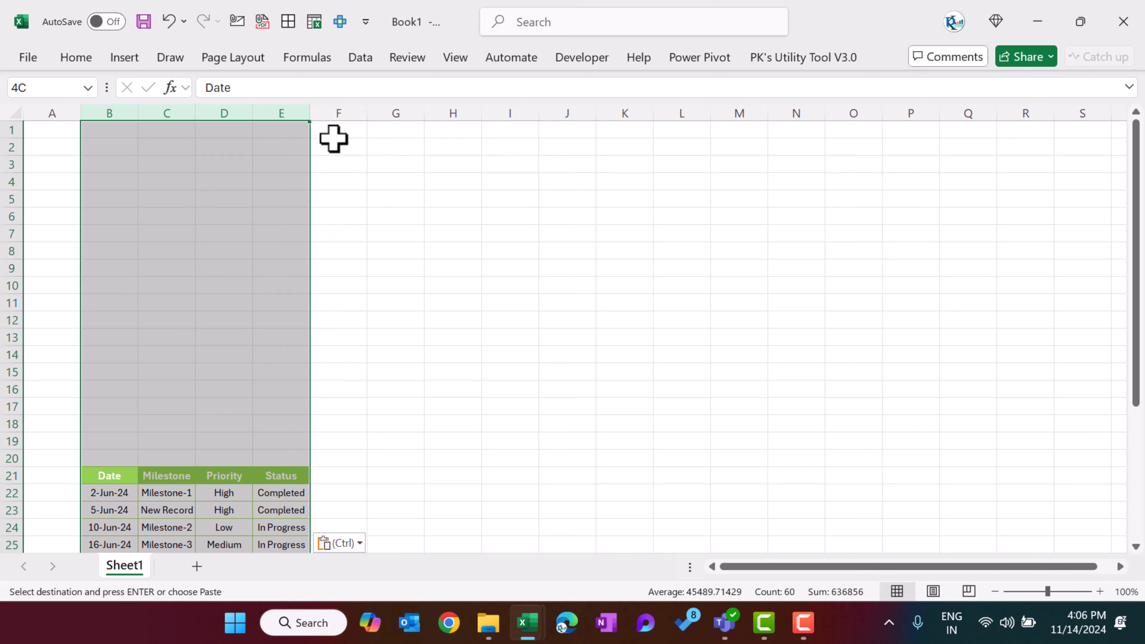
pyautogui.moveTo(312, 104); pyautogui.dragTo(424, 110)
pyautogui.click(532, 355)
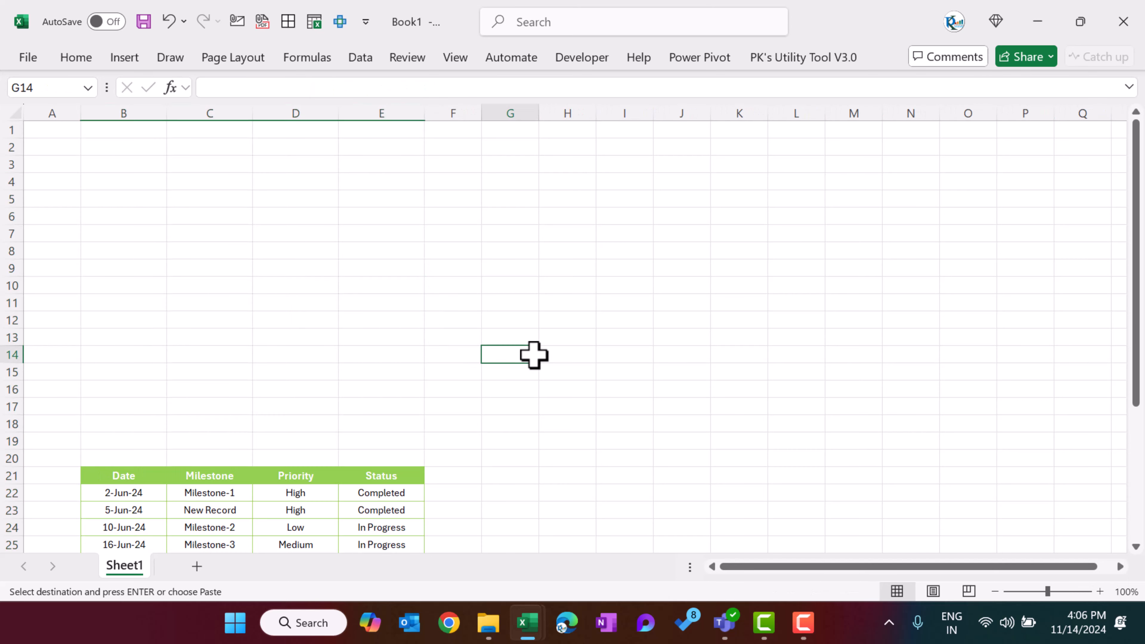
# Step: Add the column headers Position in F21 and Data Lable in G21 beside the pasted data
pyautogui.scroll(-2, 534, 355)
pyautogui.click(447, 372)
pyautogui.scroll(-2, 615, 376)
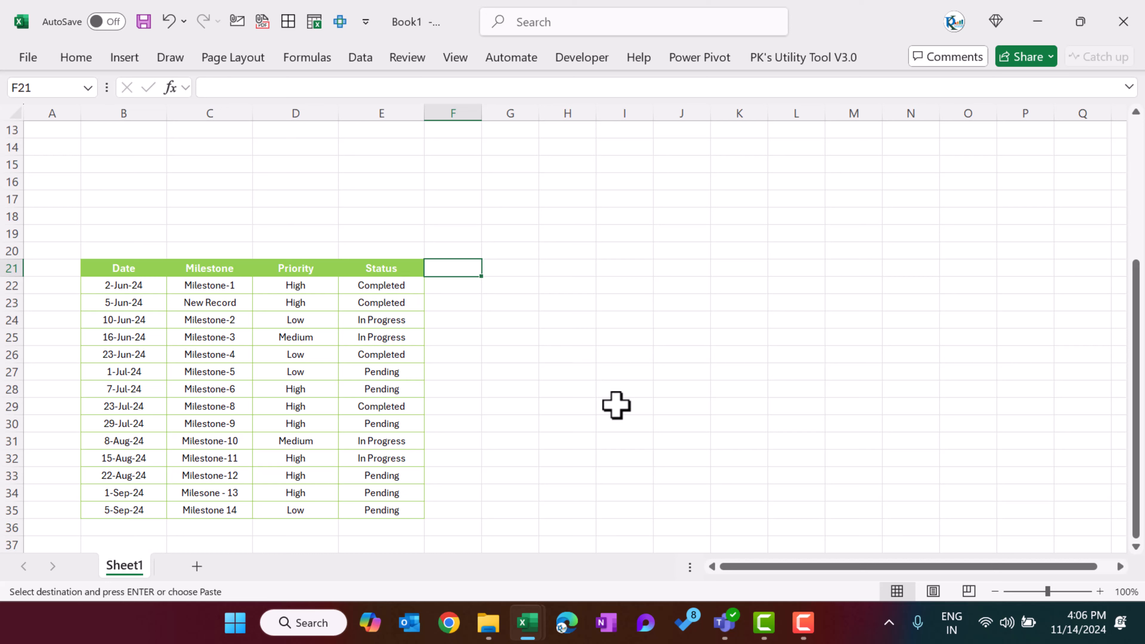
pyautogui.write('Position')
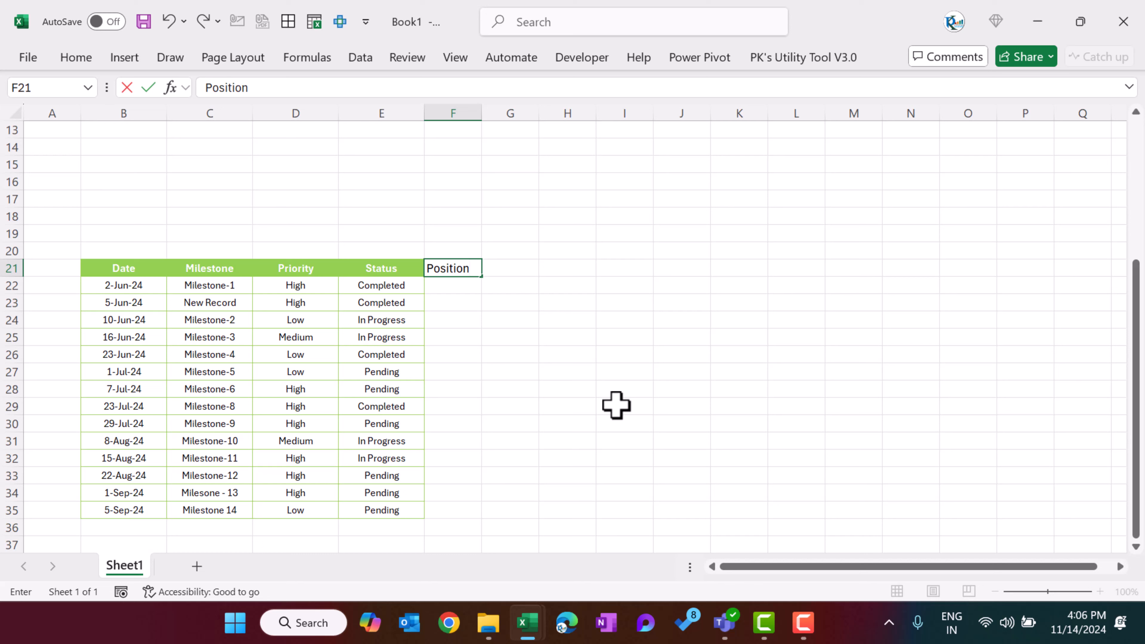
pyautogui.press('Return')
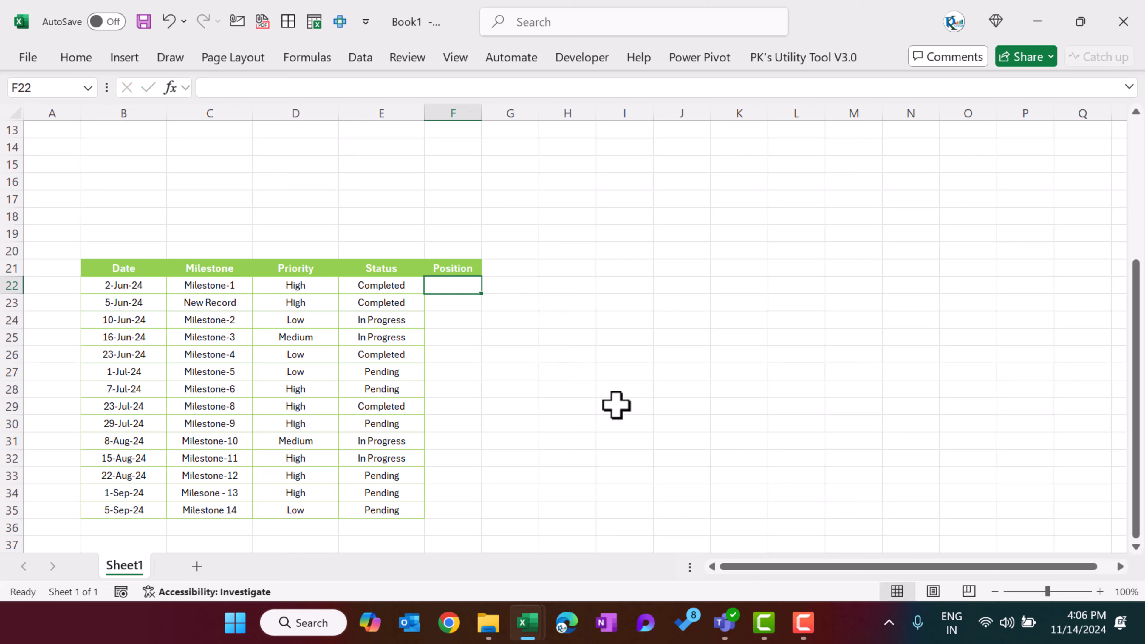
pyautogui.press('Up')
pyautogui.press('Right')
pyautogui.write('Data')
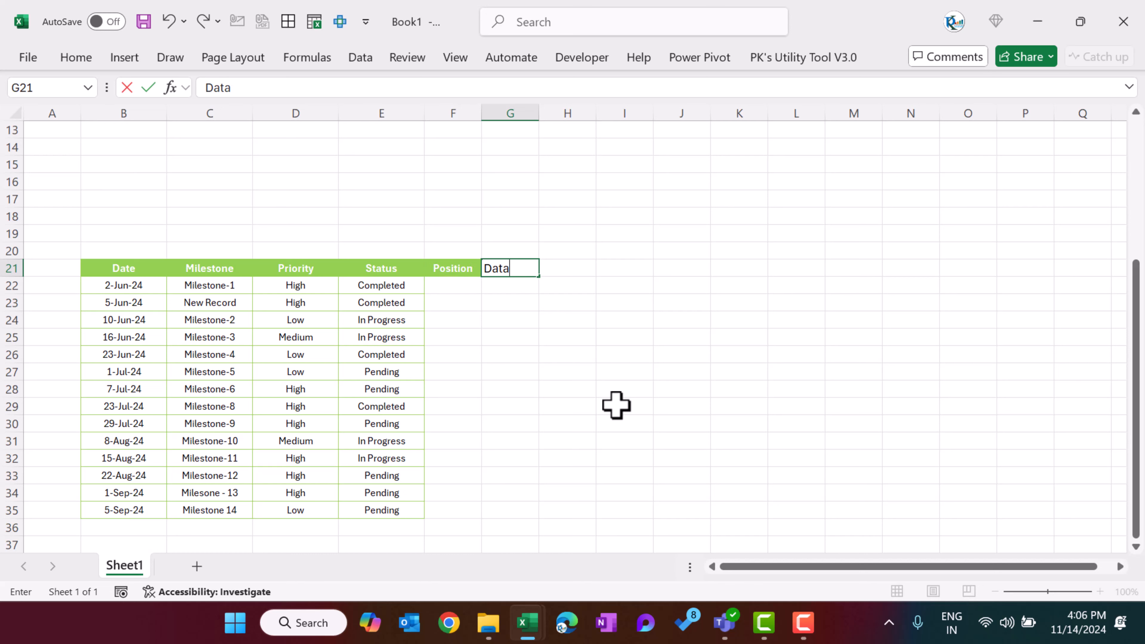
pyautogui.write(' Lable')
pyautogui.press('Return')
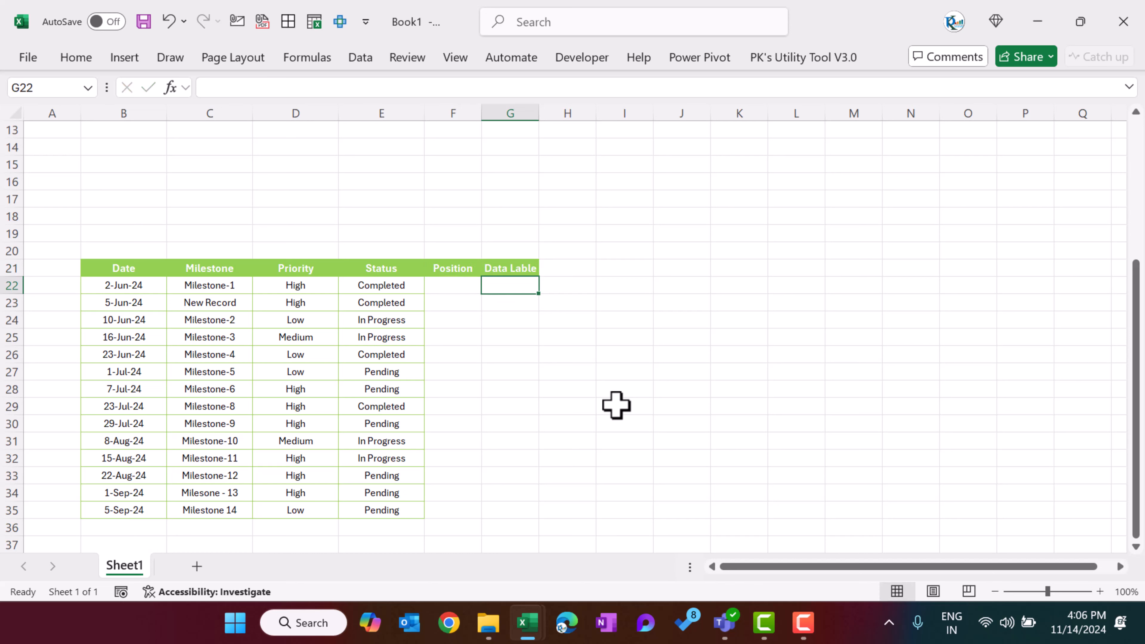
# Step: Convert the range B21:G35 into an Excel table that uses its first row as headers
pyautogui.press('Up')
pyautogui.hotkey('ctrl', 'a')
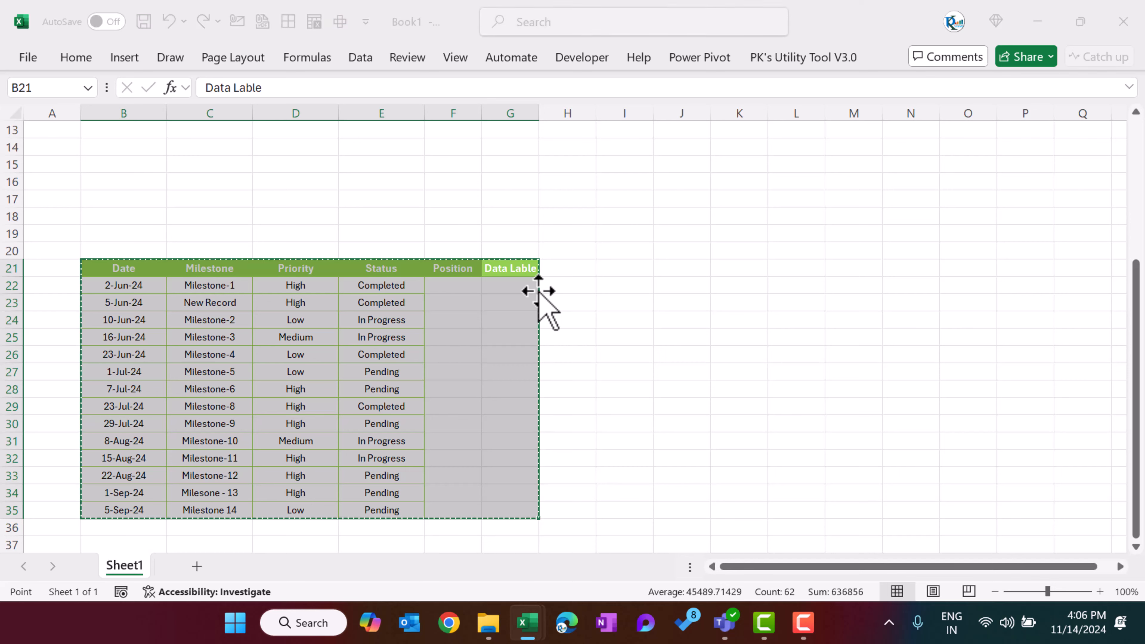
pyautogui.hotkey('ctrl', 't')
pyautogui.click(552, 437)
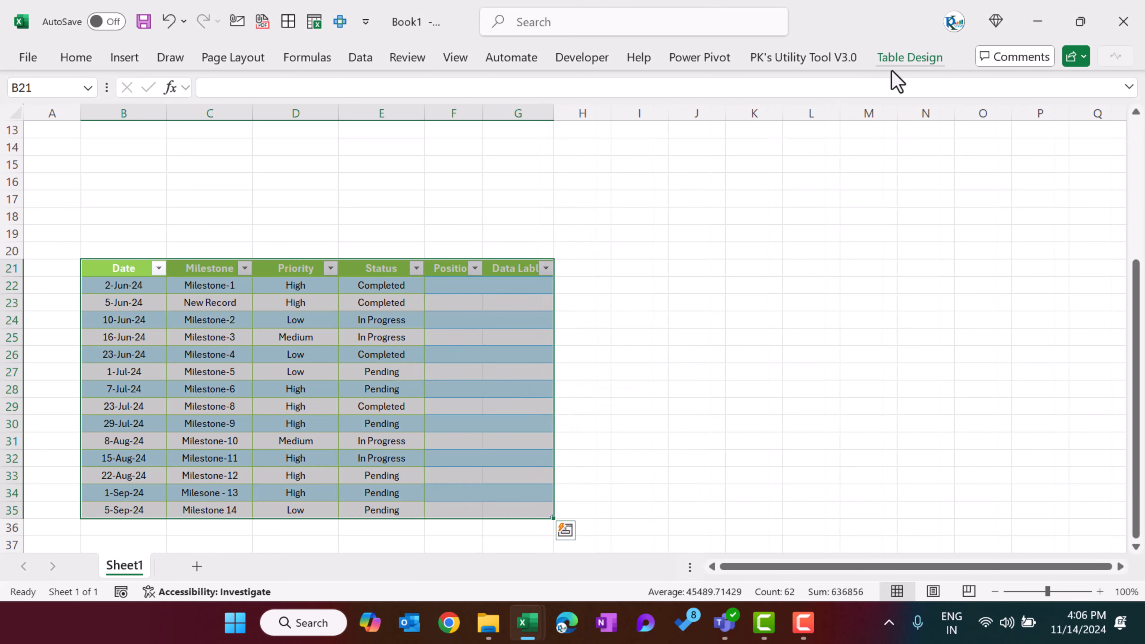
# Step: Turn off the table's banded rows and remove the filter buttons from its header row
pyautogui.click(884, 58)
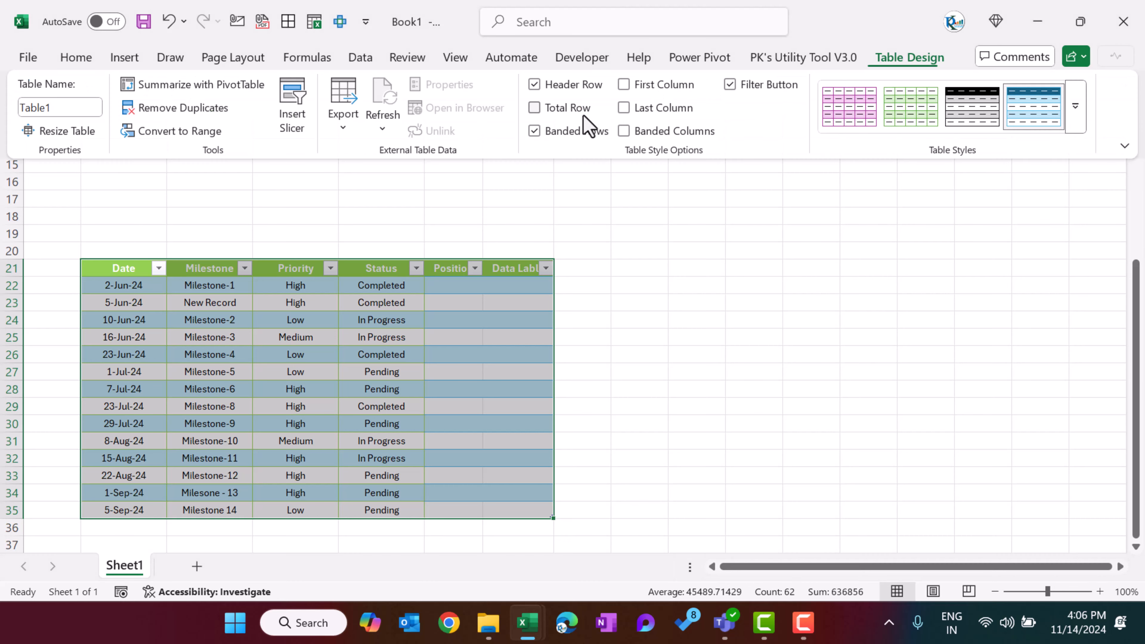
pyautogui.click(545, 132)
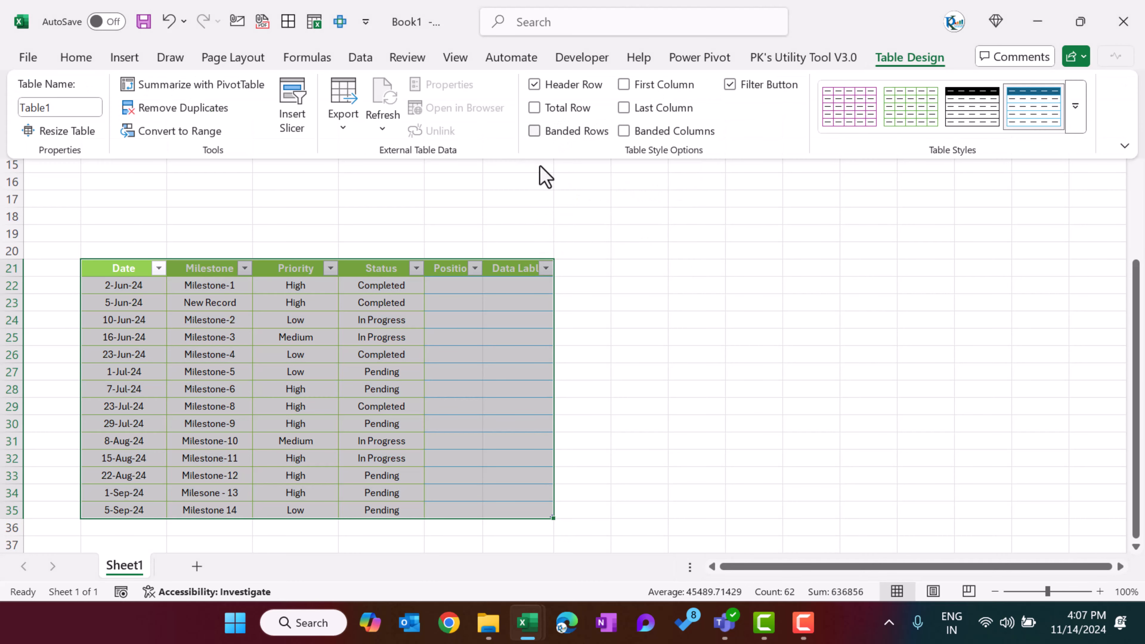
pyautogui.click(516, 287)
pyautogui.click(516, 269)
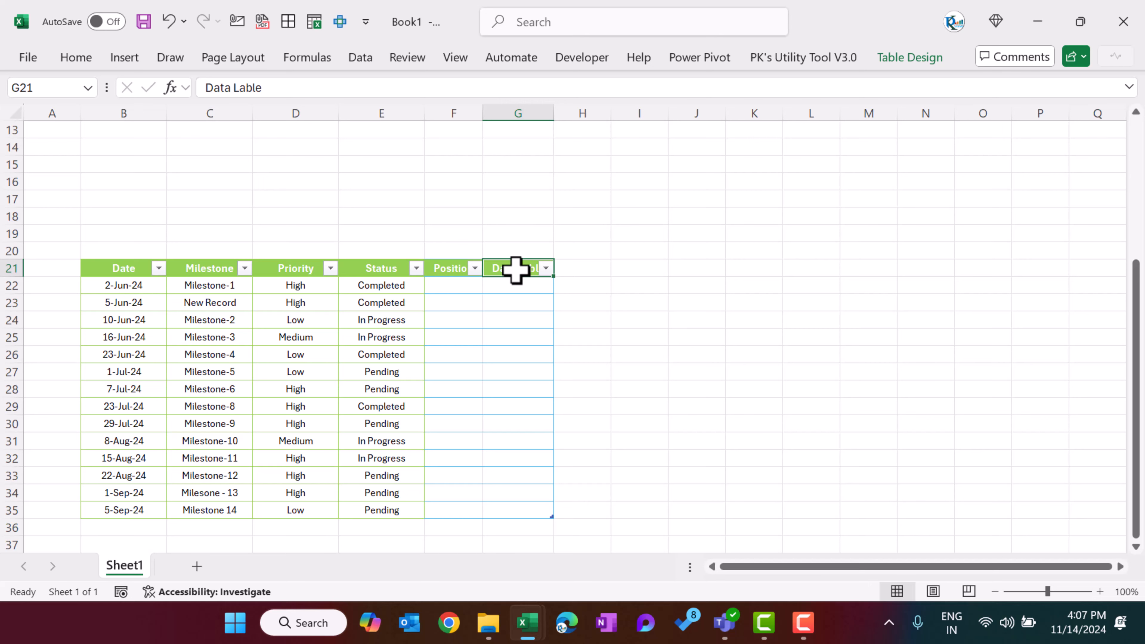
pyautogui.hotkey('ctrl', 'shift', 'l')
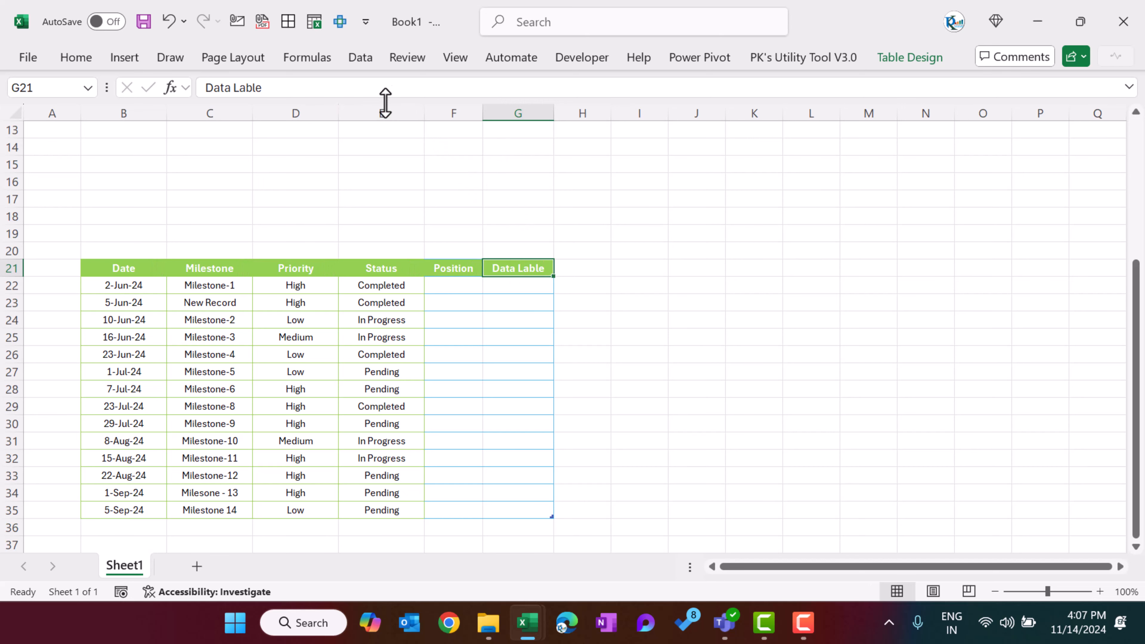
# Step: Hide the worksheet gridlines and widen the Position and Data Lable columns
pyautogui.click(460, 58)
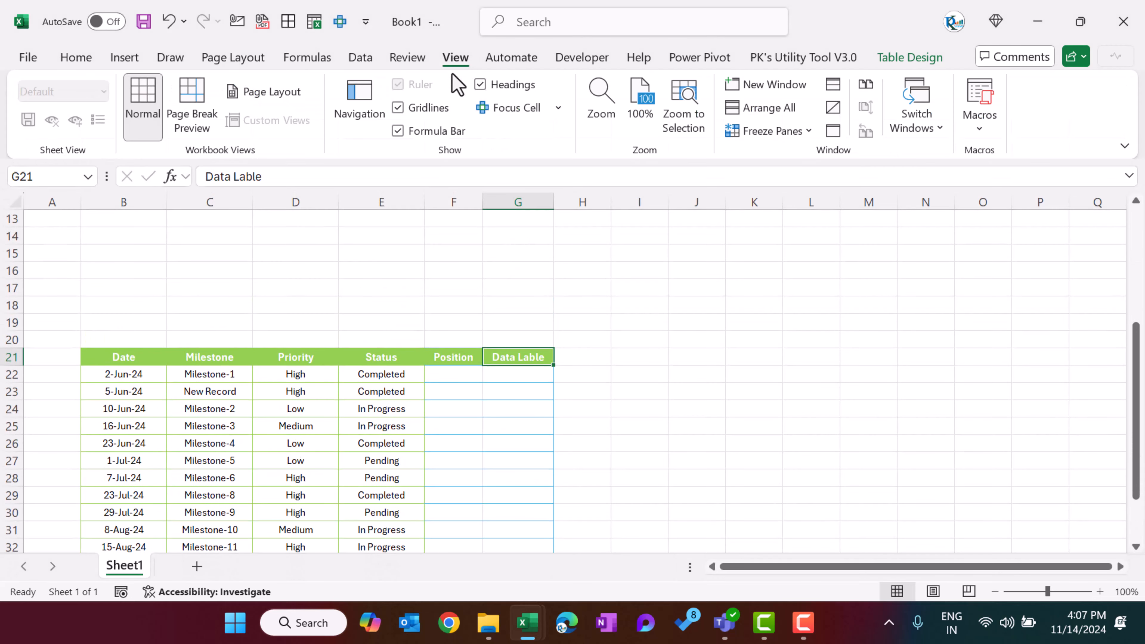
pyautogui.click(424, 109)
pyautogui.click(475, 390)
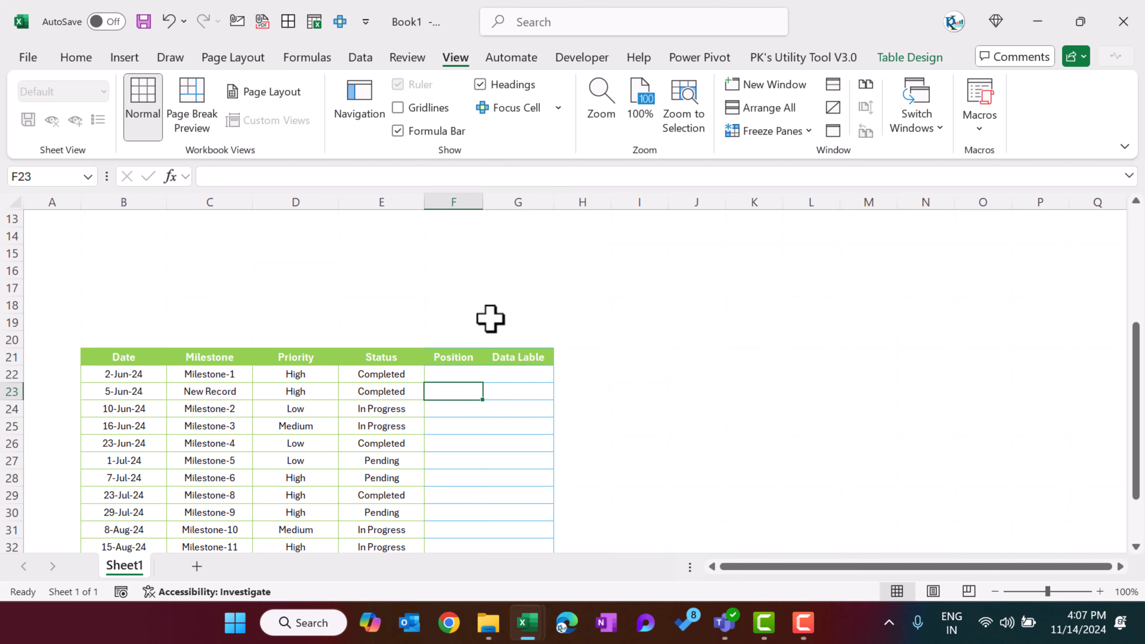
pyautogui.moveTo(483, 203); pyautogui.dragTo(532, 206)
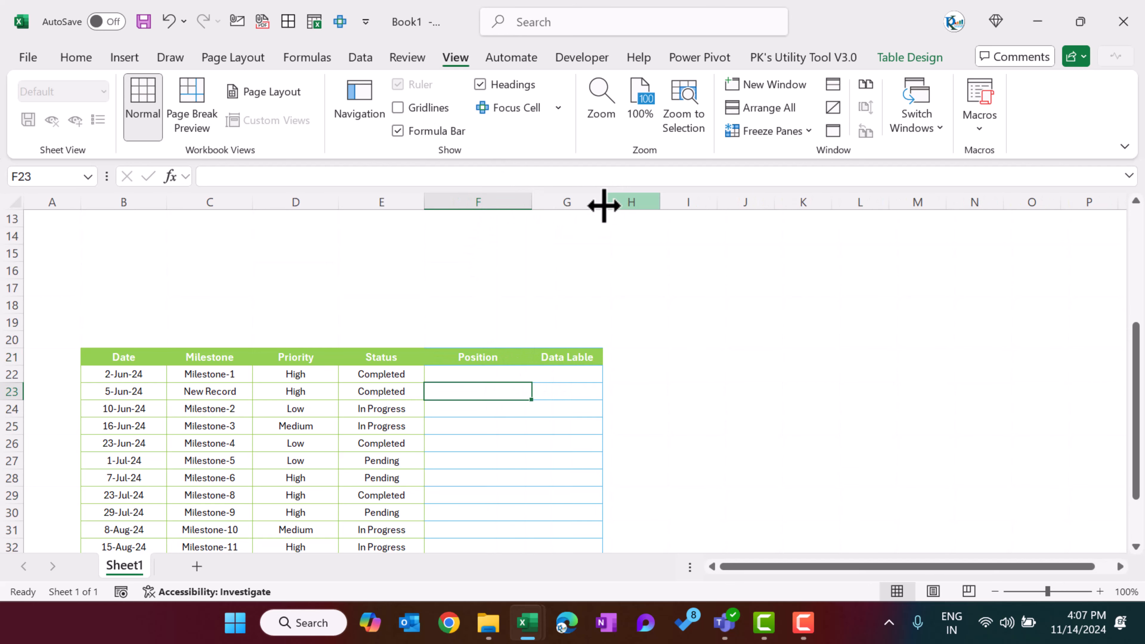
pyautogui.moveTo(603, 205); pyautogui.dragTo(637, 206)
# Step: Begin the Position formula in F22 with =IF(MOD(ROW(),4)=0,50, leaving it open for the false value
pyautogui.click(496, 375)
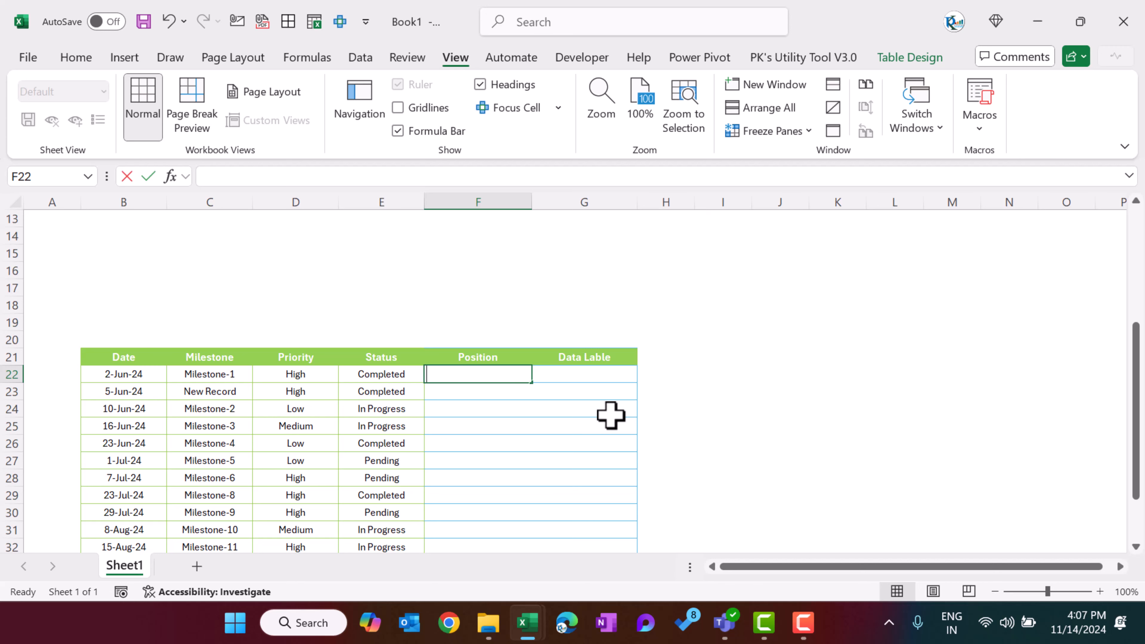
pyautogui.write('=if')
pyautogui.press('Tab')
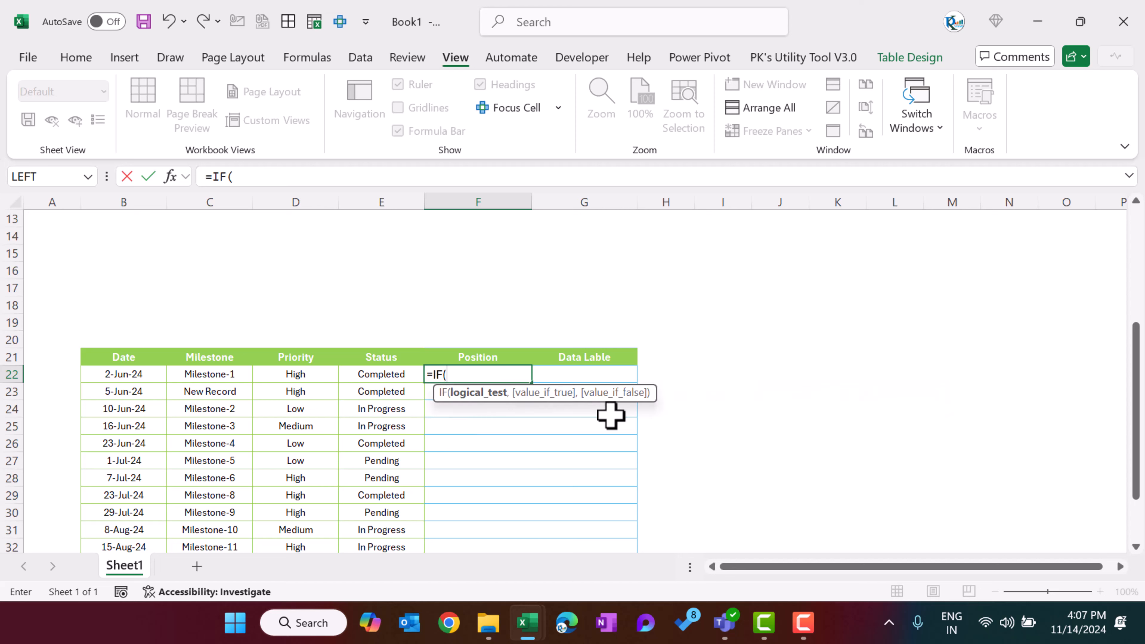
pyautogui.write('mo')
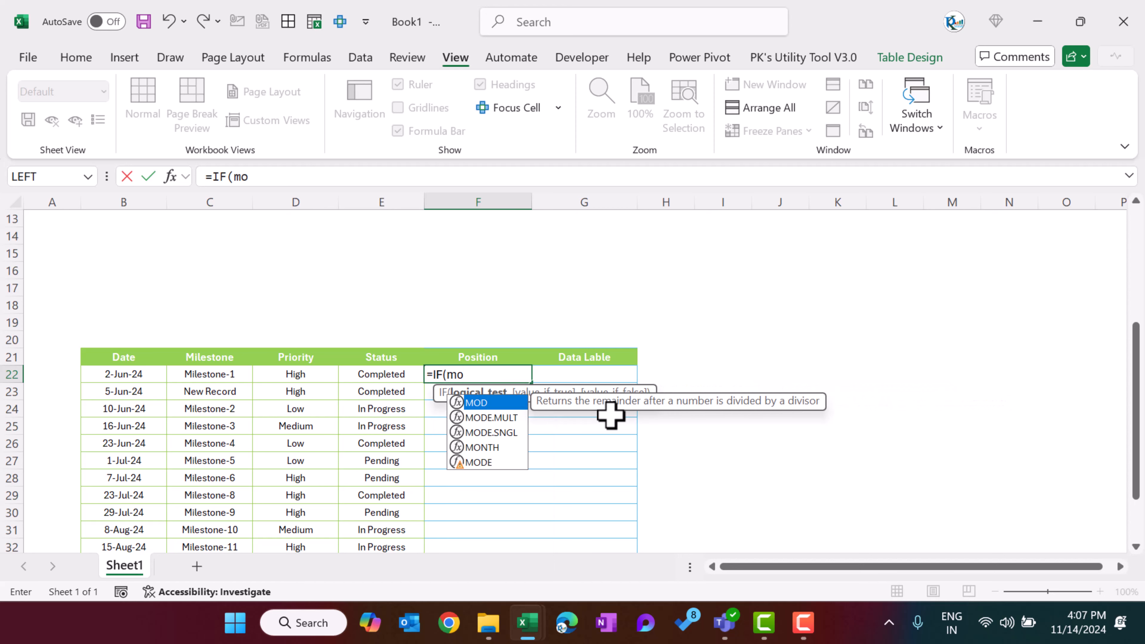
pyautogui.press('Tab')
pyautogui.write('row')
pyautogui.press('Tab')
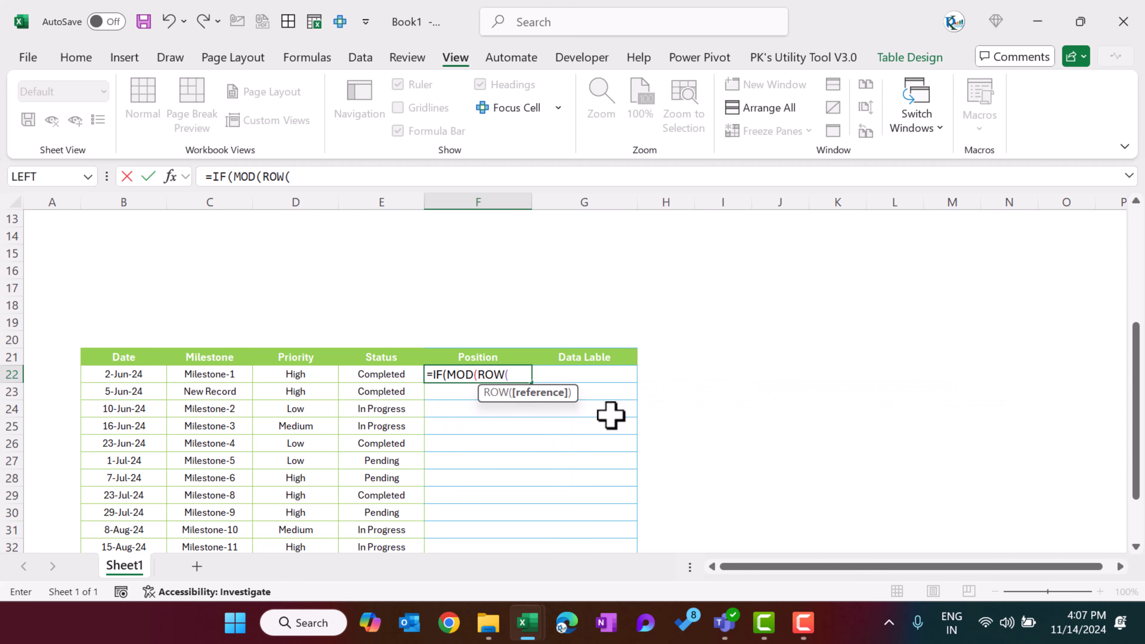
pyautogui.write('),')
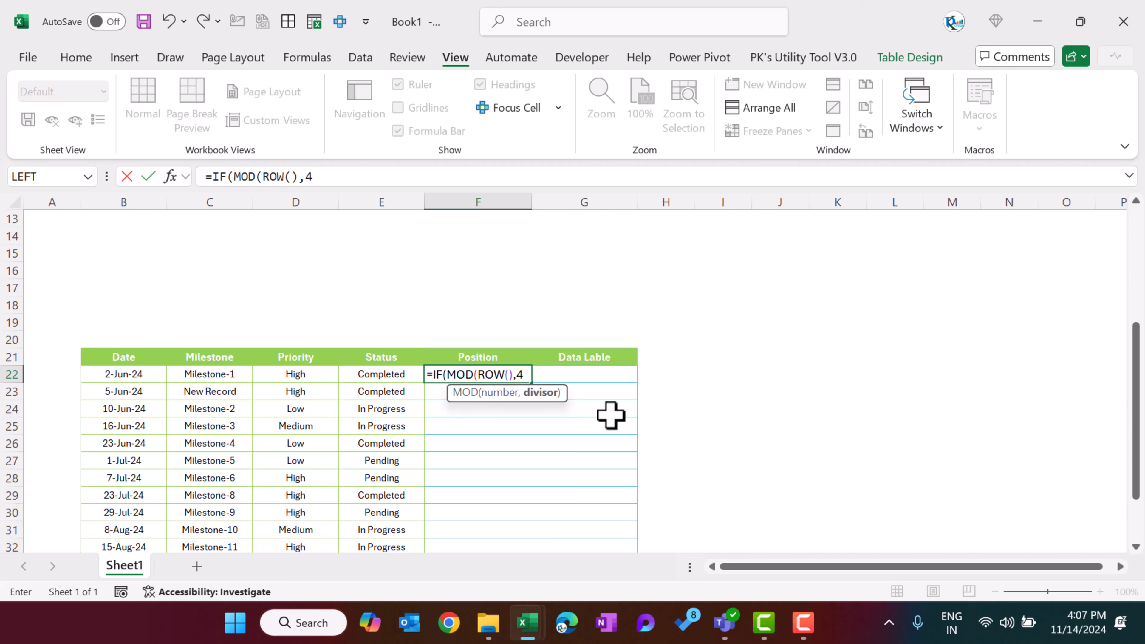
pyautogui.write('4)=0')
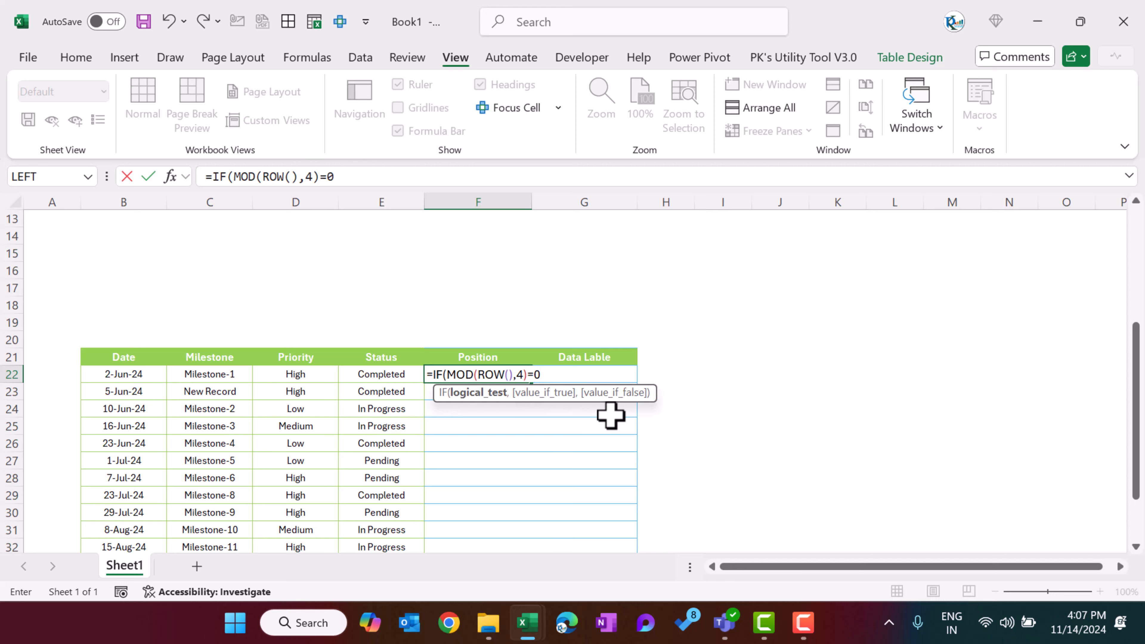
pyautogui.write(',50')
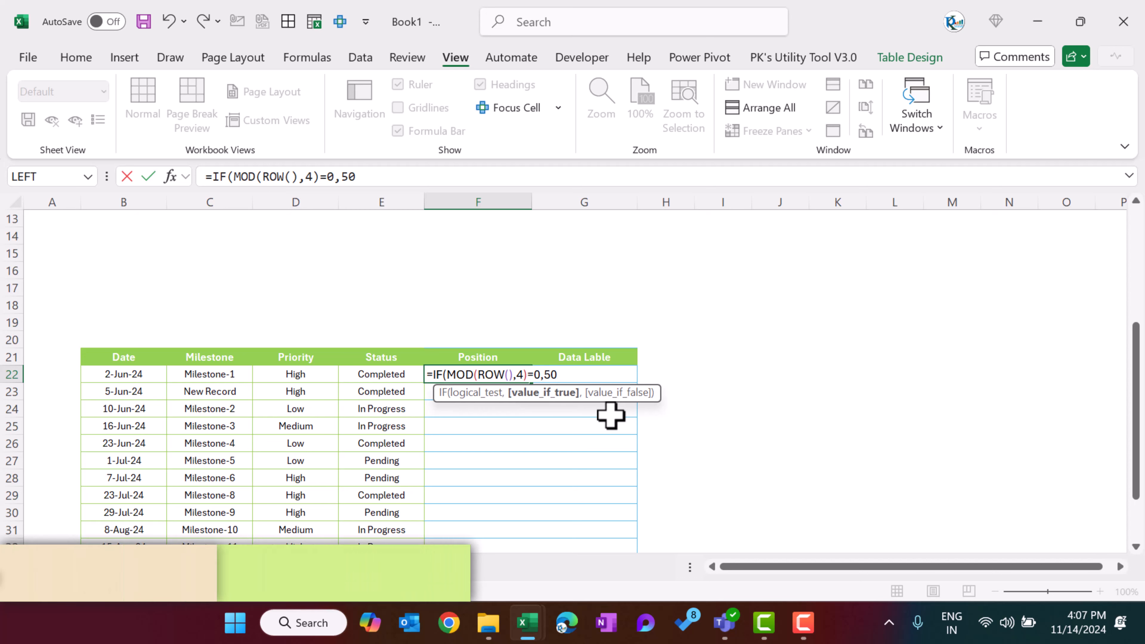
pyautogui.write(',')
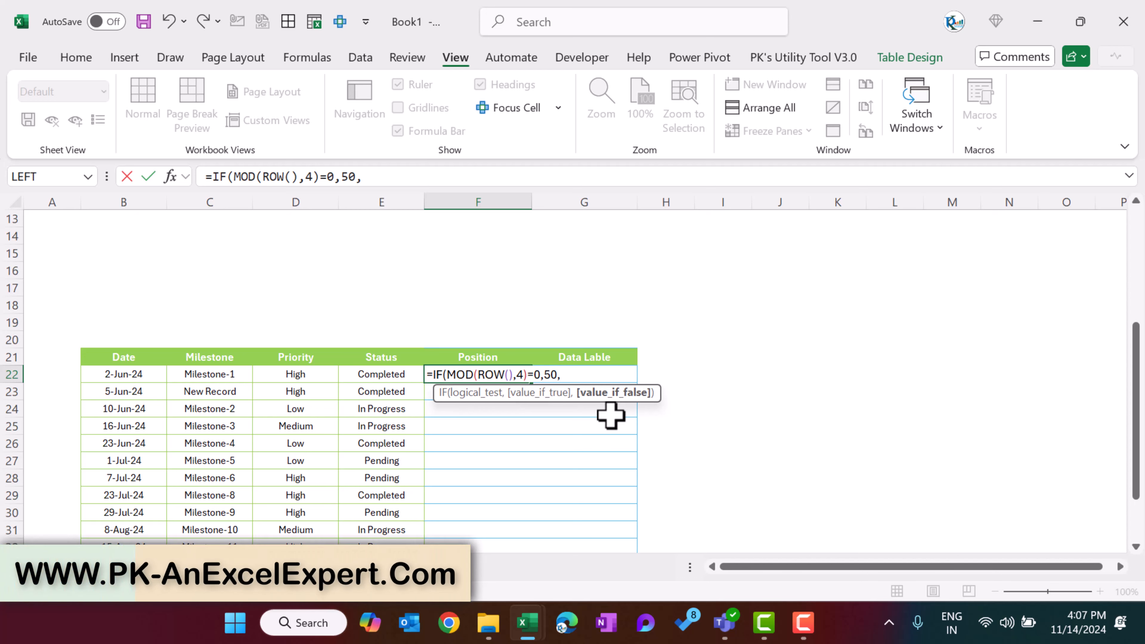
# Step: Extend the open Position formula in F22 with a nested IF(MOD(ROW(),4)=1,-50 as its false value
pyautogui.moveTo(213, 177); pyautogui.dragTo(336, 177)
pyautogui.hotkey('ctrl', 'c')
pyautogui.click(486, 177)
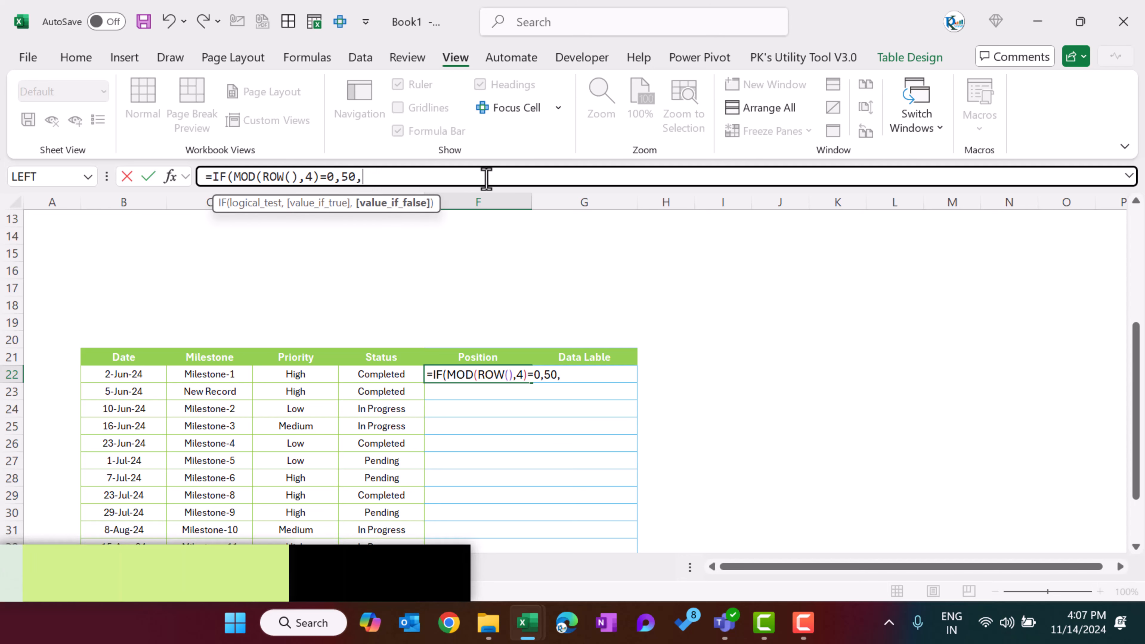
pyautogui.hotkey('ctrl', 'v')
pyautogui.press('BackSpace')
pyautogui.write('1')
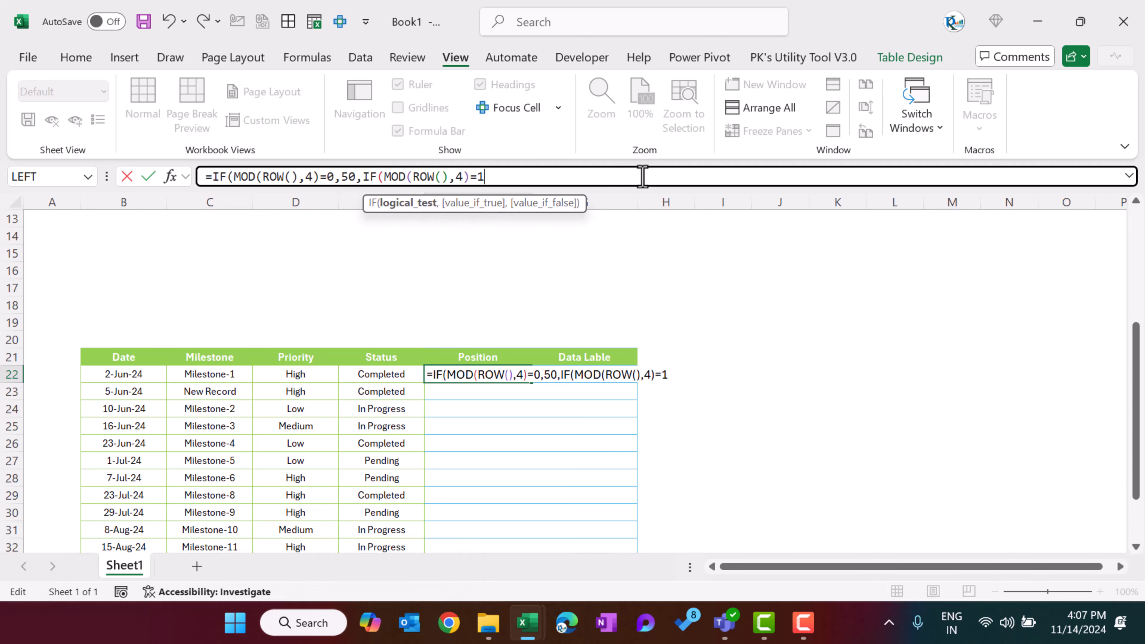
pyautogui.write(',-50')
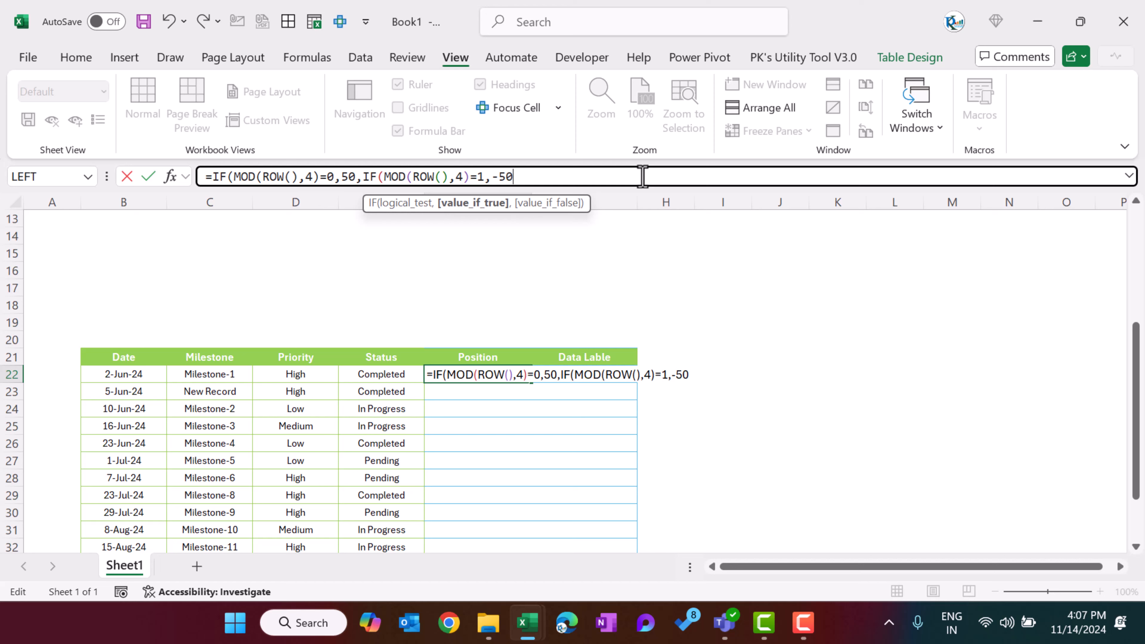
# Step: Complete the Position formula with IF(MOD(ROW(),4)=2,80,-80), close all the nested IFs and enter it for the table column
pyautogui.write(',')
pyautogui.hotkey('ctrl', 'v')
pyautogui.press('BackSpace')
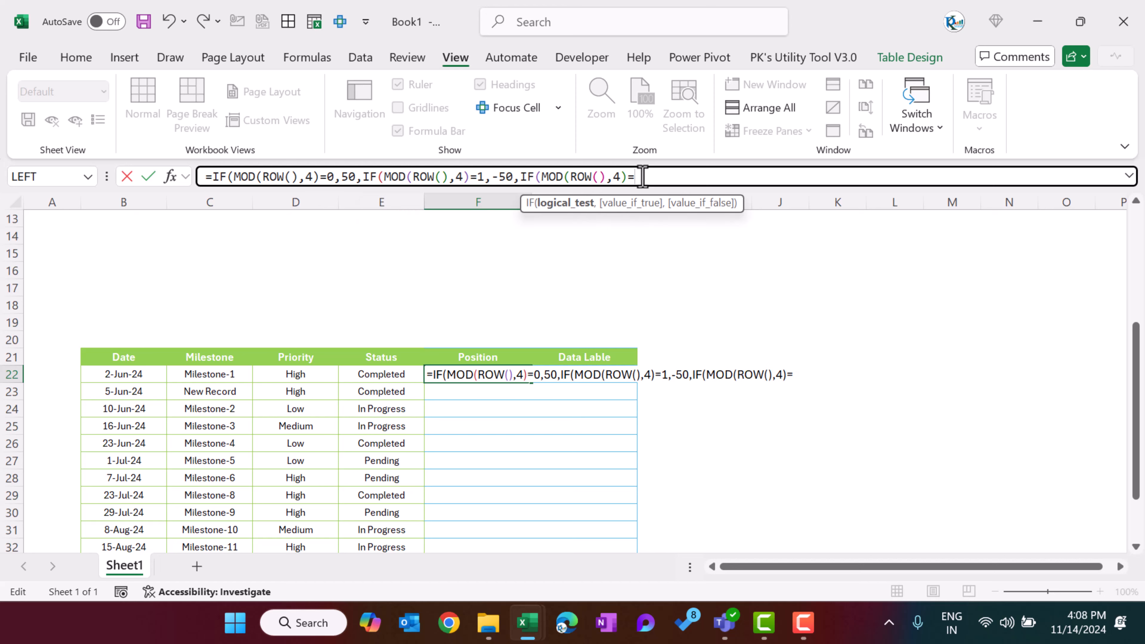
pyautogui.write('2,')
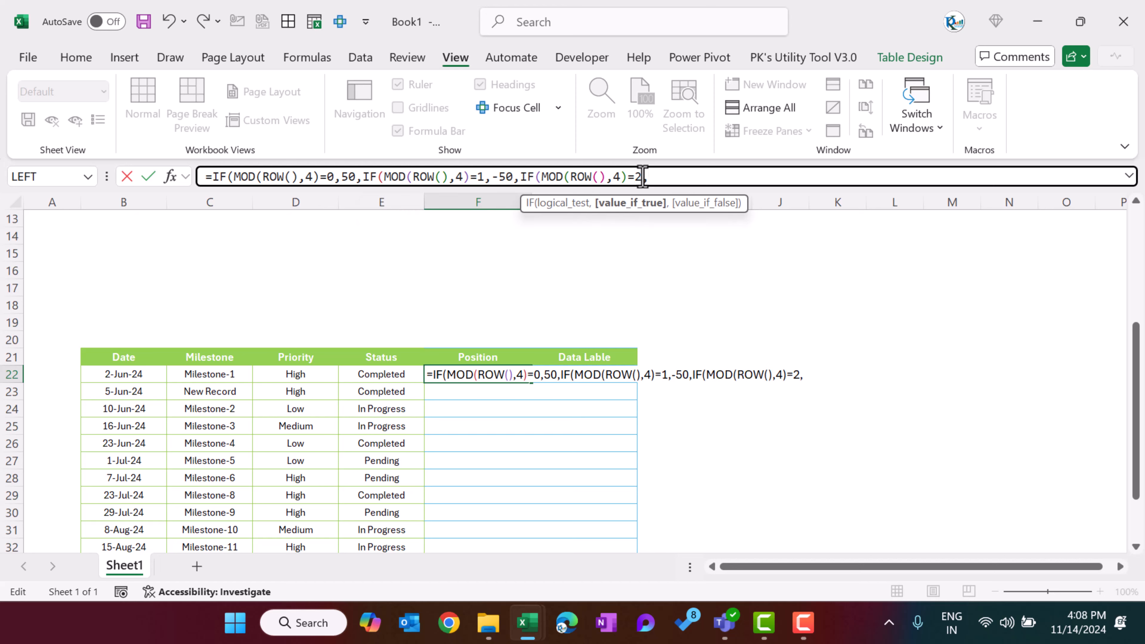
pyautogui.write('80,')
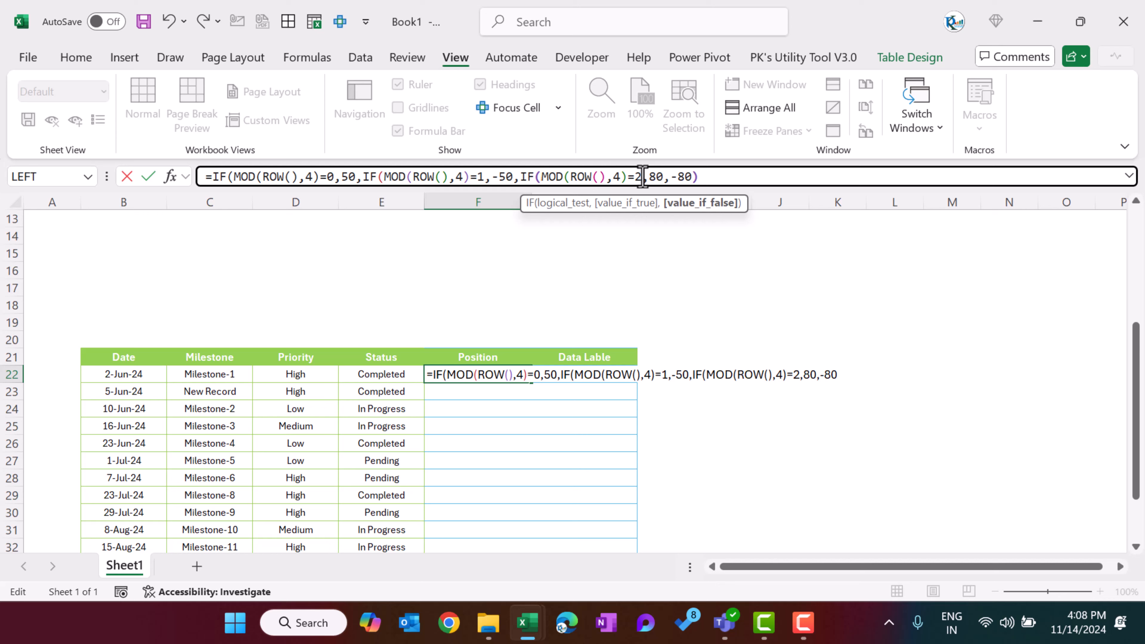
pyautogui.write('-80')
pyautogui.press('Return')
pyautogui.press('Return')
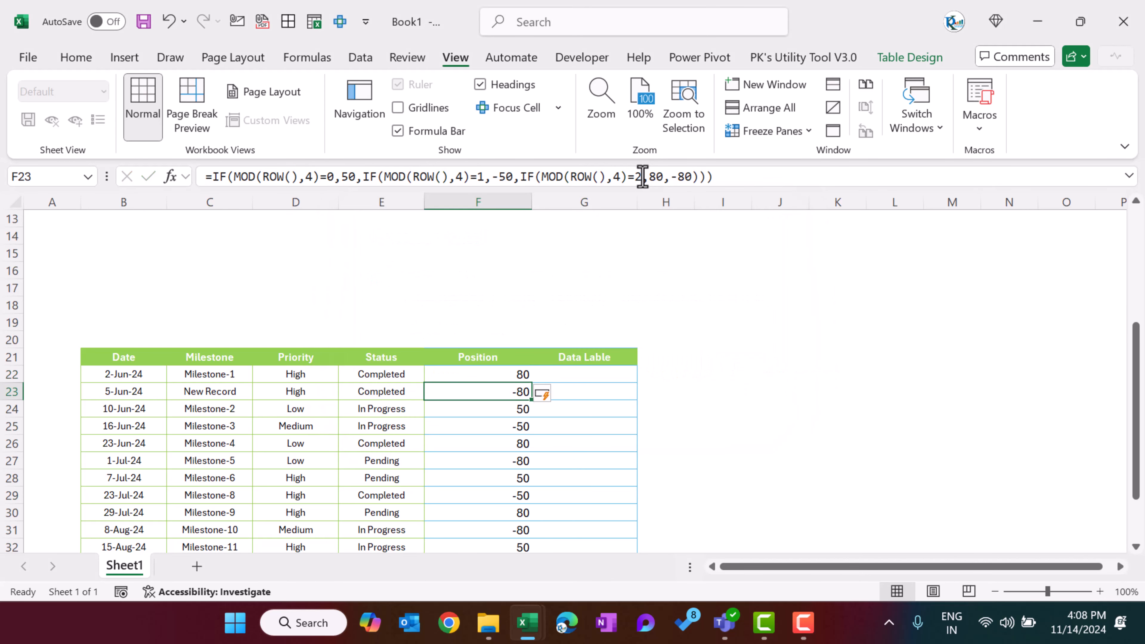
# Step: Examine the calculated Position values down the table, comparing the rows for the repeating pattern
pyautogui.press('Up')
pyautogui.scroll(-1, 631, 374)
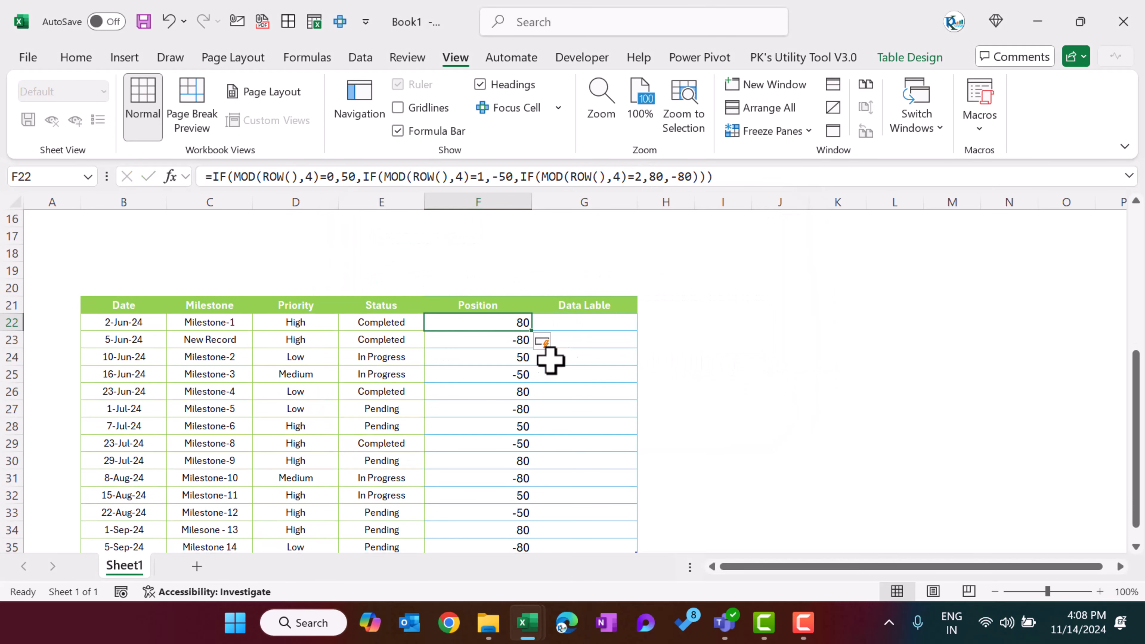
pyautogui.scroll(-1, 519, 331)
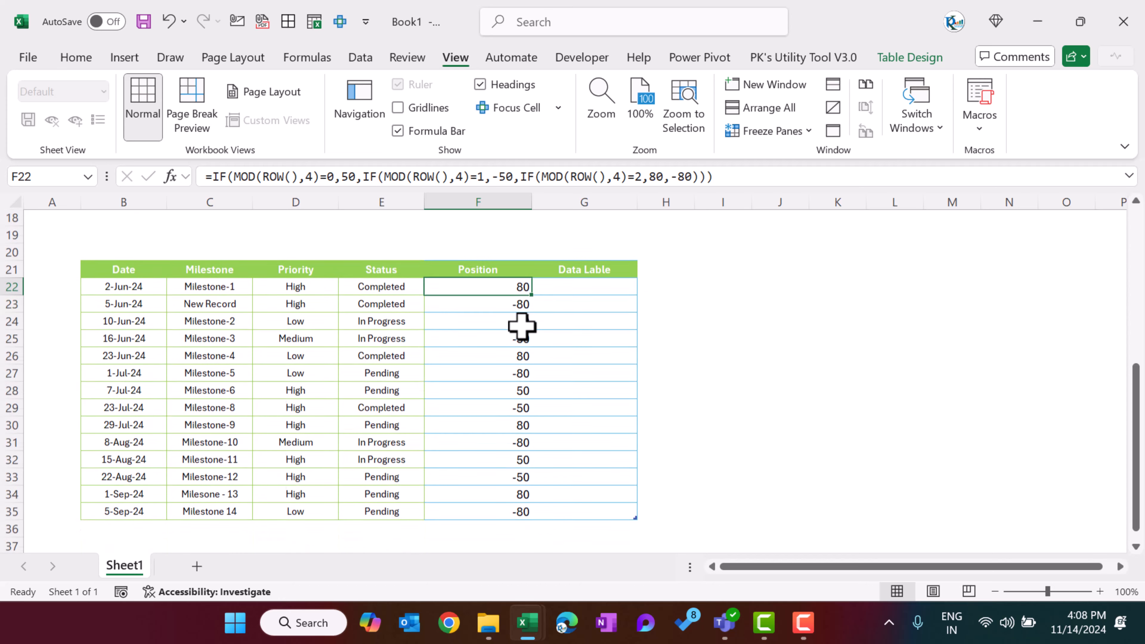
pyautogui.click(520, 286)
pyautogui.click(521, 303)
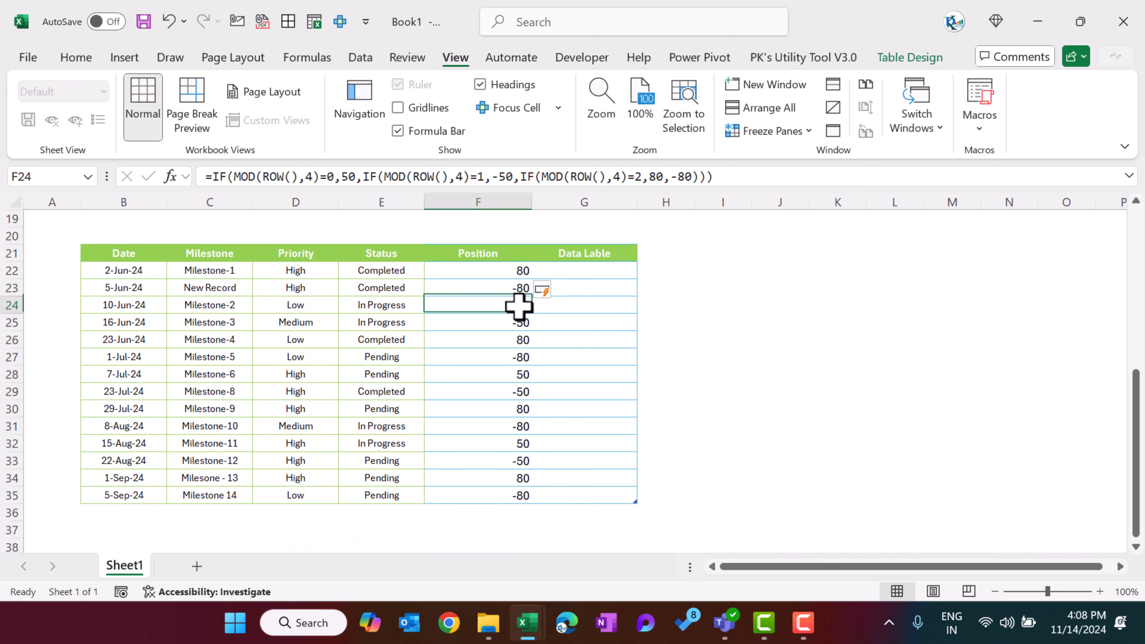
pyautogui.click(514, 321)
pyautogui.click(520, 356)
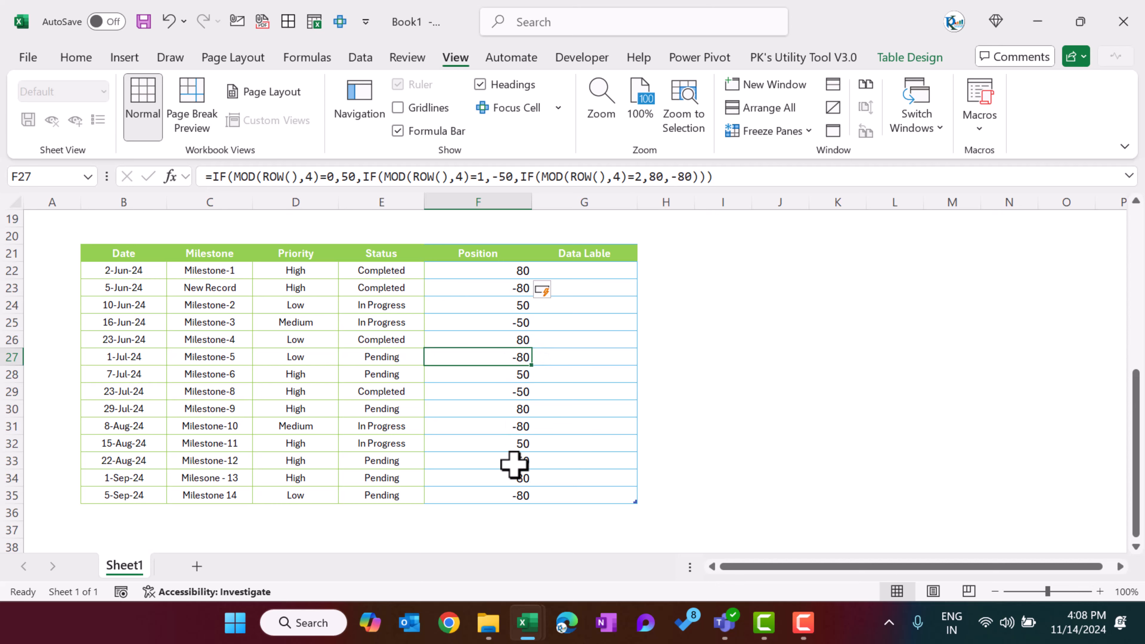
pyautogui.scroll(1, 613, 397)
pyautogui.click(602, 323)
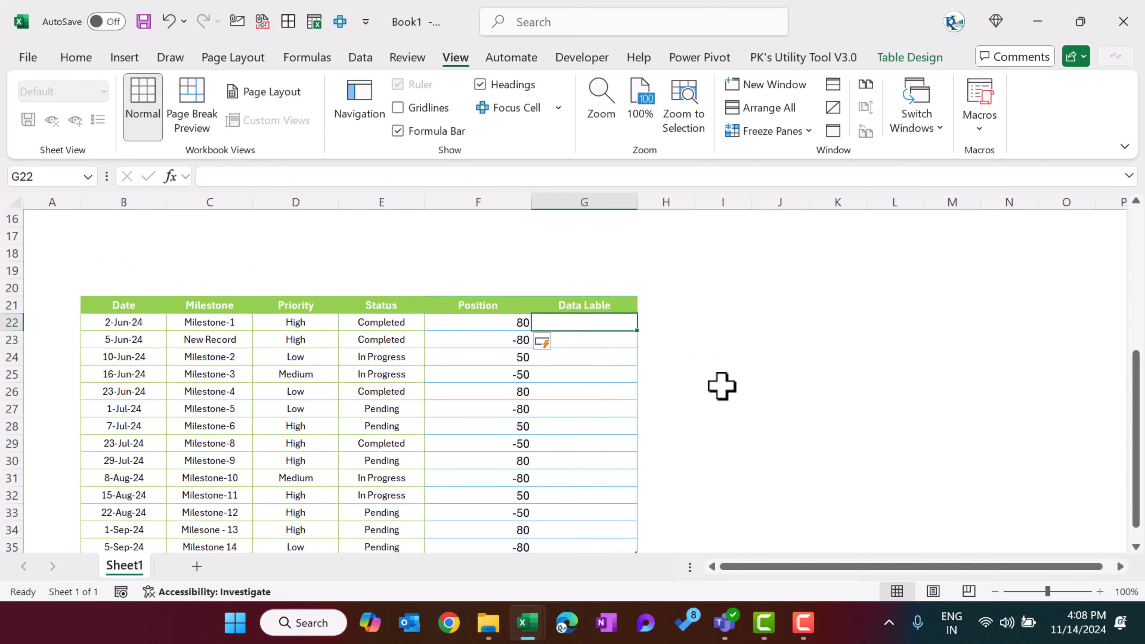
pyautogui.scroll(1, 803, 425)
pyautogui.write('=')
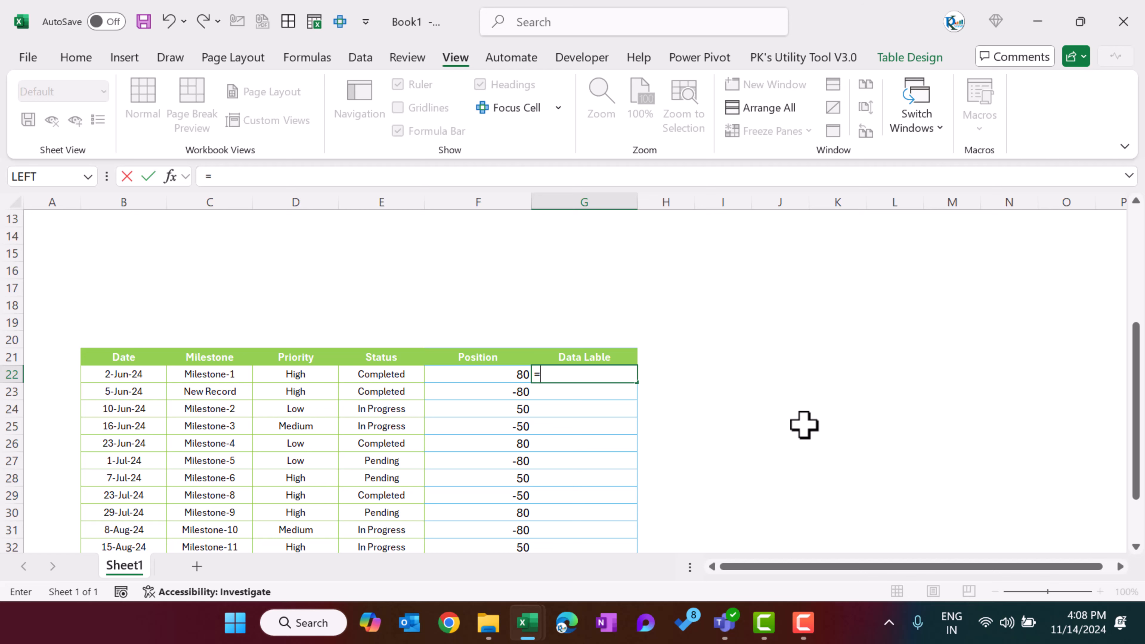
pyautogui.write('te')
pyautogui.press('Tab')
pyautogui.press('Left')
pyautogui.press('Left')
pyautogui.press('Left')
pyautogui.press('Left')
pyautogui.press('Left')
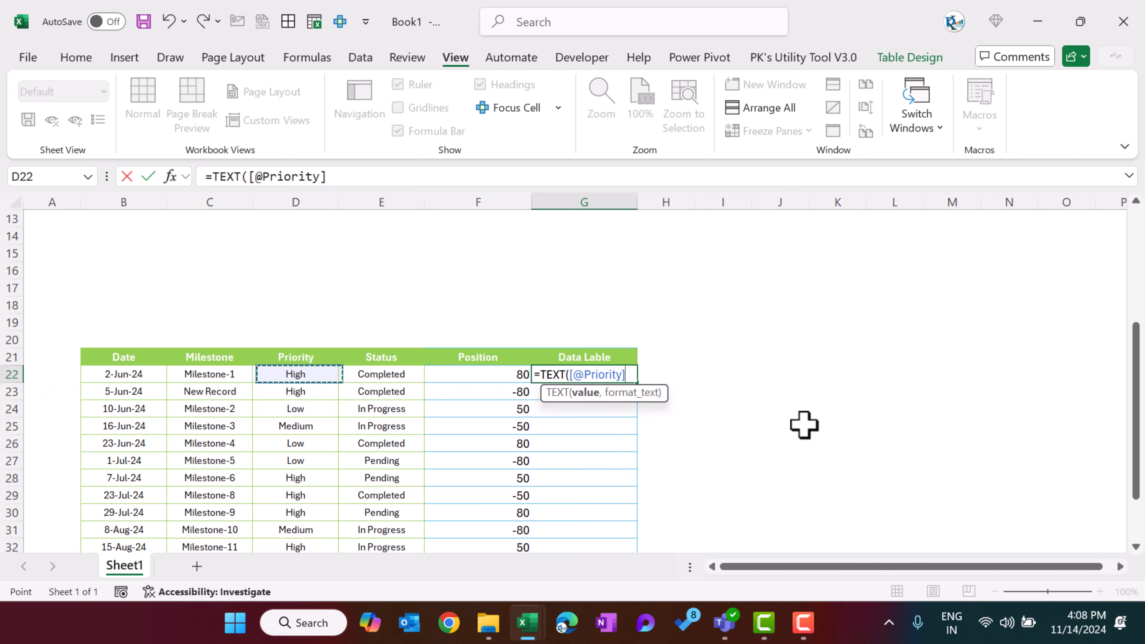
pyautogui.write(',')
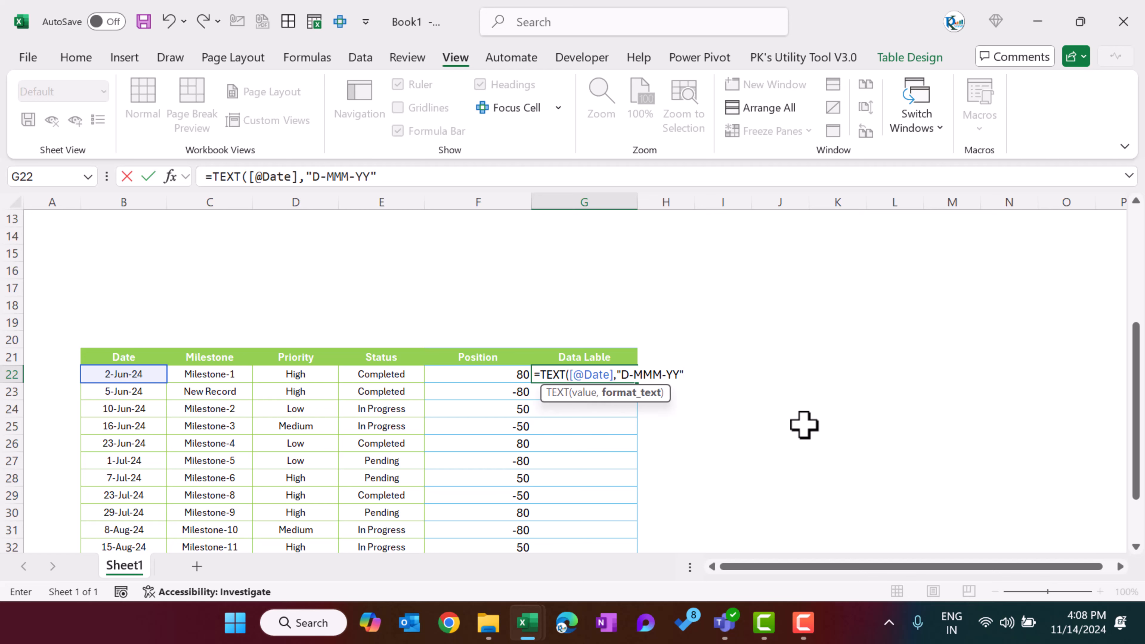
pyautogui.write('"D-MMM-YY"')
pyautogui.press('Return')
pyautogui.press('Up')
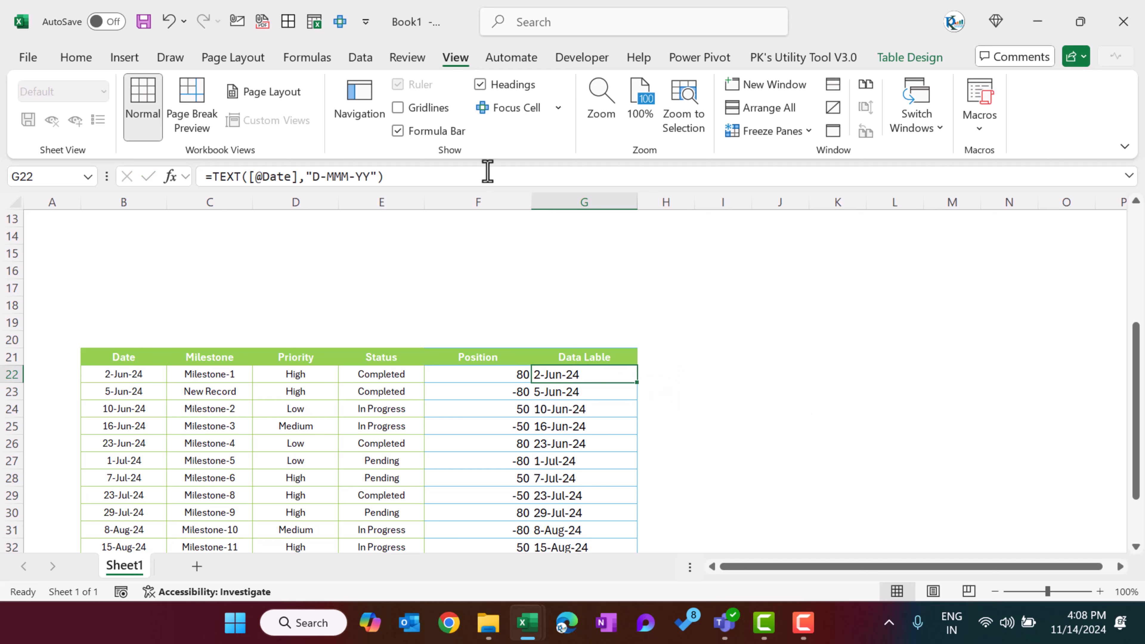
pyautogui.click(487, 172)
pyautogui.write('&ch')
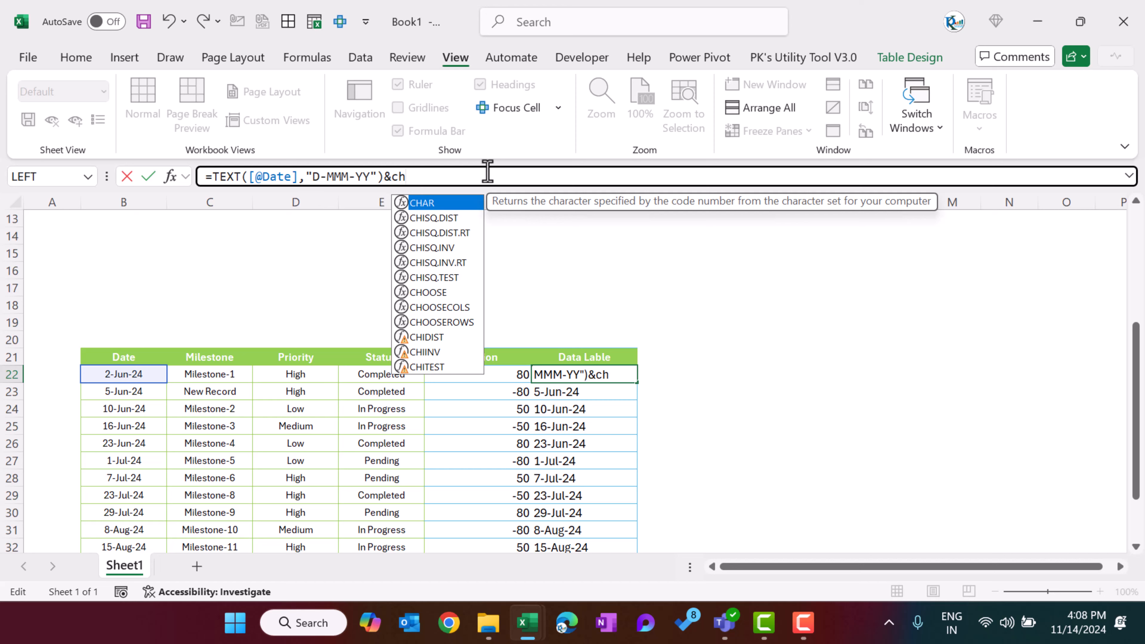
pyautogui.press('Tab')
pyautogui.write('1')
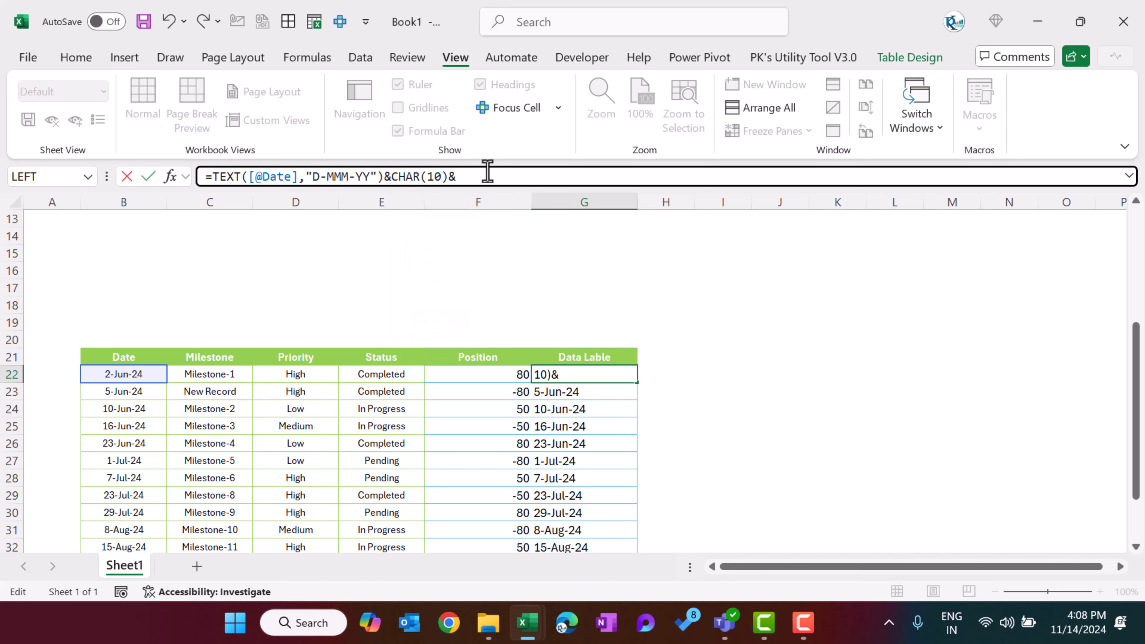
pyautogui.click(245, 374)
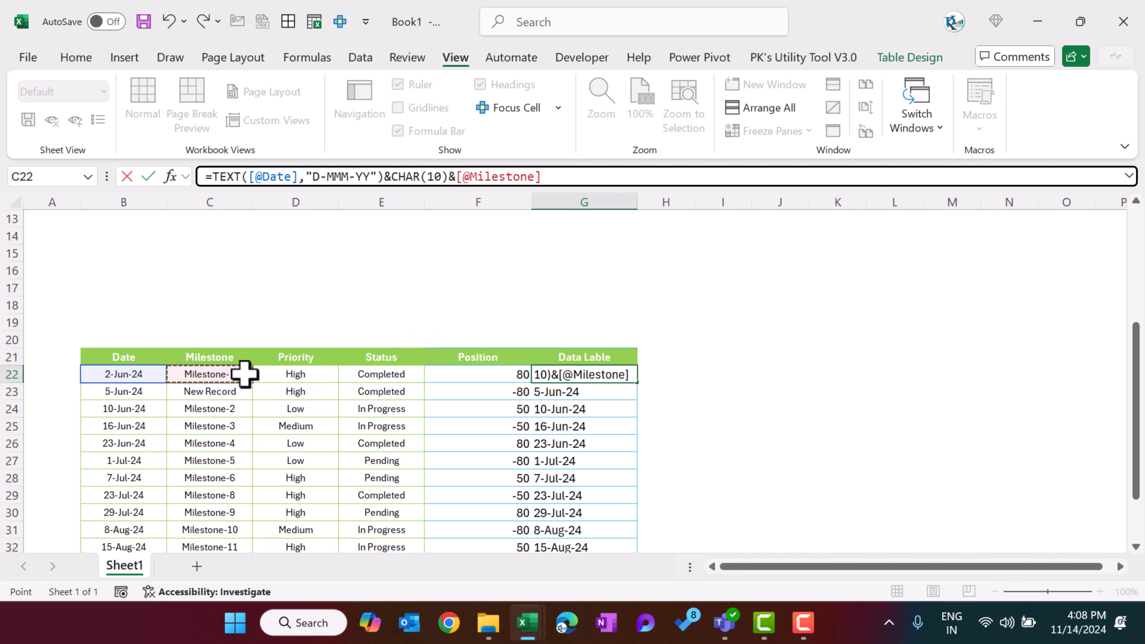
pyautogui.press('Return')
pyautogui.press('Up')
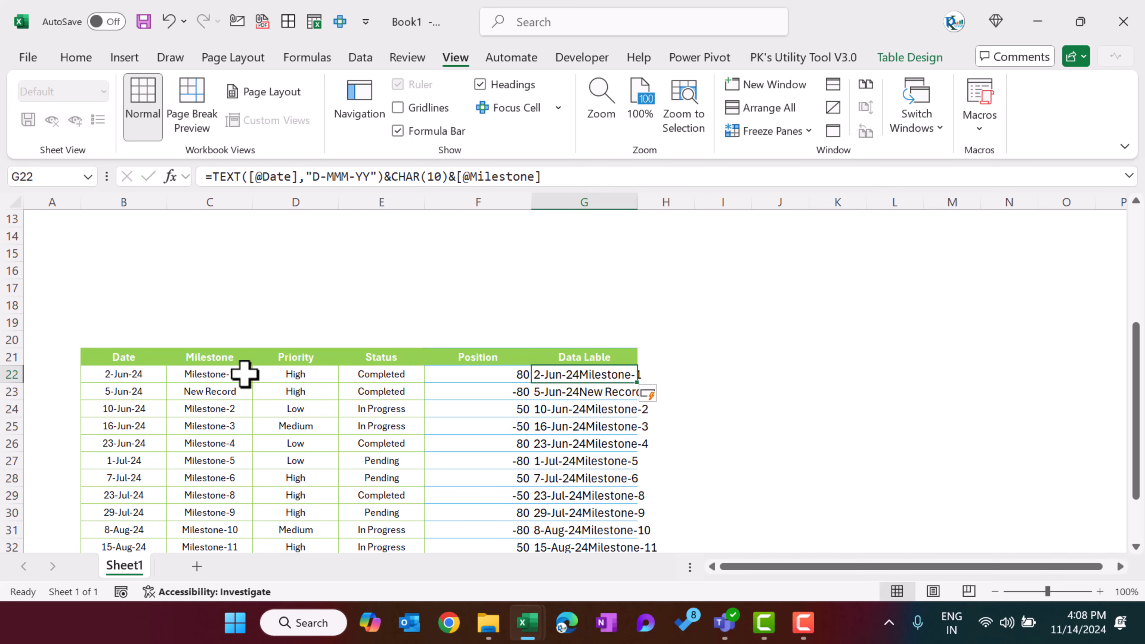
# Step: Reduce the font size of the whole table, including its headers, to 8
pyautogui.scroll(-1, 245, 374)
pyautogui.press('Up')
pyautogui.hotkey('ctrl', 'a')
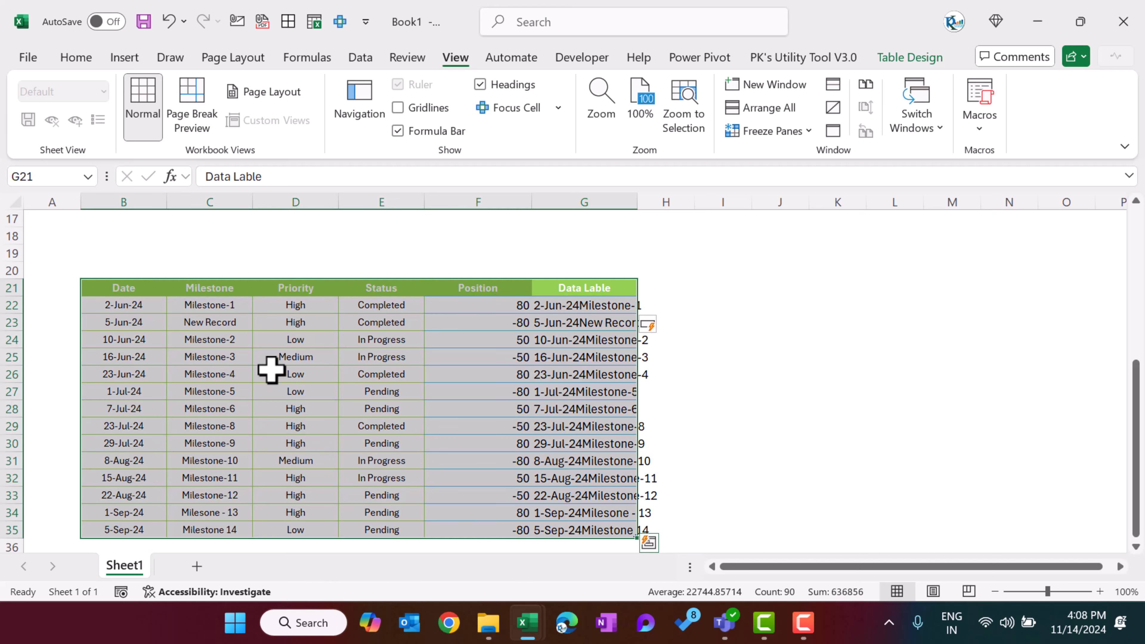
pyautogui.click(76, 57)
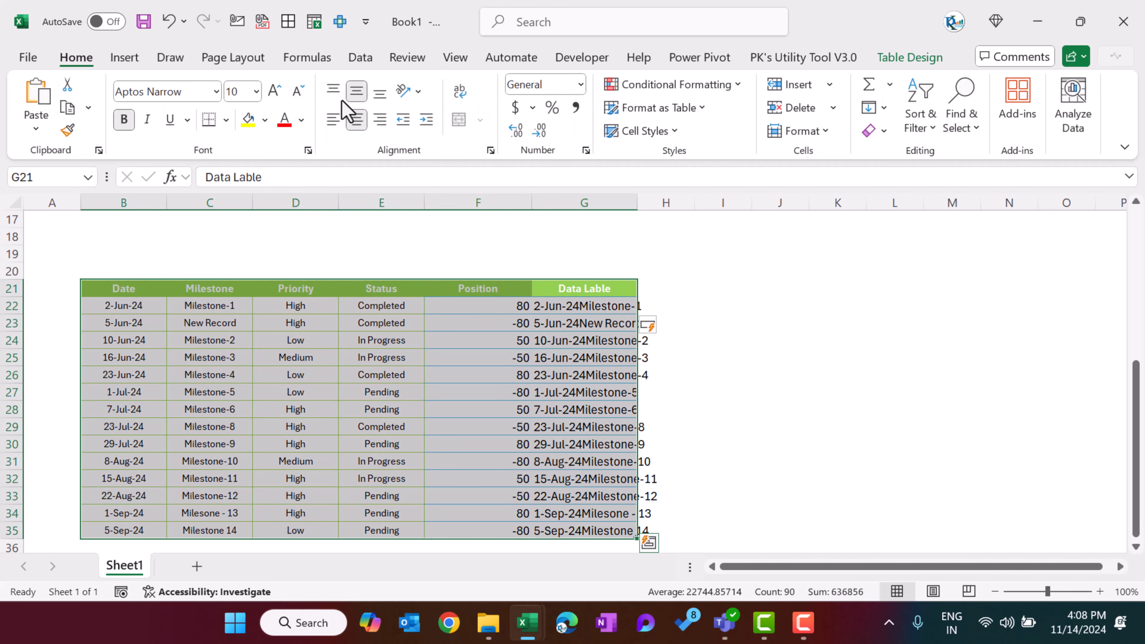
pyautogui.click(300, 94)
pyautogui.click(300, 94)
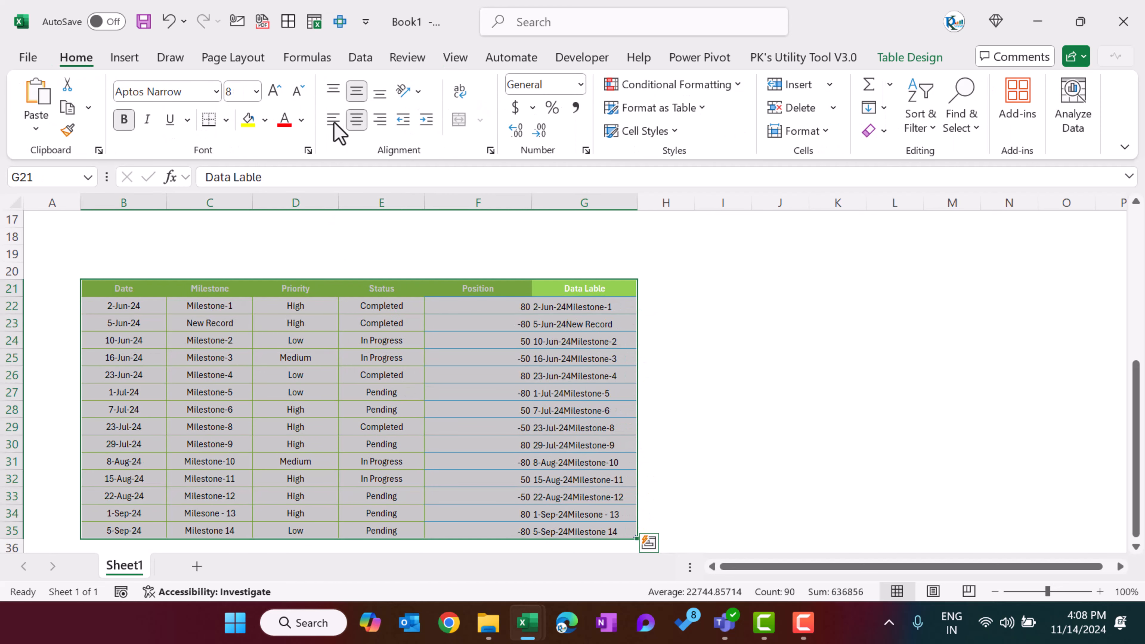
# Step: Insert a markers-only scatter chart from the Date and Position columns, including their headers
pyautogui.click(469, 307)
pyautogui.scroll(2, 481, 335)
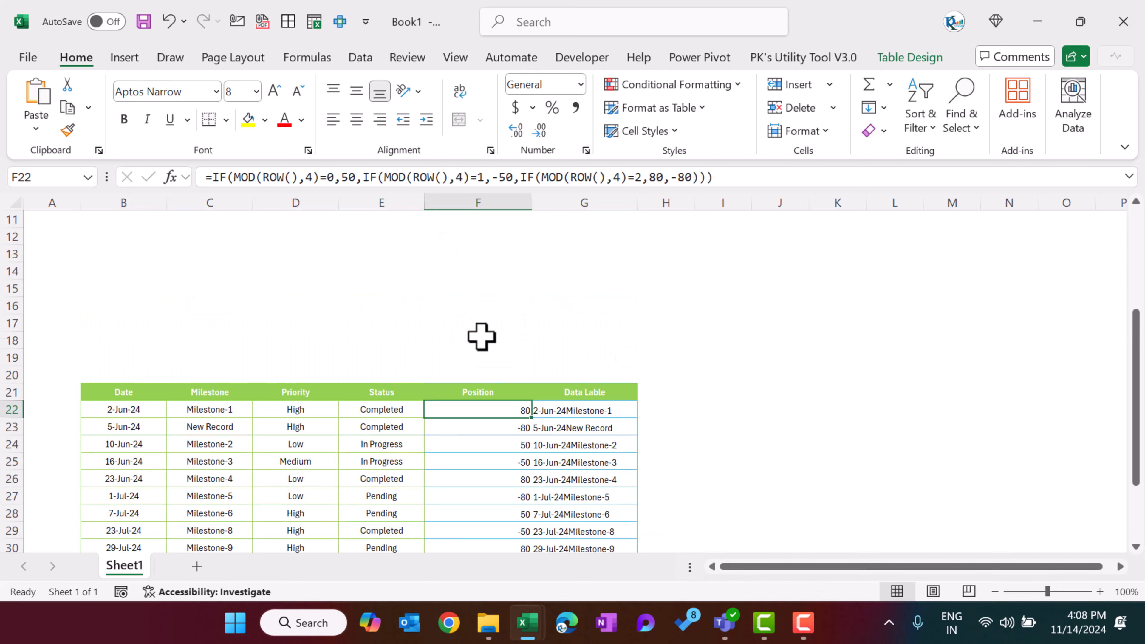
pyautogui.scroll(-2, 481, 335)
pyautogui.click(141, 290)
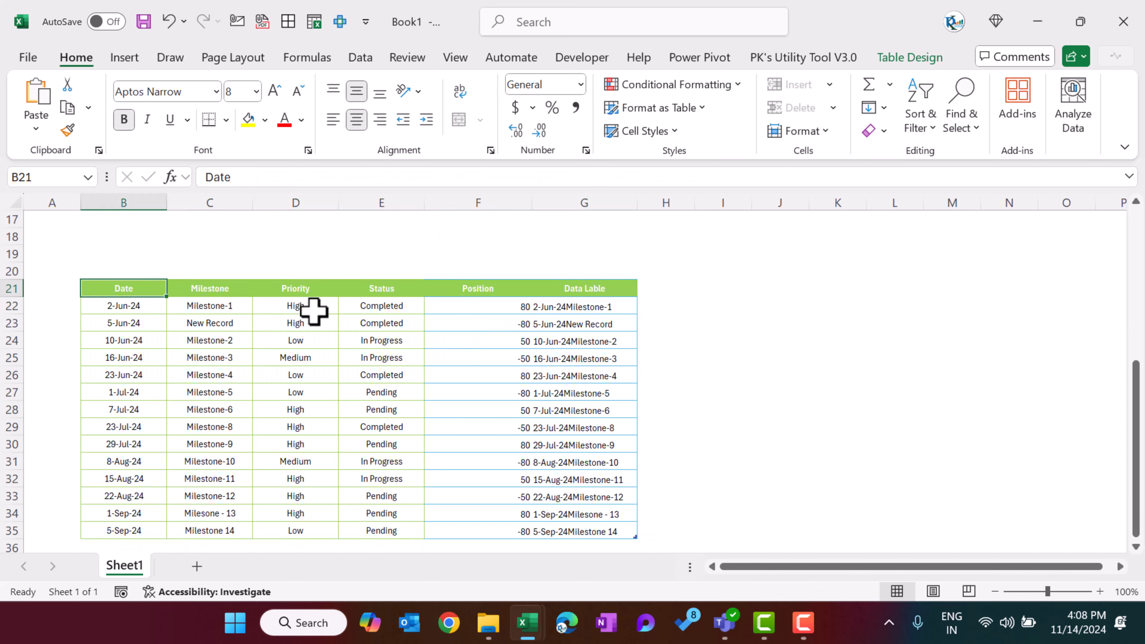
pyautogui.hotkey('ctrl', 'shift', 'Down')
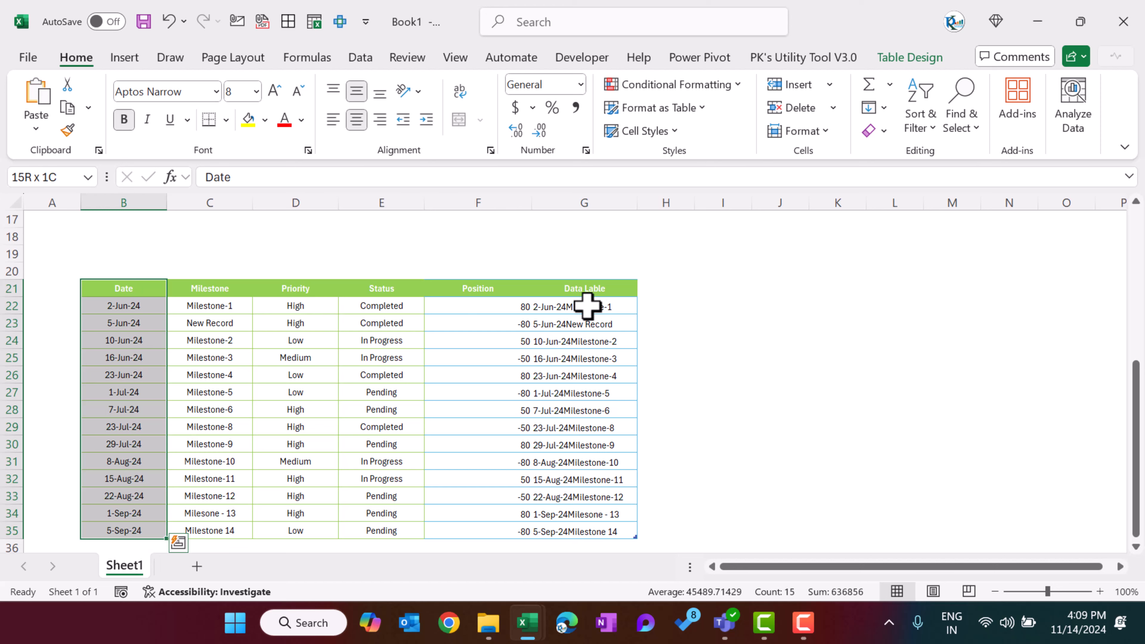
pyautogui.moveTo(501, 294); pyautogui.dragTo(503, 533)
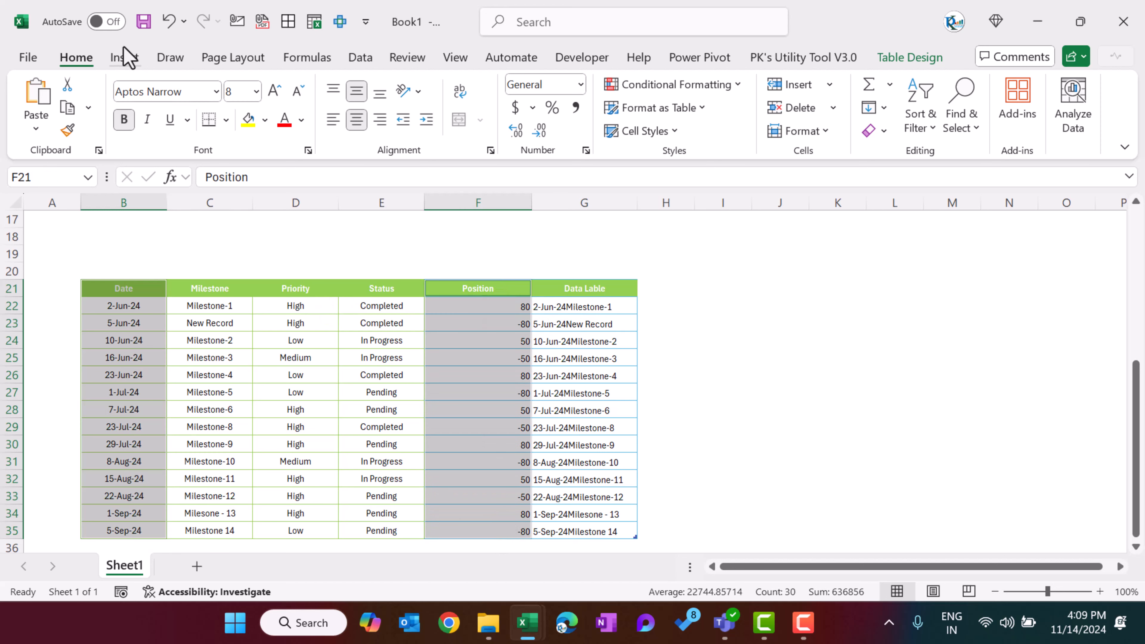
pyautogui.click(124, 57)
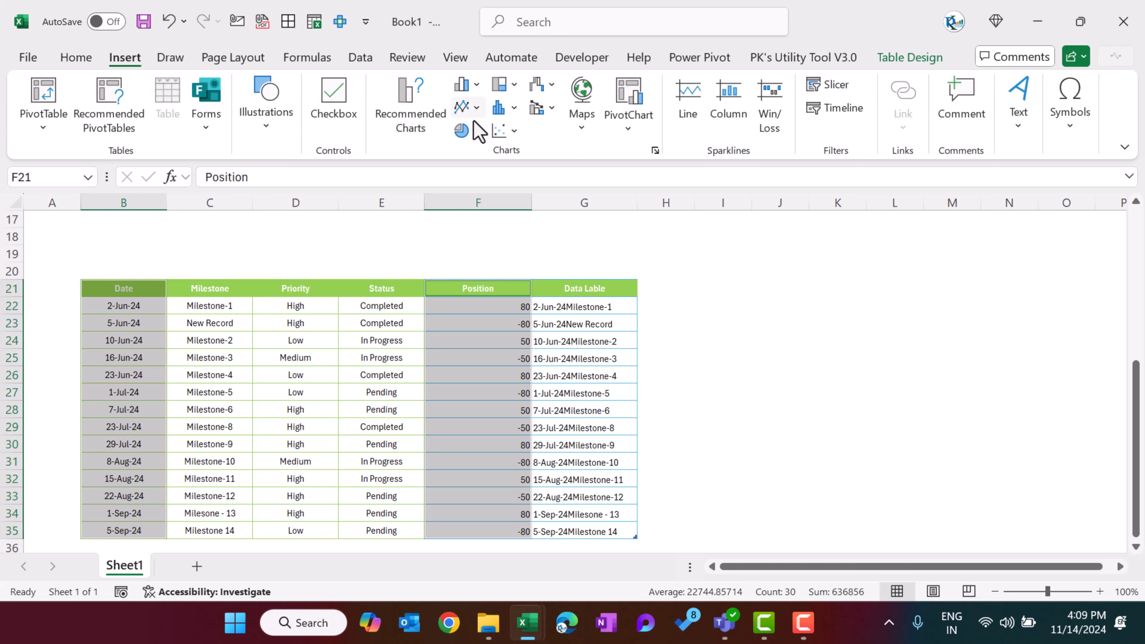
pyautogui.click(509, 132)
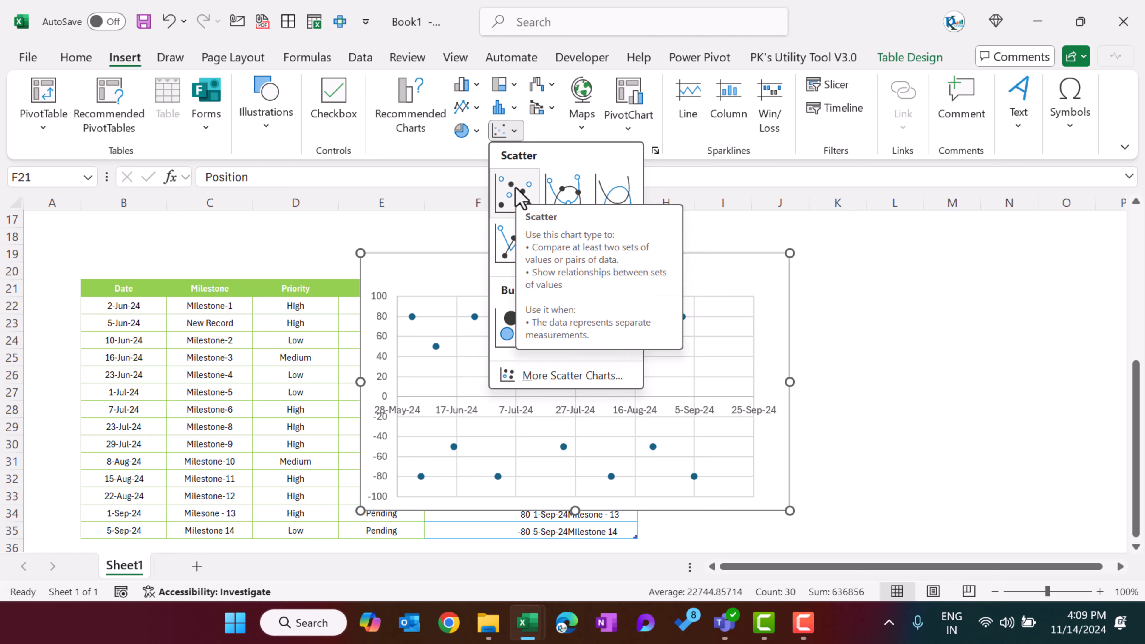
pyautogui.click(518, 194)
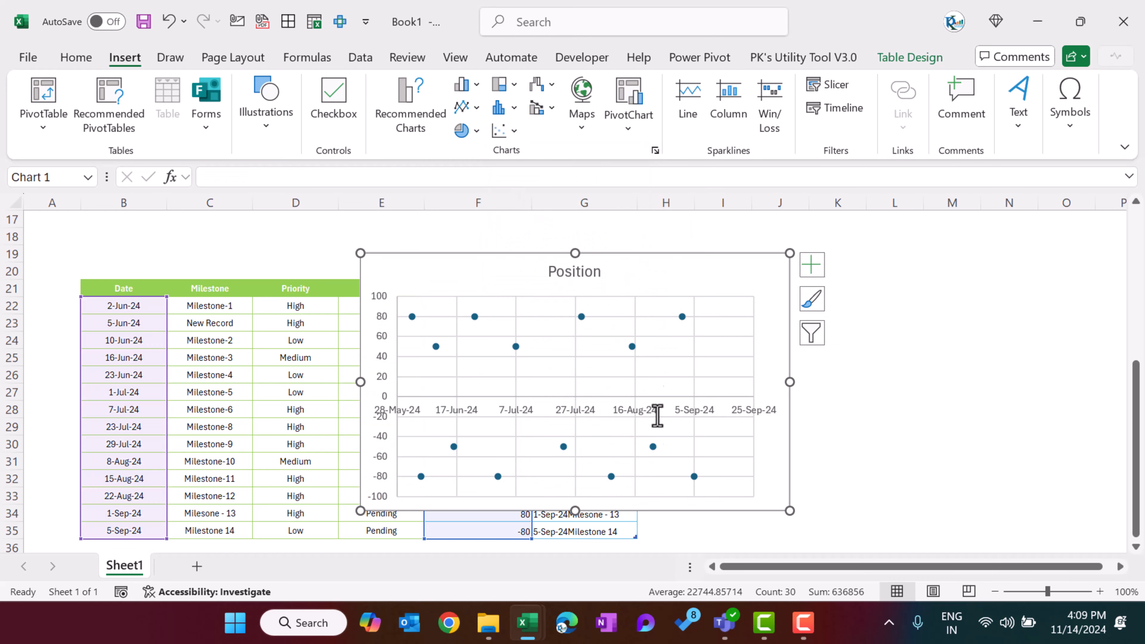
# Step: Move the scatter chart above the table to the top of the sheet and enlarge it to span about columns A to O
pyautogui.scroll(4, 655, 438)
pyautogui.moveTo(655, 463); pyautogui.dragTo(383, 225)
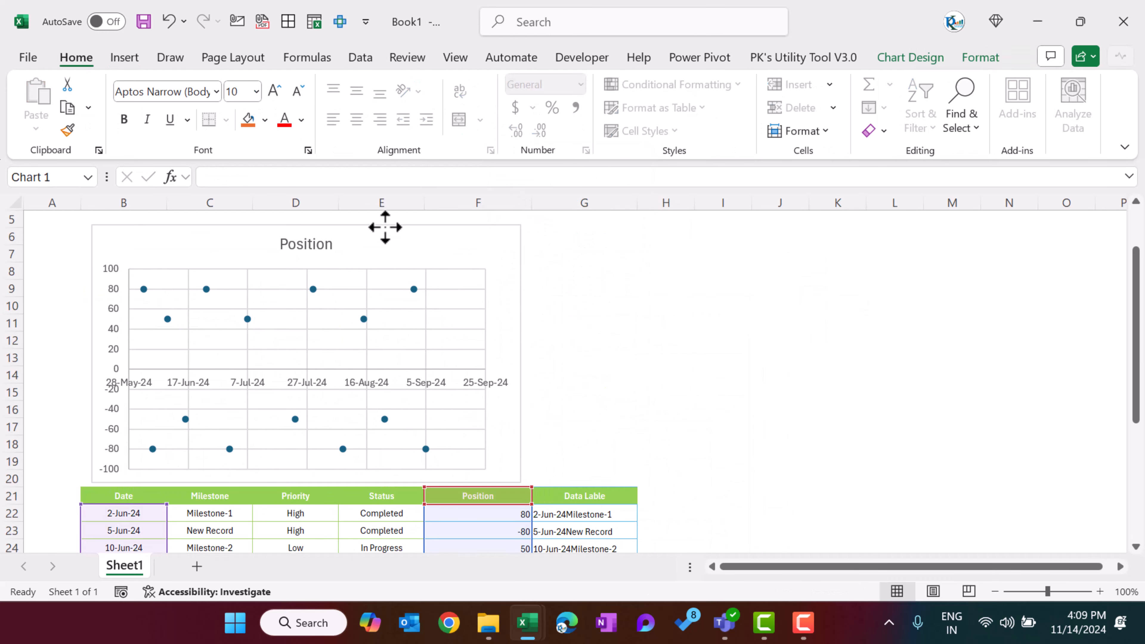
pyautogui.moveTo(456, 241); pyautogui.dragTo(396, 235)
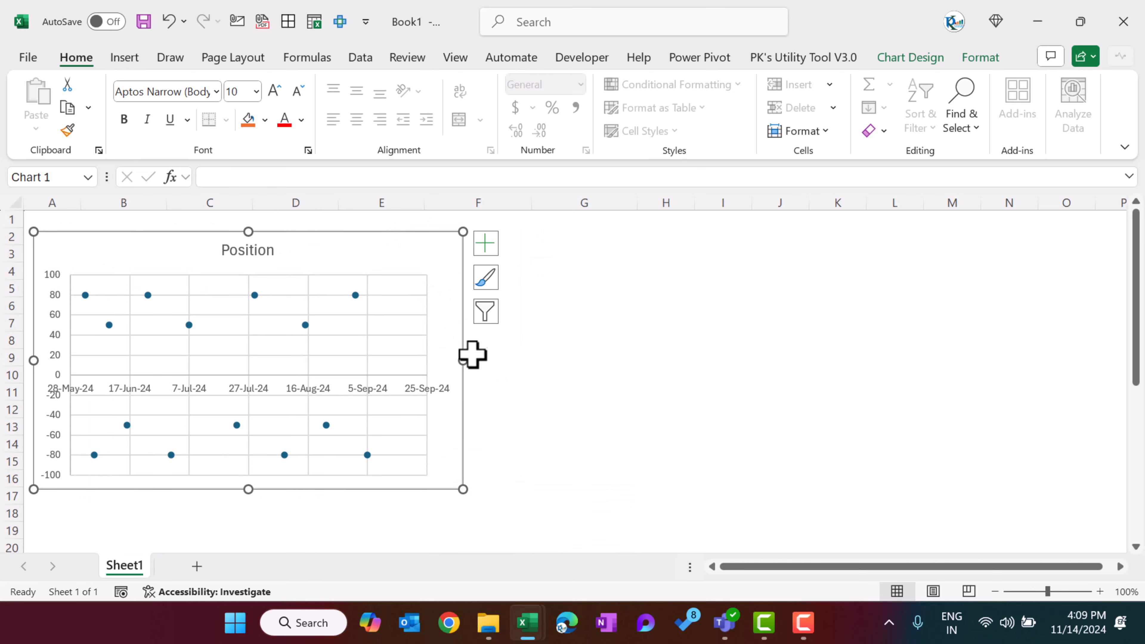
pyautogui.moveTo(463, 362); pyautogui.dragTo(1014, 356)
# Step: Remove the gridlines from the scatter chart
pyautogui.click(1111, 250)
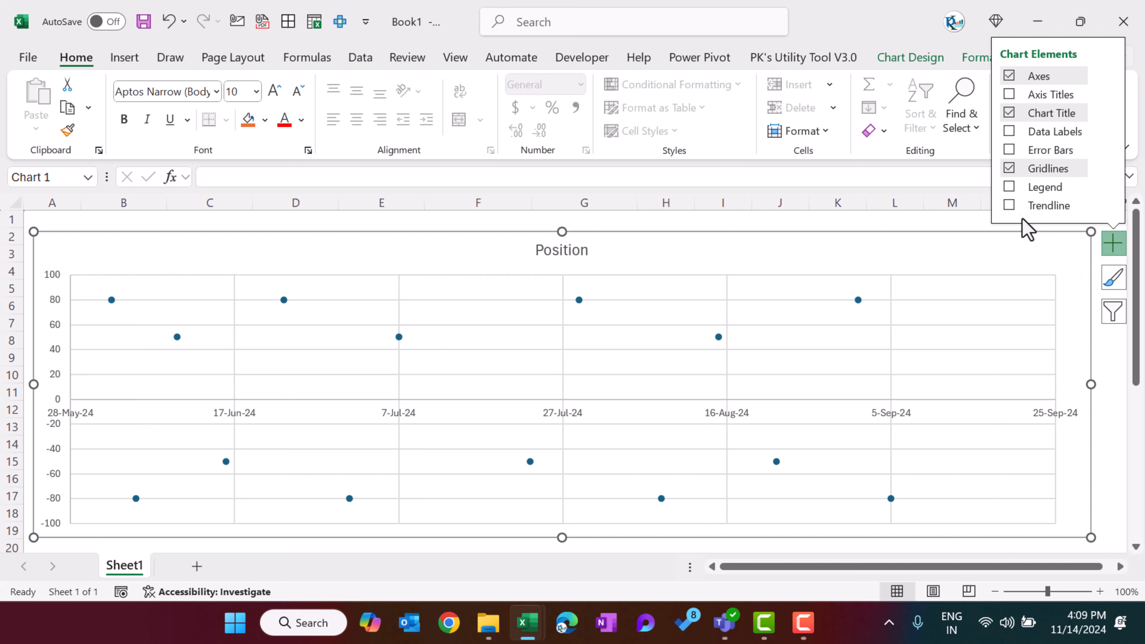
pyautogui.click(1010, 169)
# Step: Set the text fill of the horizontal axis date labels to white
pyautogui.click(583, 418)
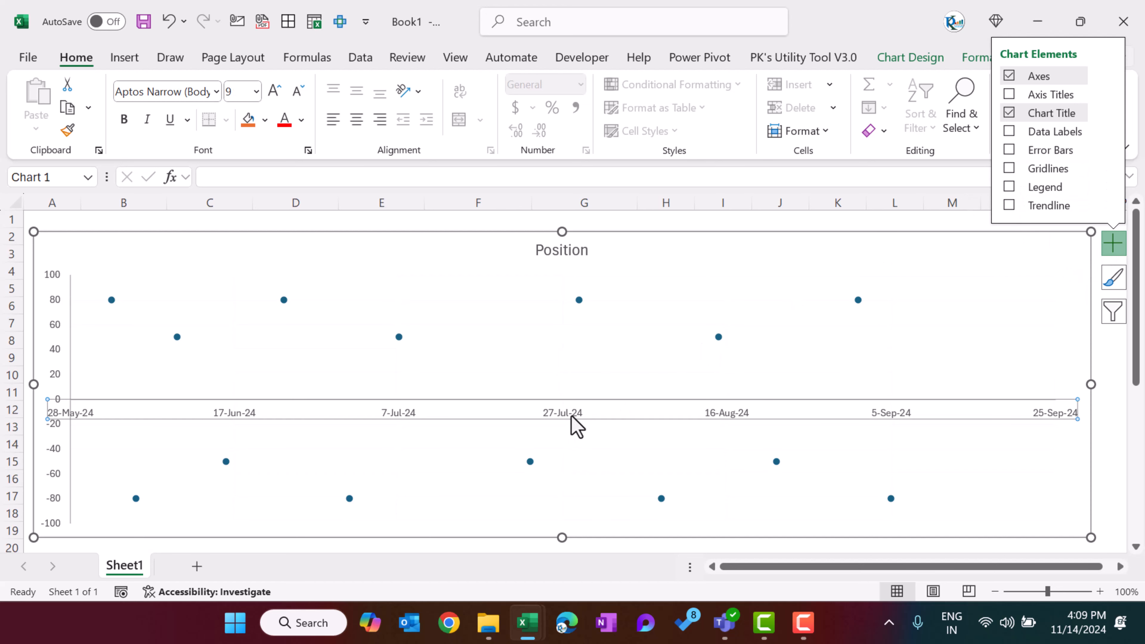
pyautogui.click(982, 58)
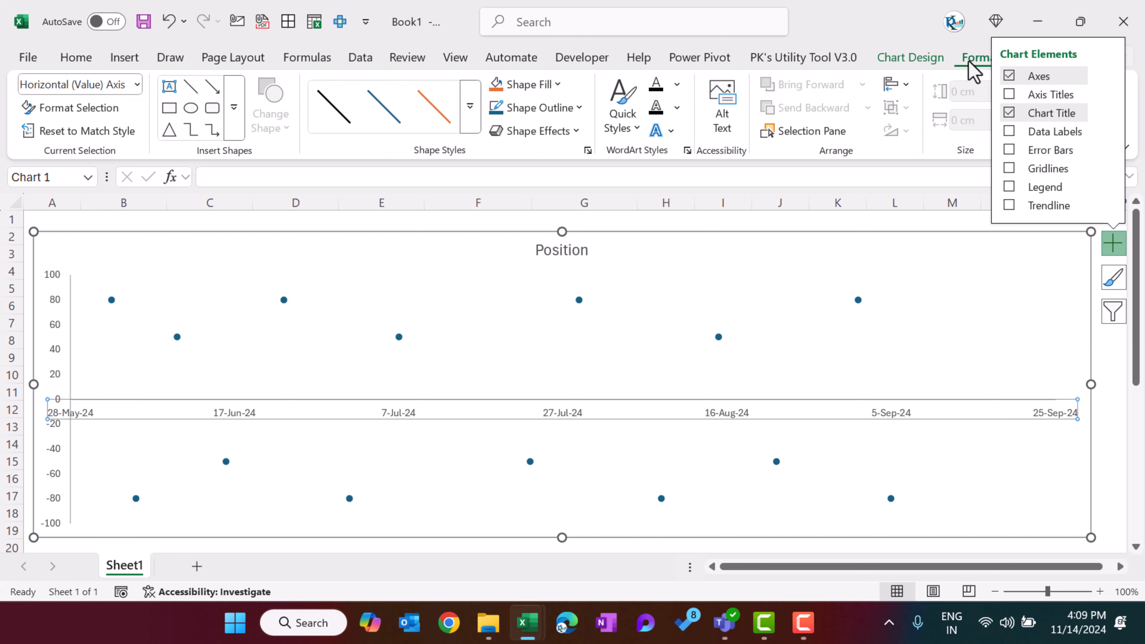
pyautogui.click(677, 85)
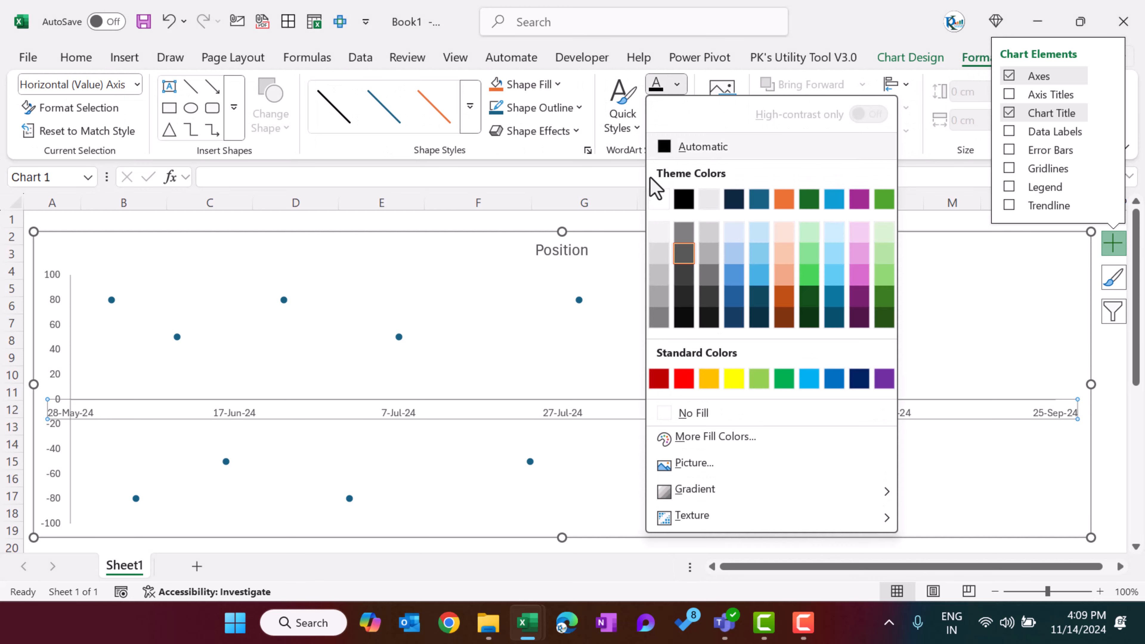
pyautogui.click(655, 198)
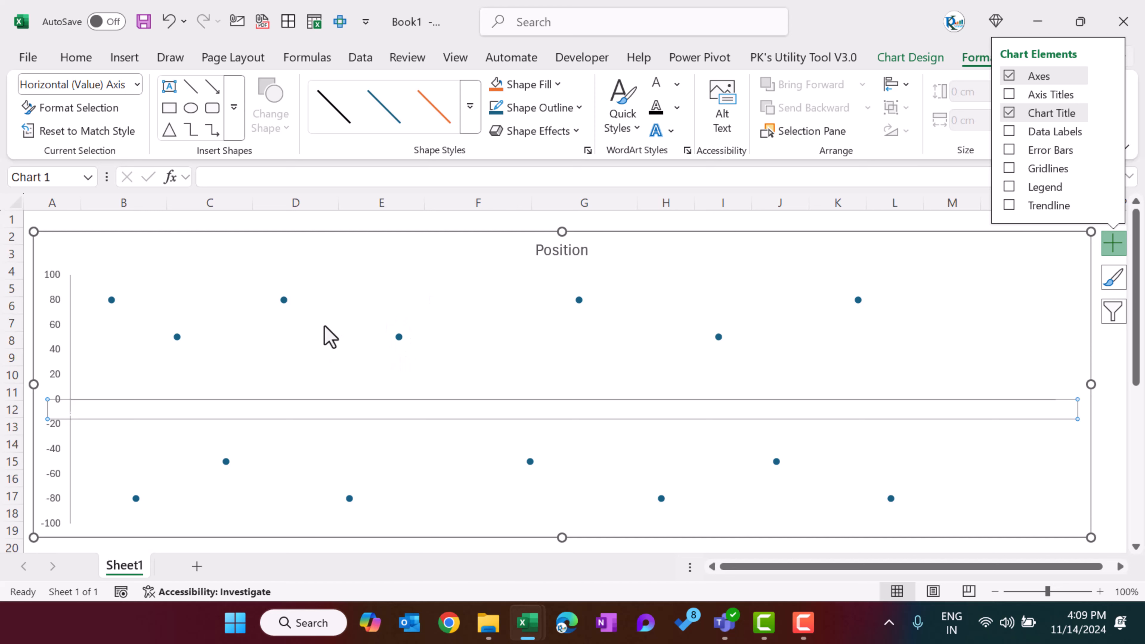
# Step: Delete the vertical value axis from the scatter chart
pyautogui.click(59, 310)
pyautogui.click(59, 309)
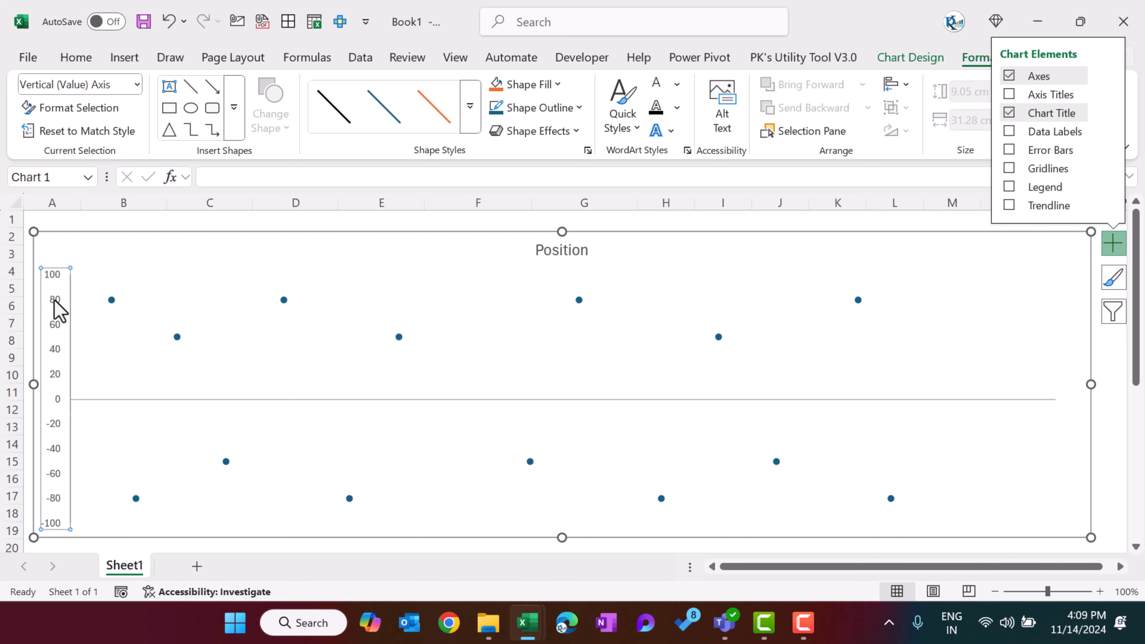
pyautogui.click(59, 310)
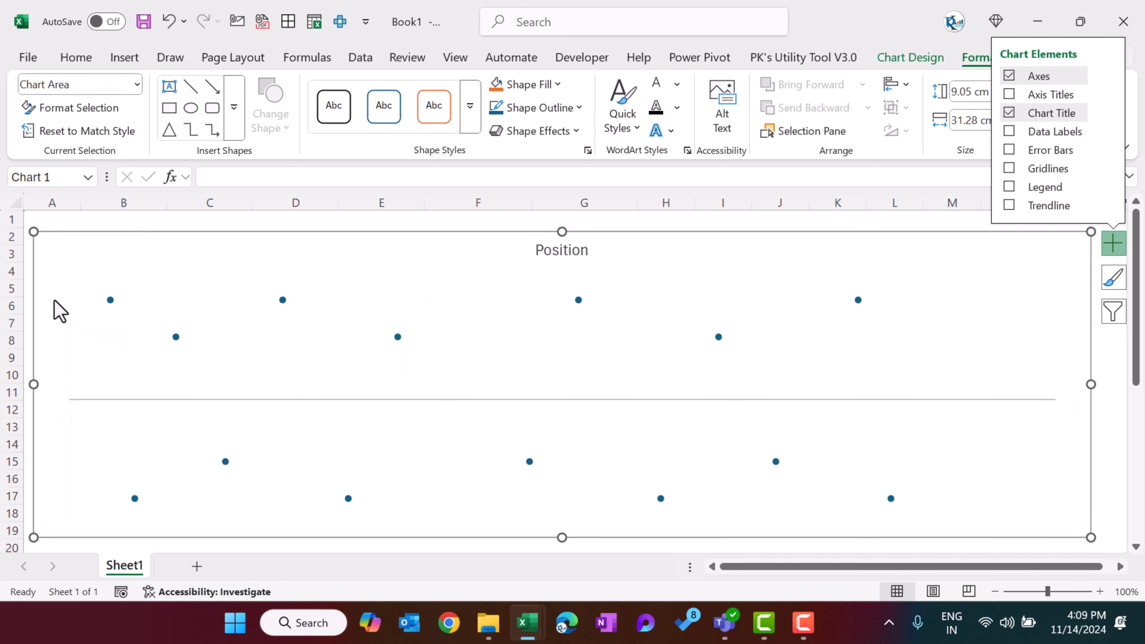
pyautogui.click(283, 305)
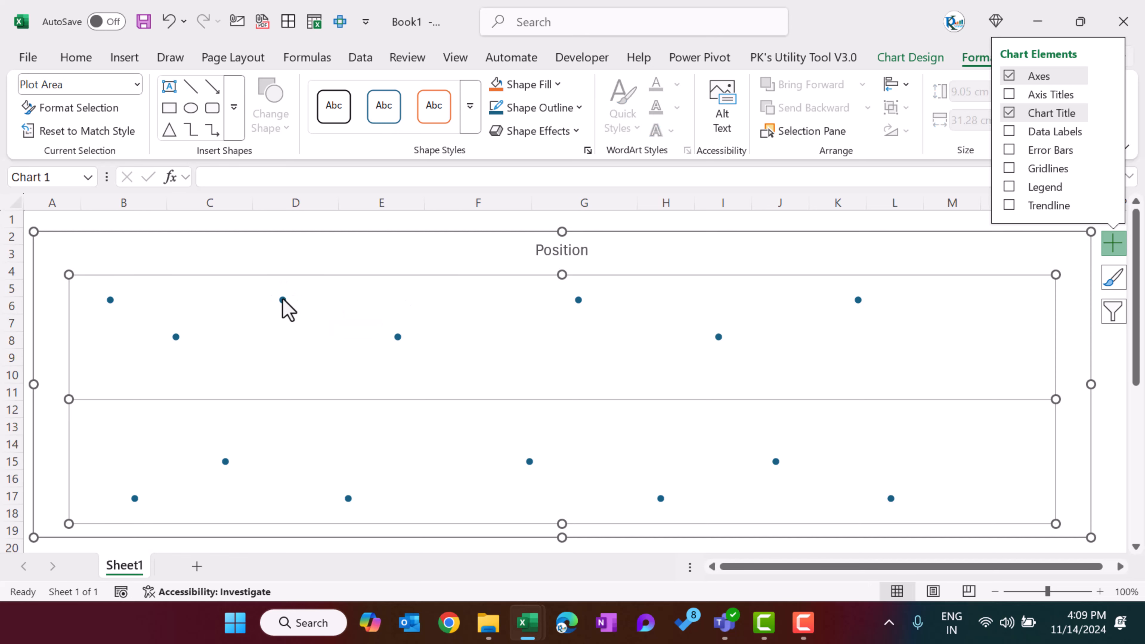
pyautogui.click(283, 300)
pyautogui.rightClick(283, 301)
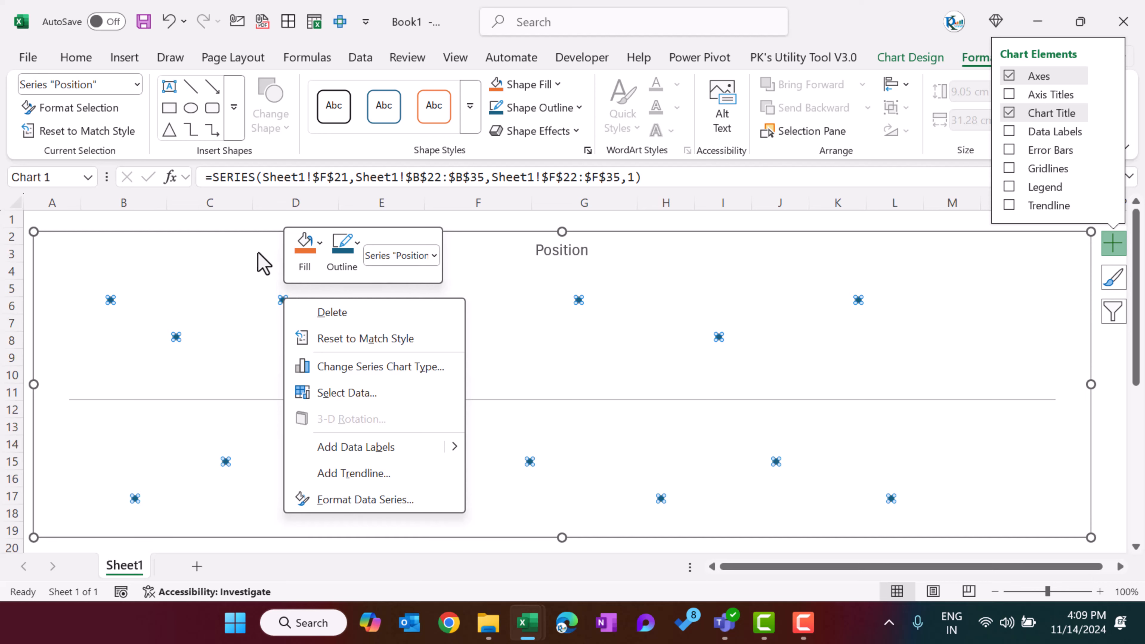
pyautogui.click(289, 237)
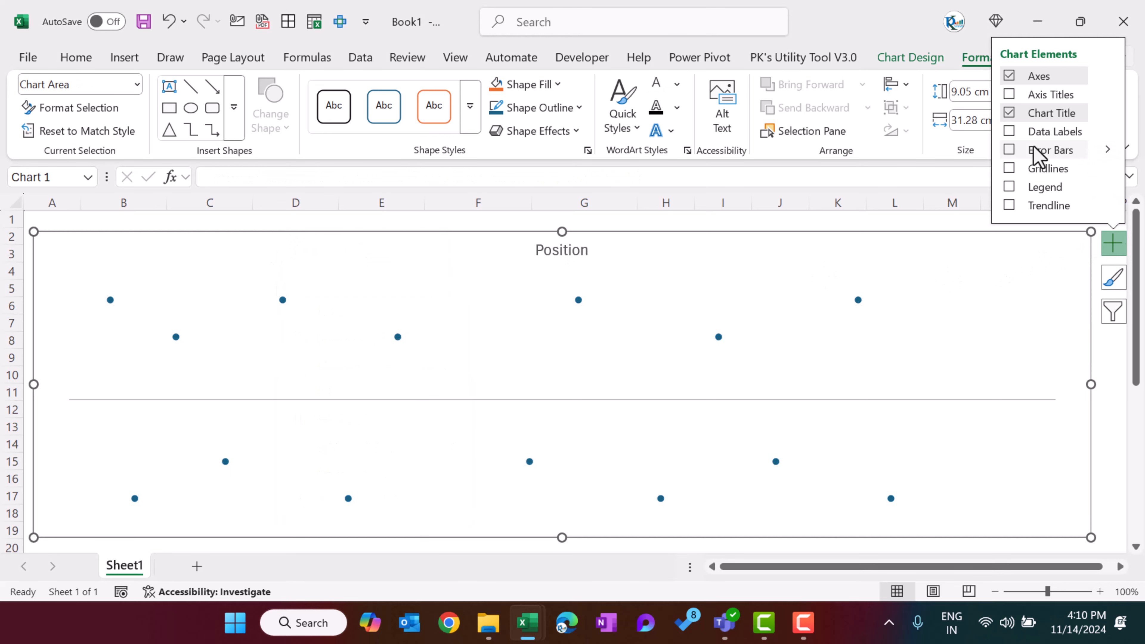
# Step: Add error bars to the Position series, with the vertical bars in the Minus direction and a percentage error amount of 100
pyautogui.click(1108, 149)
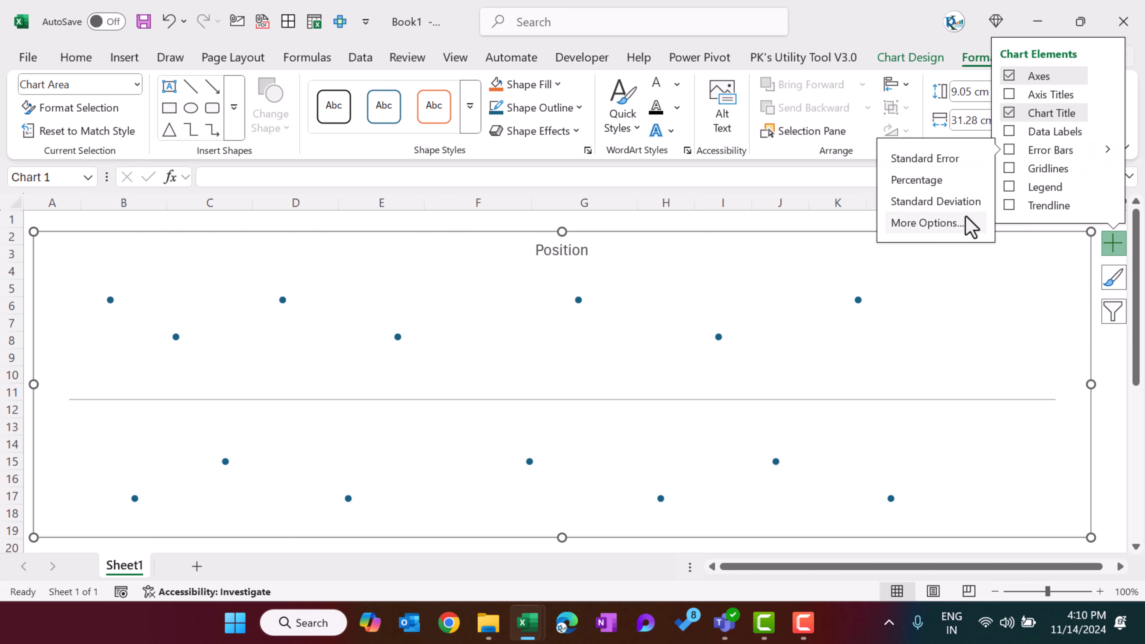
pyautogui.click(955, 223)
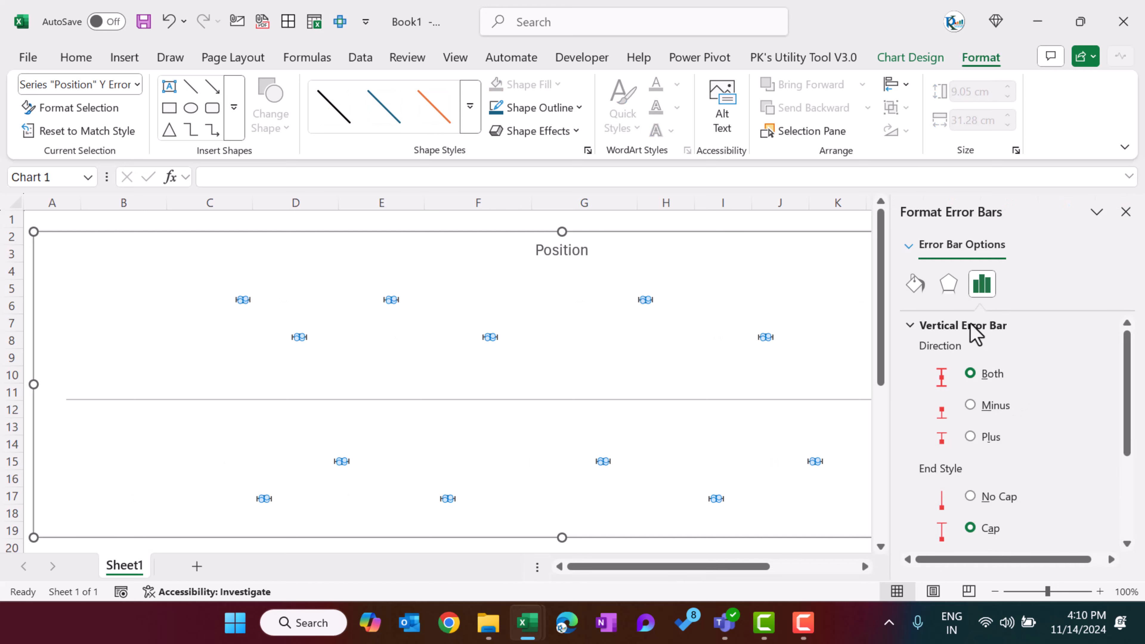
pyautogui.click(970, 405)
pyautogui.scroll(-3, 1058, 444)
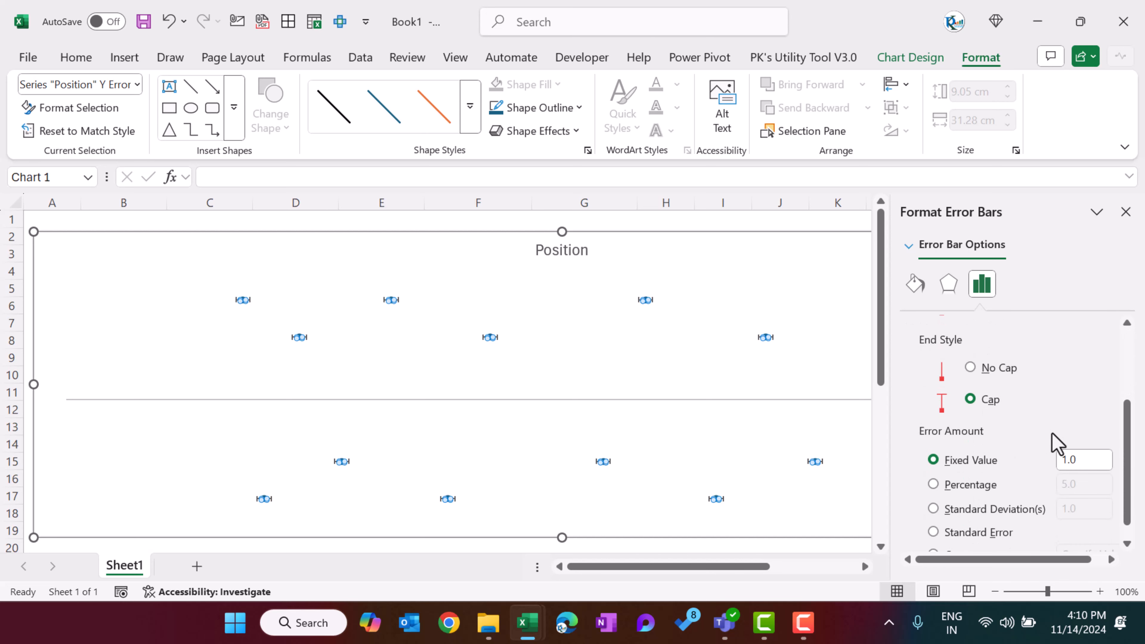
pyautogui.scroll(-1, 1054, 442)
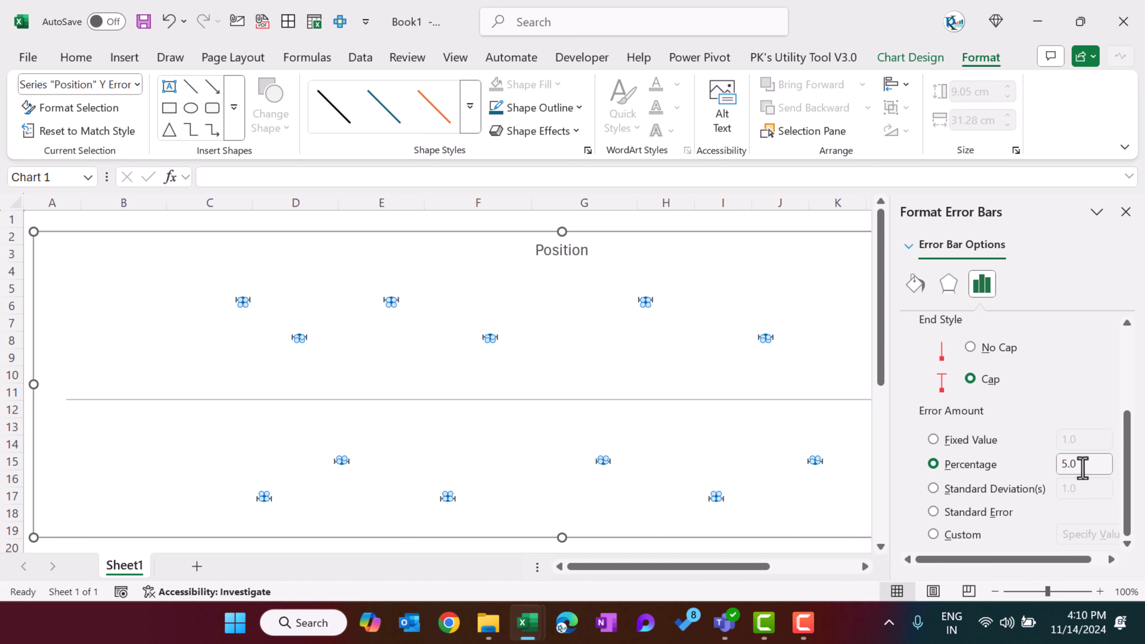
pyautogui.moveTo(1085, 466); pyautogui.dragTo(1049, 464)
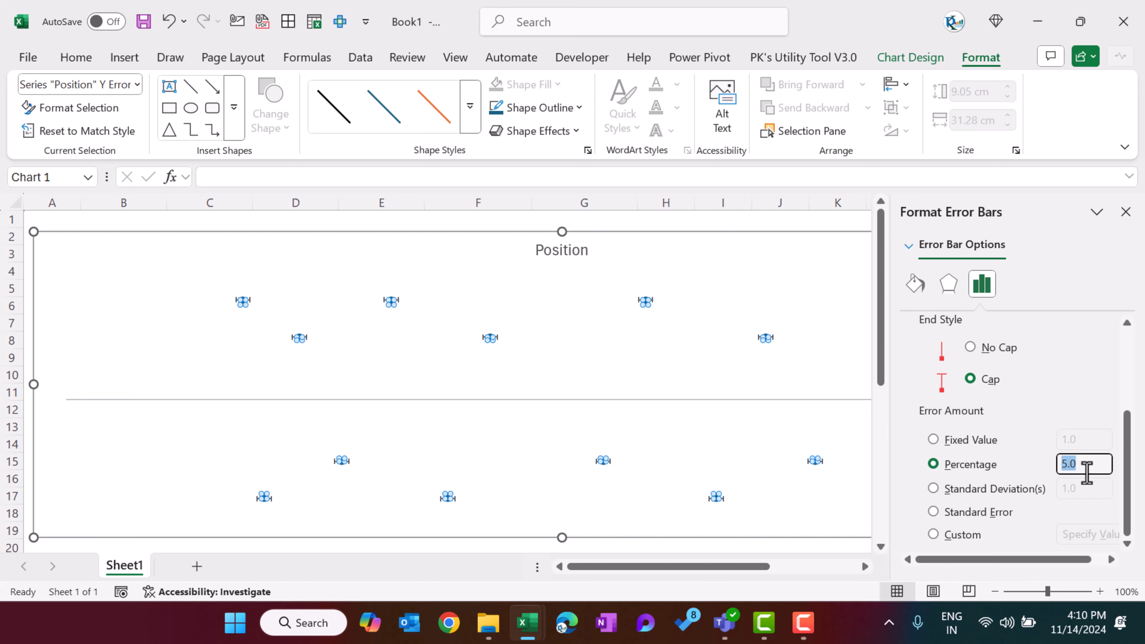
pyautogui.press('Return')
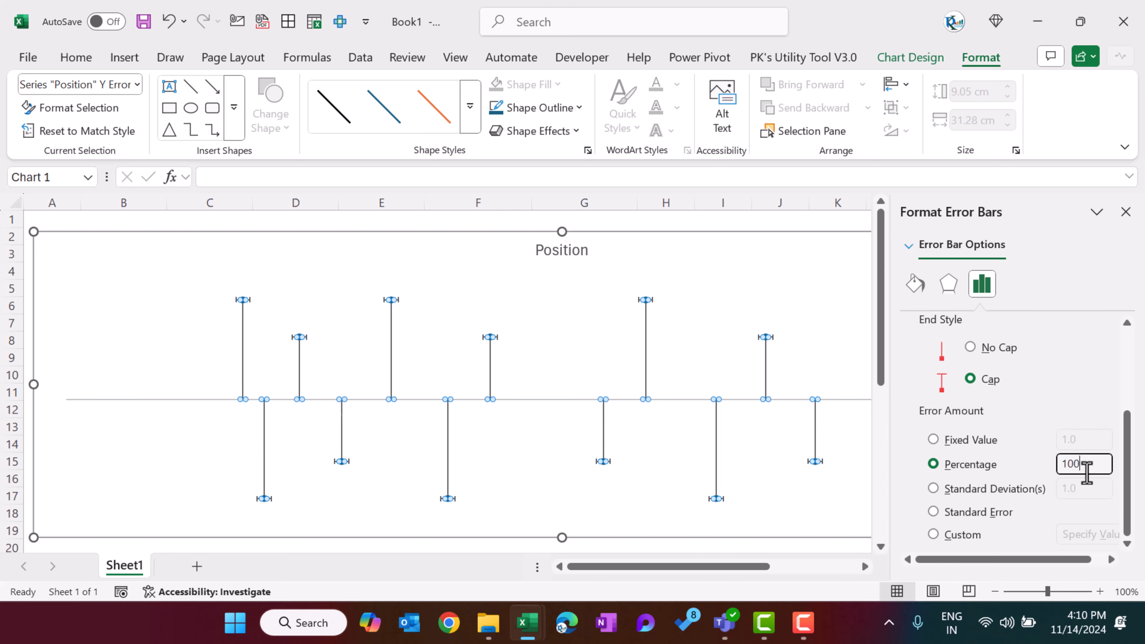
# Step: Delete the horizontal (X) error bars from the Position series and close the formatting options
pyautogui.scroll(3, 1067, 419)
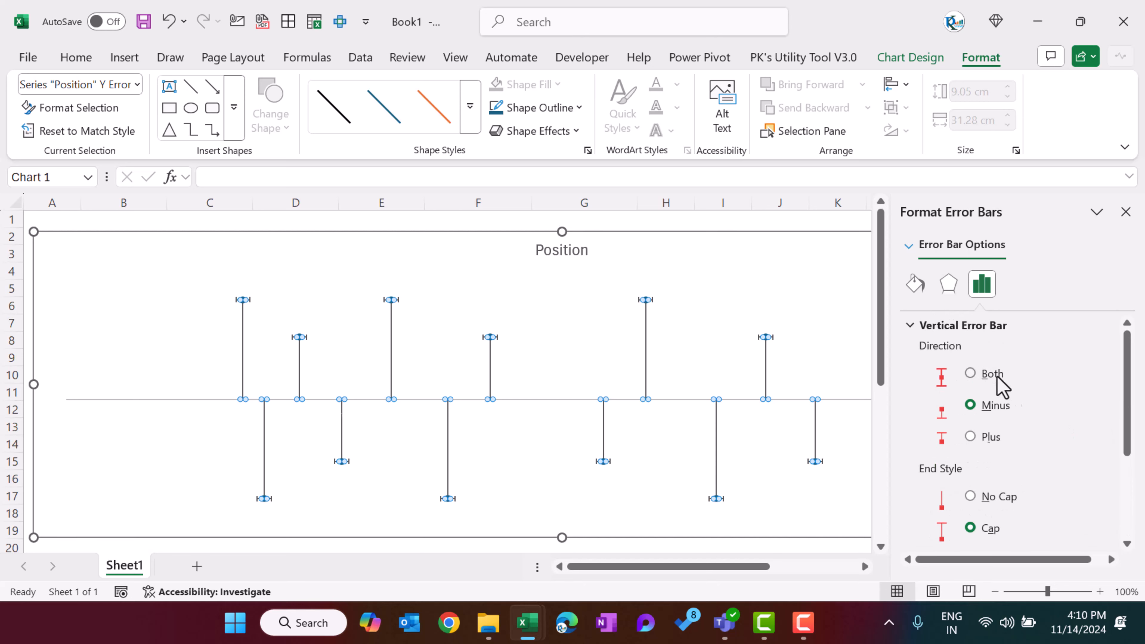
pyautogui.click(922, 337)
pyautogui.click(923, 337)
pyautogui.click(909, 247)
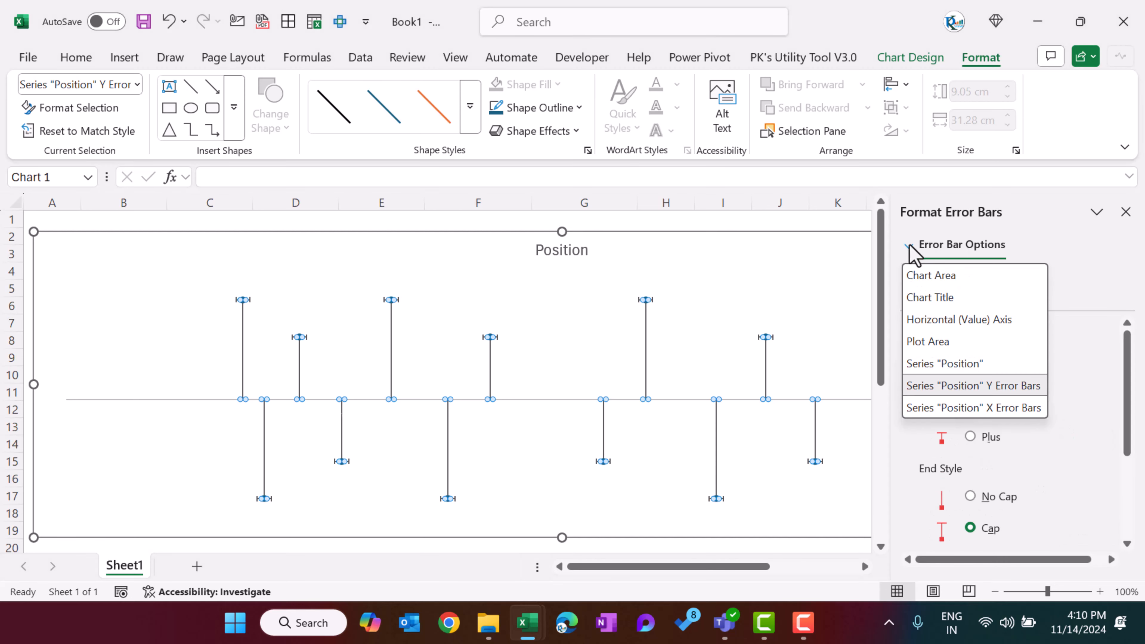
pyautogui.click(1005, 408)
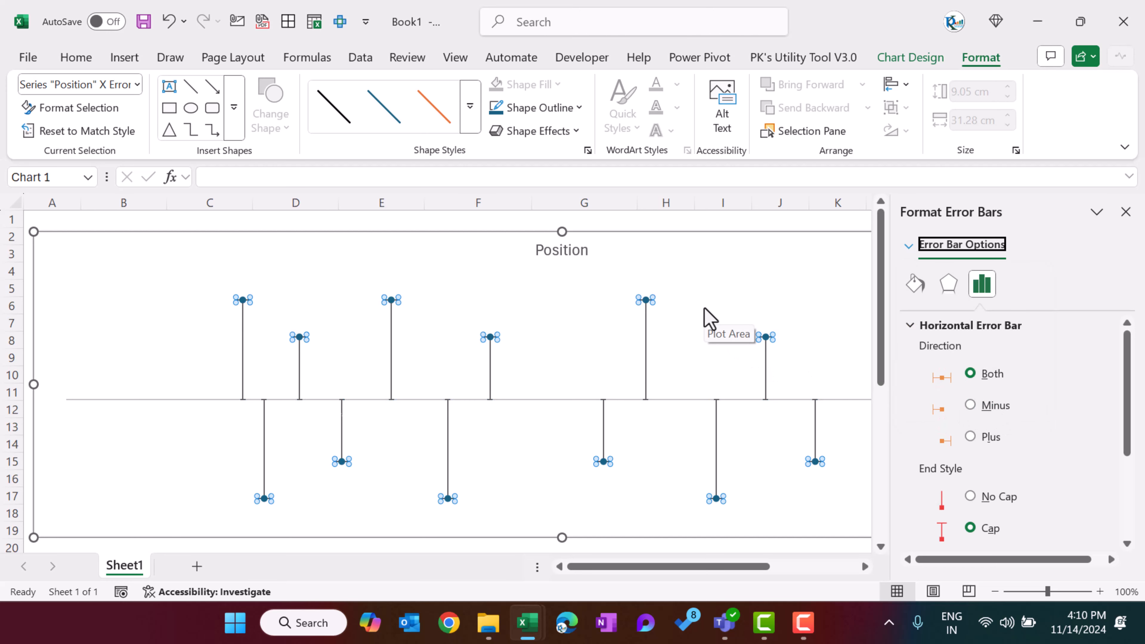
pyautogui.click(702, 256)
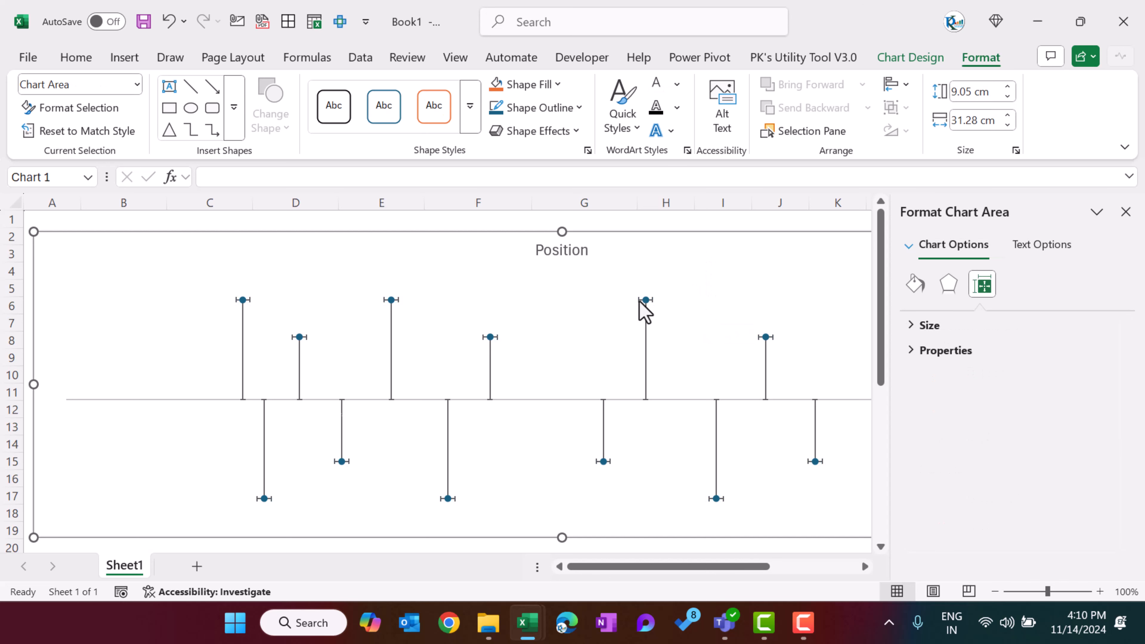
pyautogui.click(640, 302)
pyautogui.press('Delete')
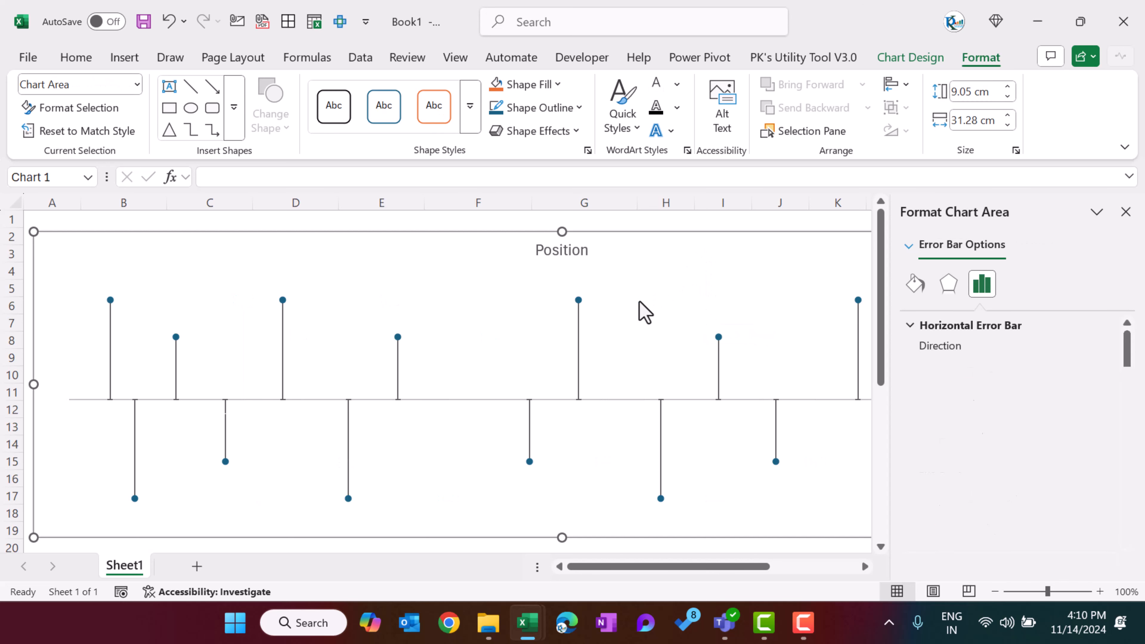
pyautogui.click(1126, 212)
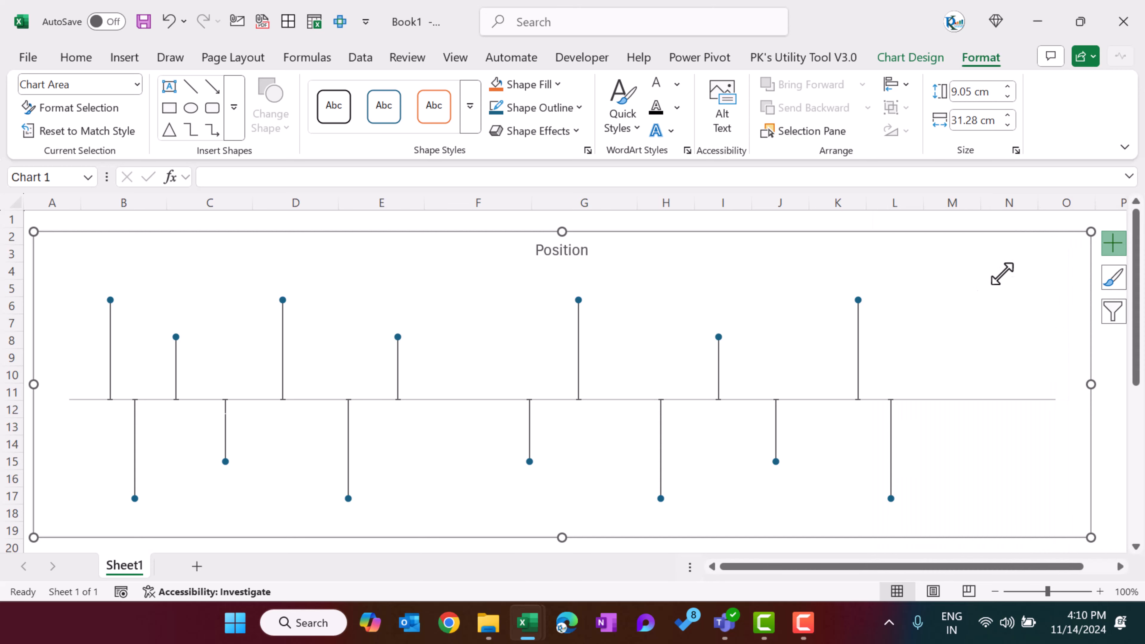
# Step: Change the line dash type of the Position series' vertical error bars
pyautogui.click(283, 321)
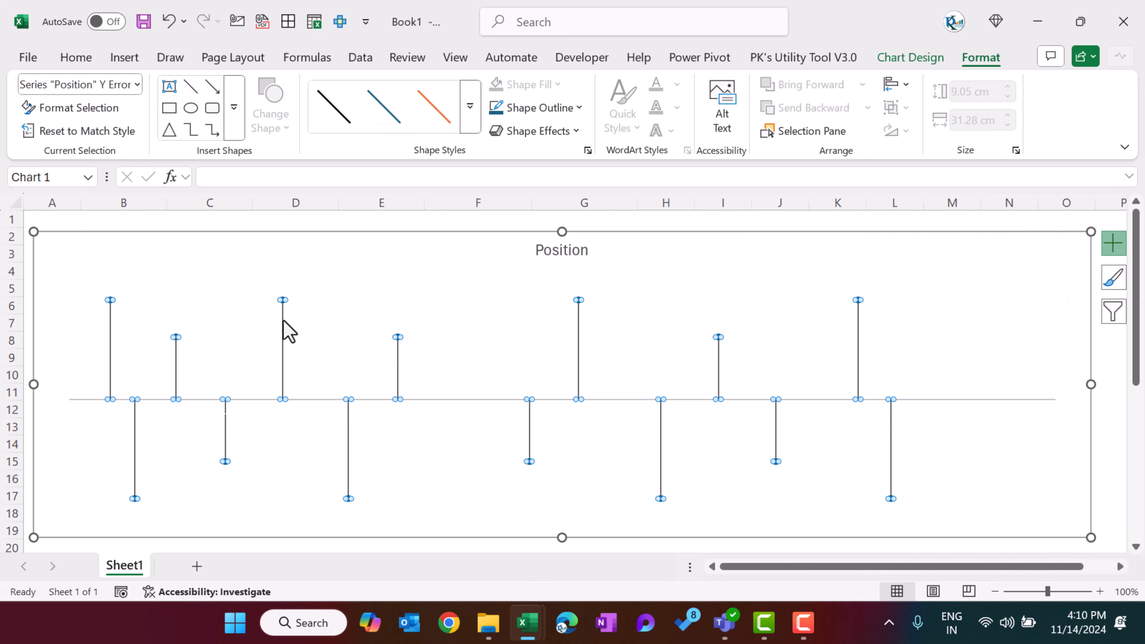
pyautogui.rightClick(283, 324)
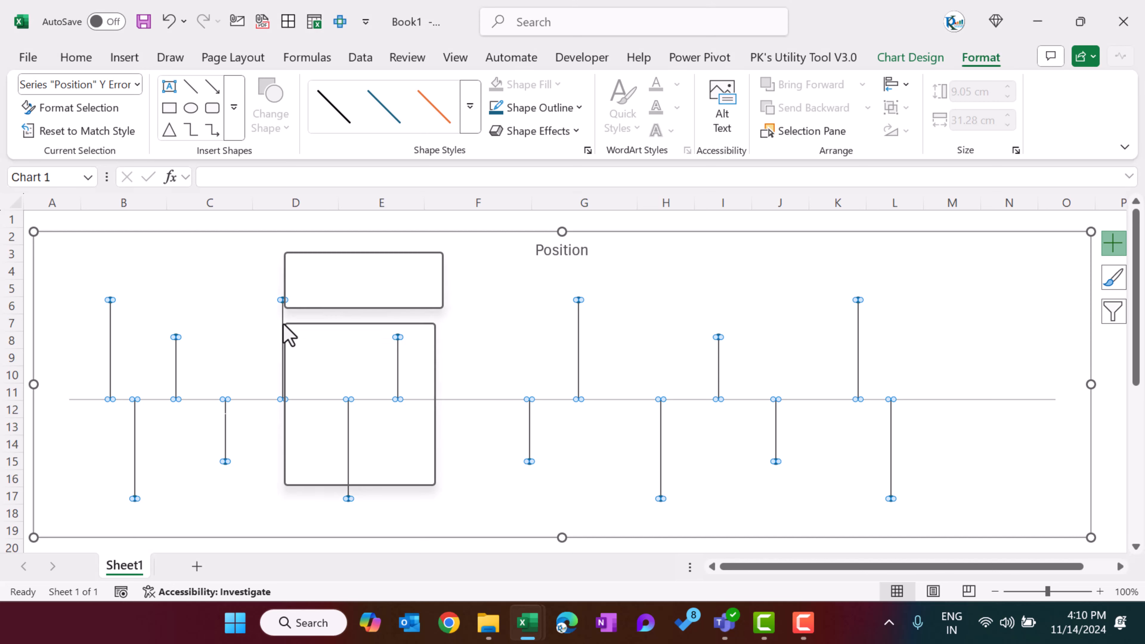
pyautogui.click(384, 482)
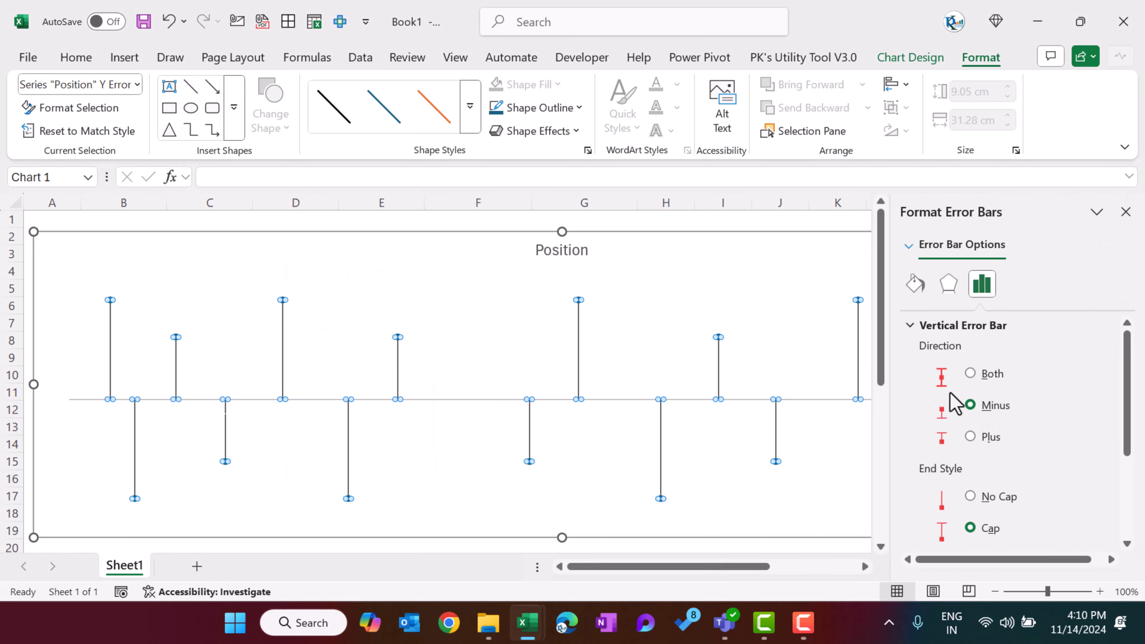
pyautogui.scroll(-5, 1010, 402)
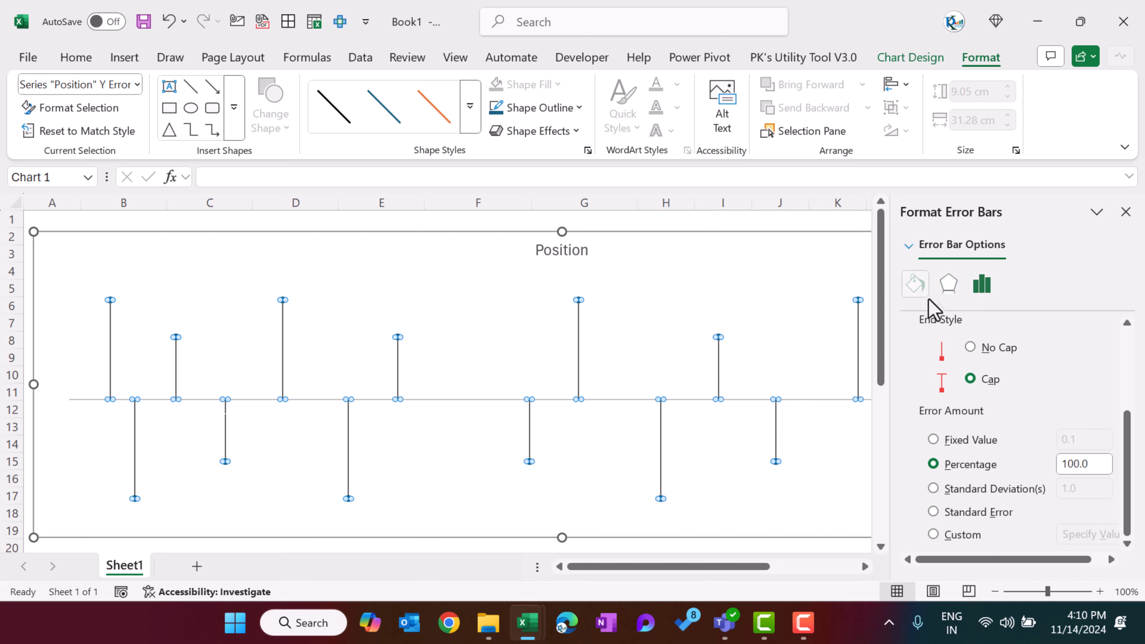
pyautogui.click(915, 284)
pyautogui.scroll(-1, 1025, 388)
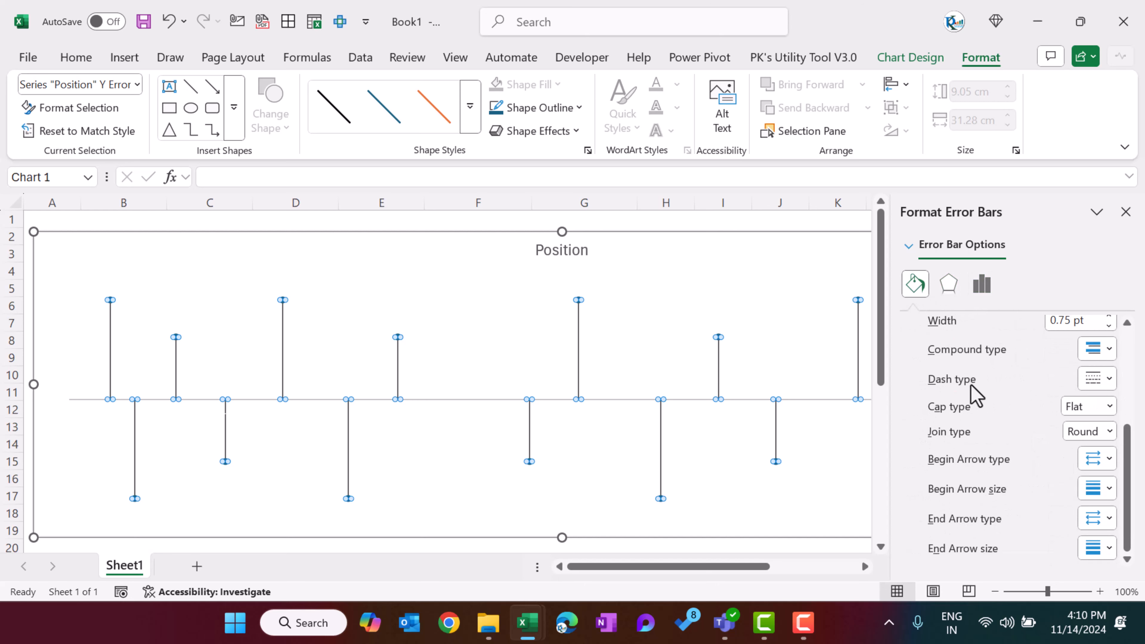
pyautogui.click(1109, 379)
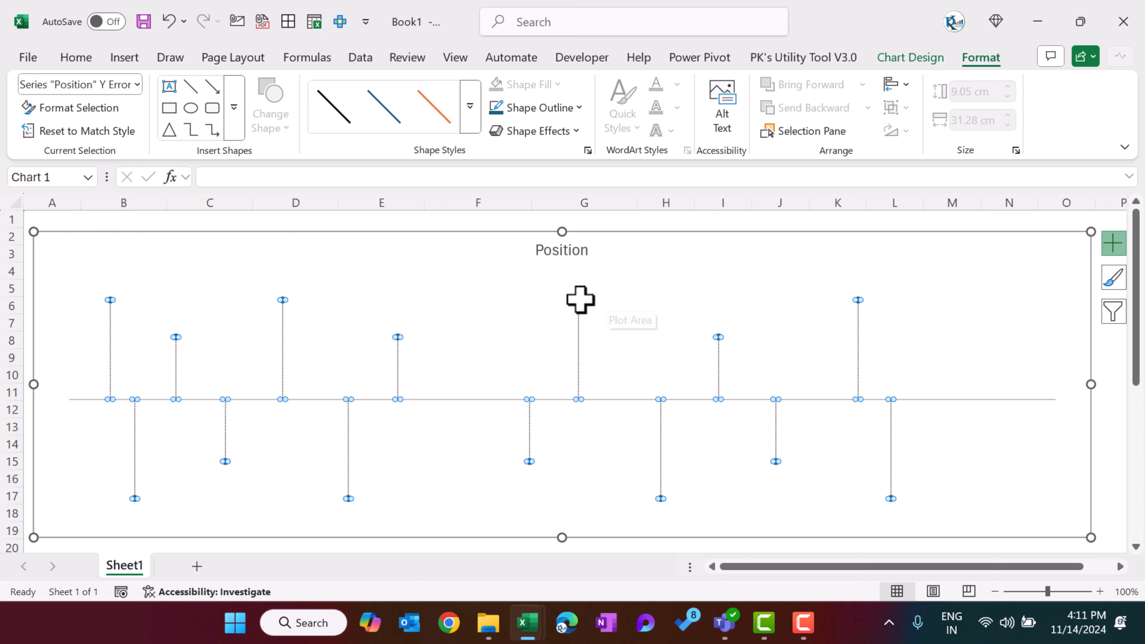
pyautogui.rightClick(580, 300)
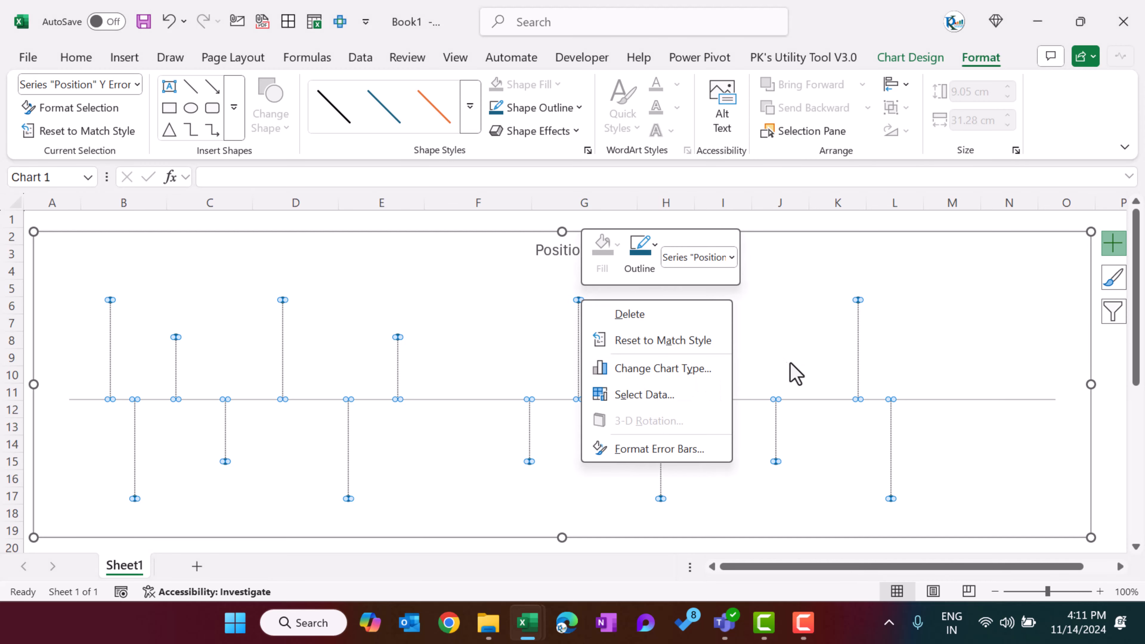
pyautogui.press('Escape')
pyautogui.click(948, 266)
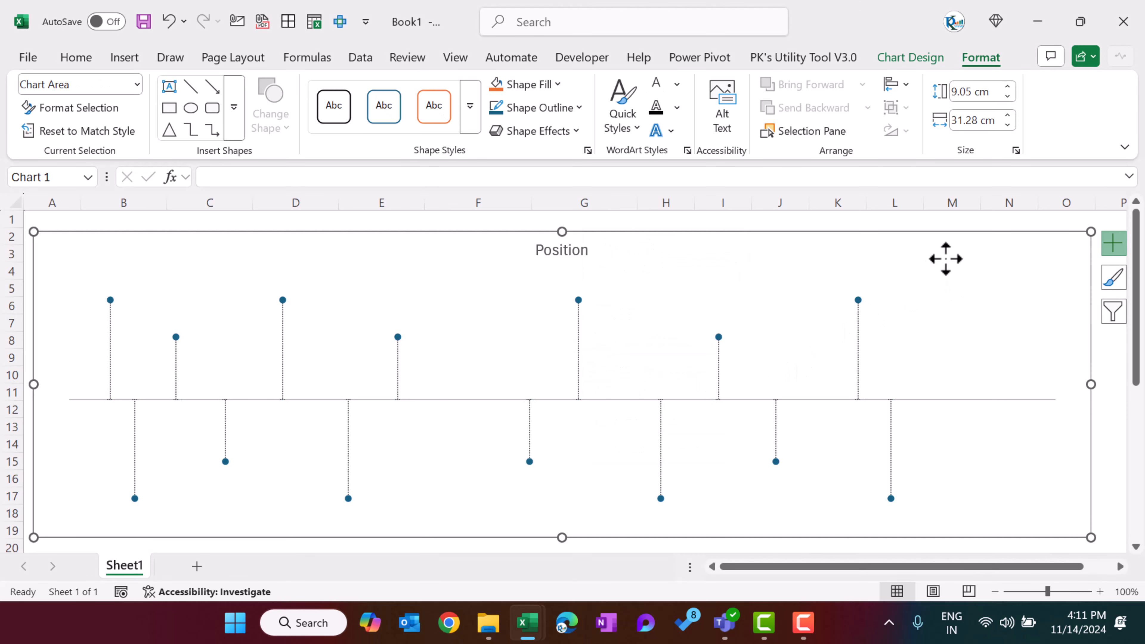
pyautogui.rightClick(944, 261)
# Step: Add data labels to the Position series markers
pyautogui.click(580, 301)
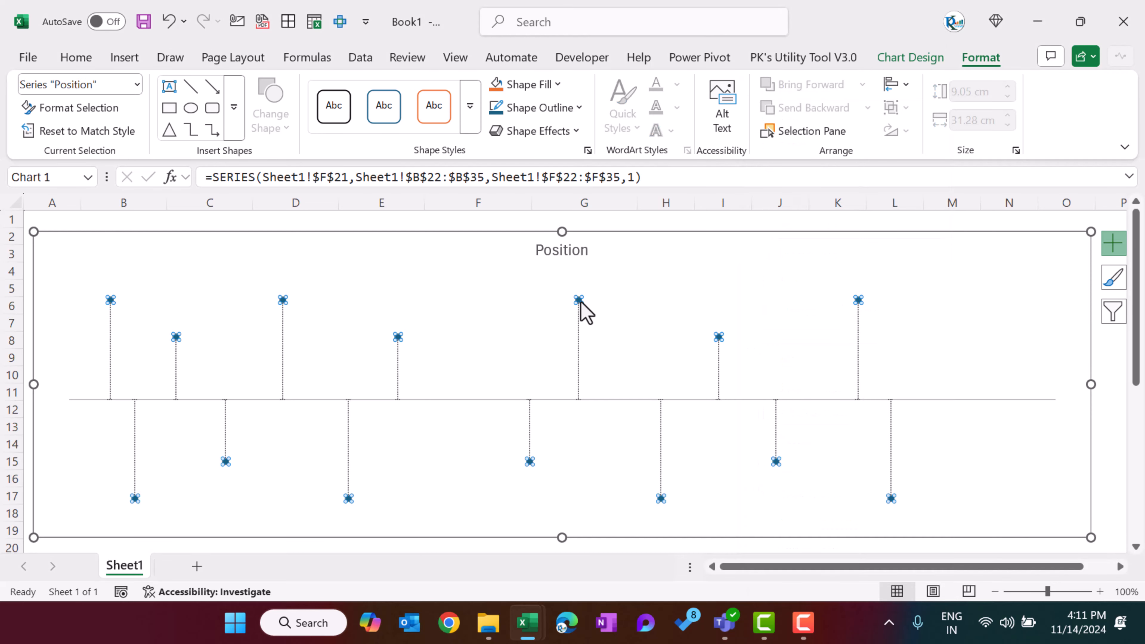
pyautogui.rightClick(580, 302)
pyautogui.click(657, 451)
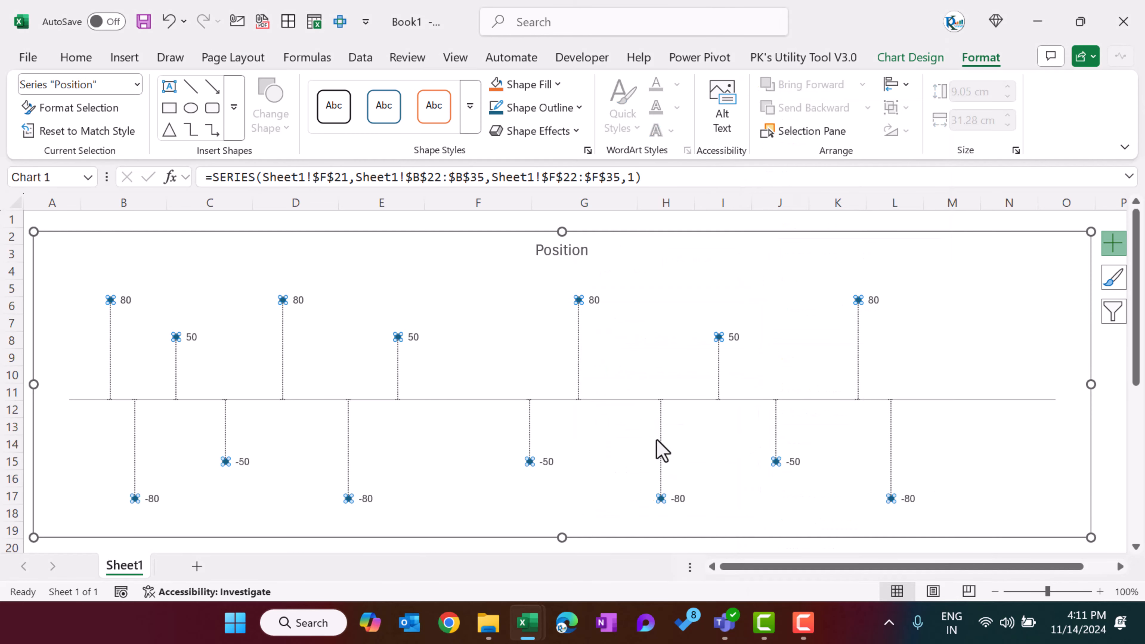
# Step: Set the Position series' data labels to take their values from the Data Lable column, cells G22:G35
pyautogui.rightClick(595, 302)
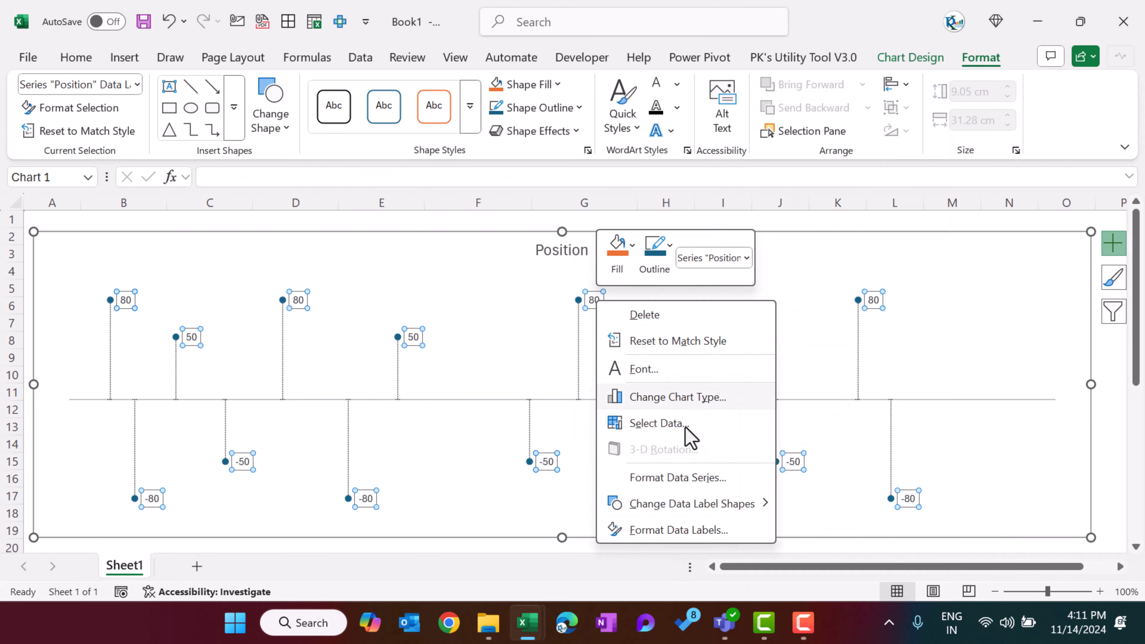
pyautogui.click(670, 534)
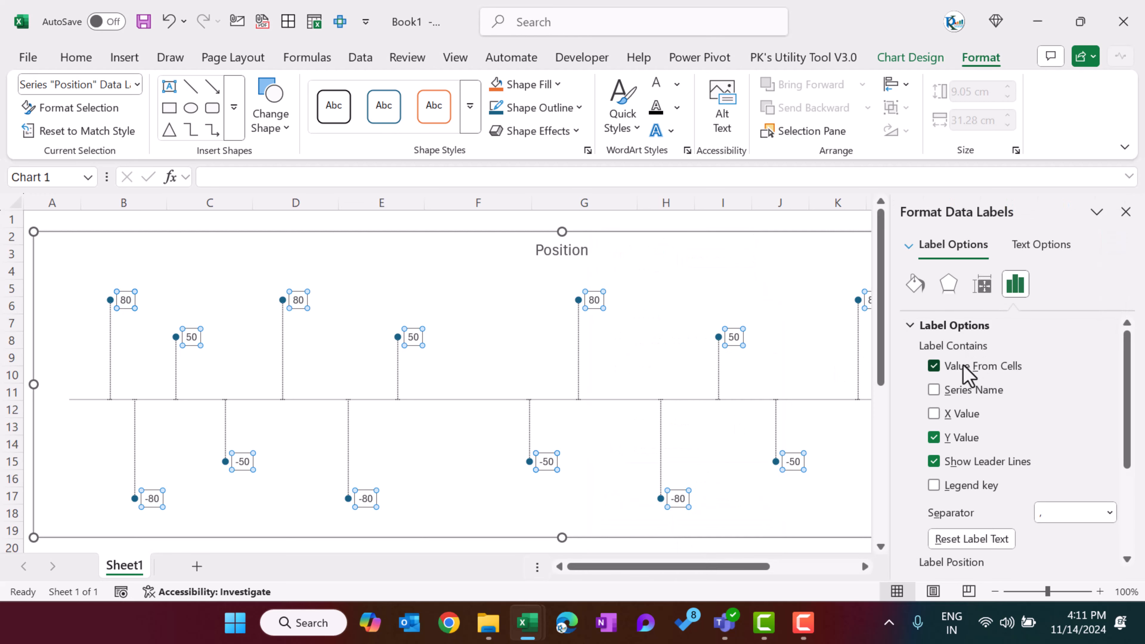
pyautogui.scroll(-4, 584, 397)
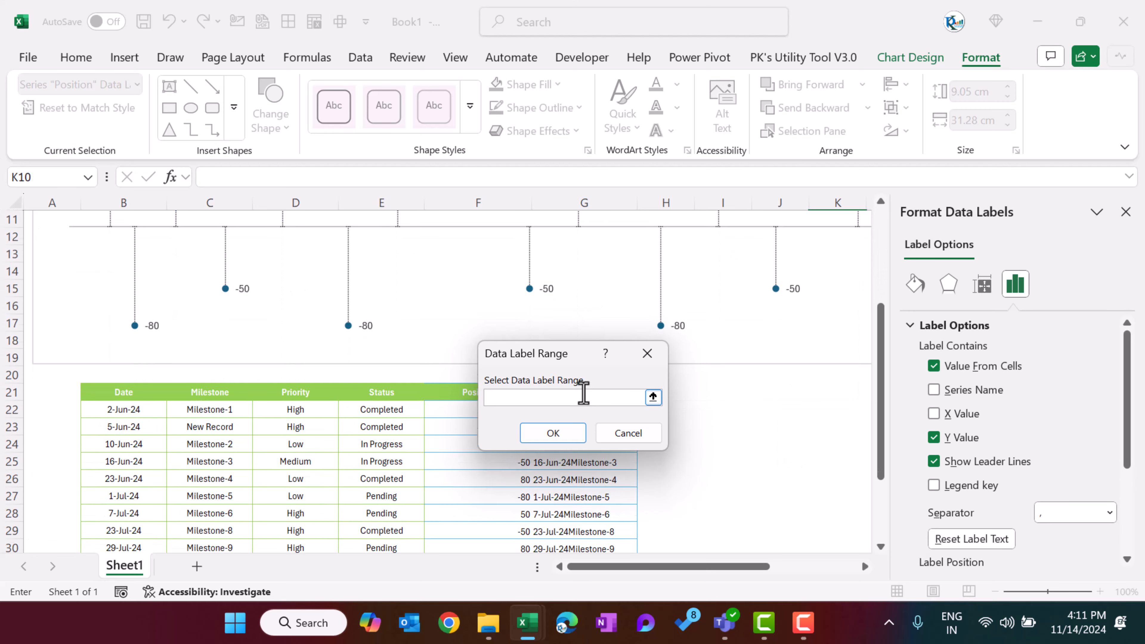
pyautogui.moveTo(580, 358); pyautogui.dragTo(778, 355)
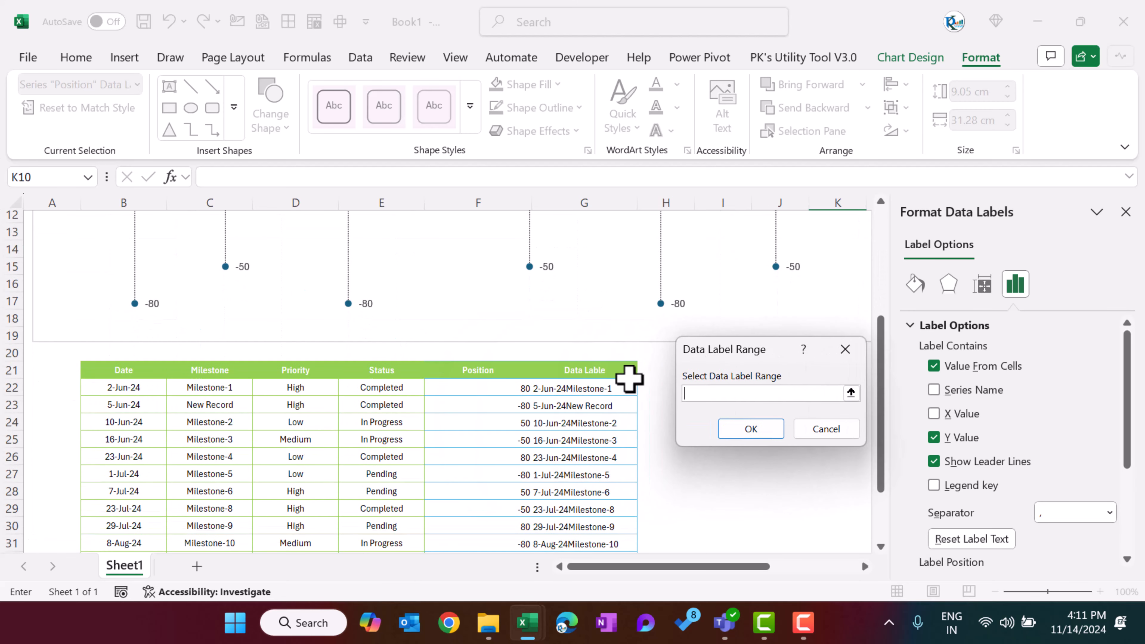
pyautogui.moveTo(604, 387); pyautogui.dragTo(596, 512)
pyautogui.click(768, 424)
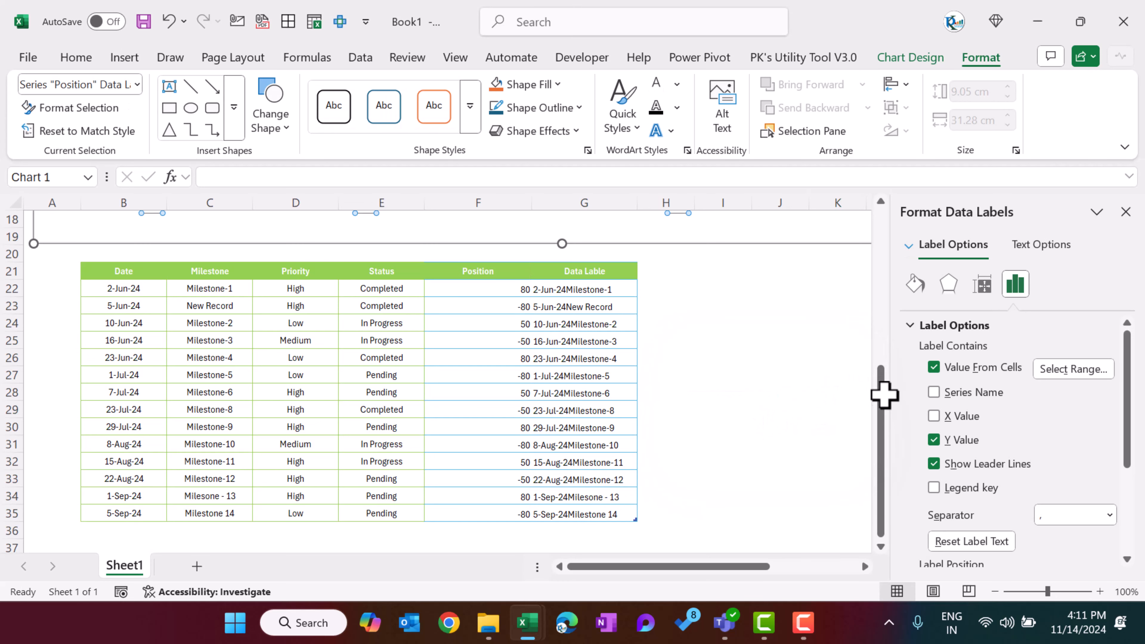
# Step: Turn off the Y Value and leader lines in the timeline data labels and return to the worksheet
pyautogui.click(934, 440)
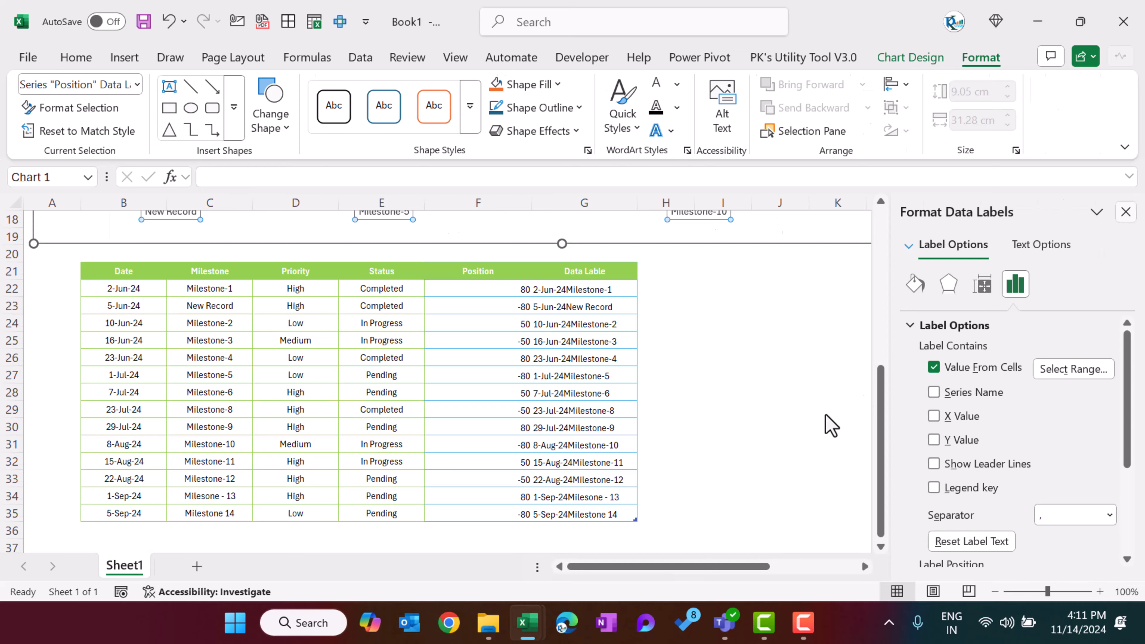
pyautogui.click(826, 378)
pyautogui.scroll(6, 790, 440)
pyautogui.click(446, 345)
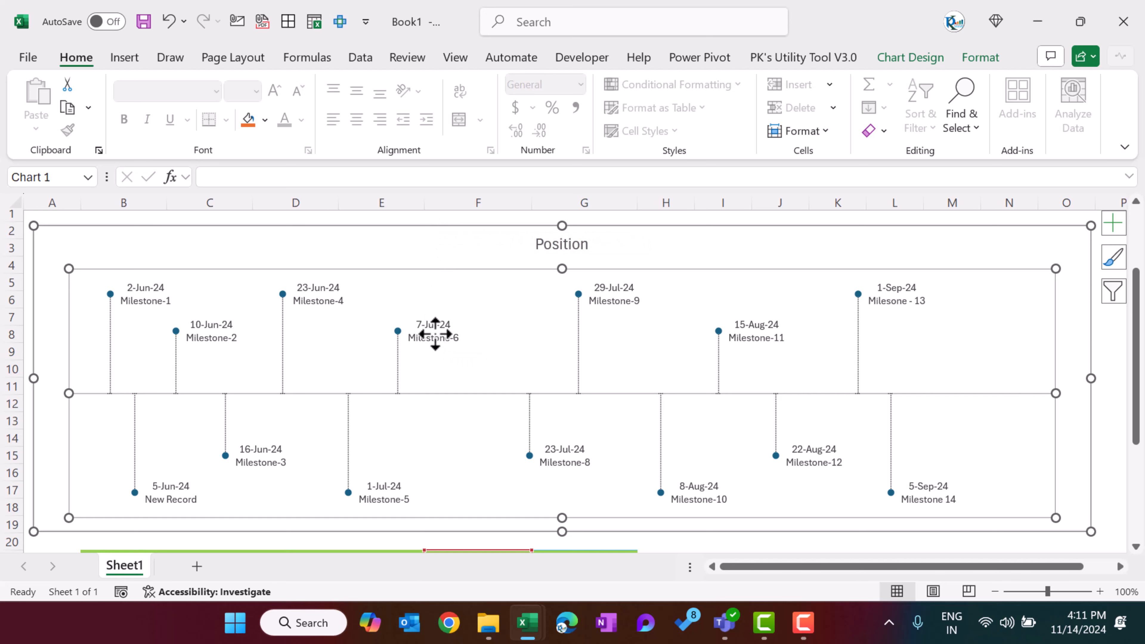
pyautogui.scroll(-2, 700, 487)
pyautogui.click(707, 503)
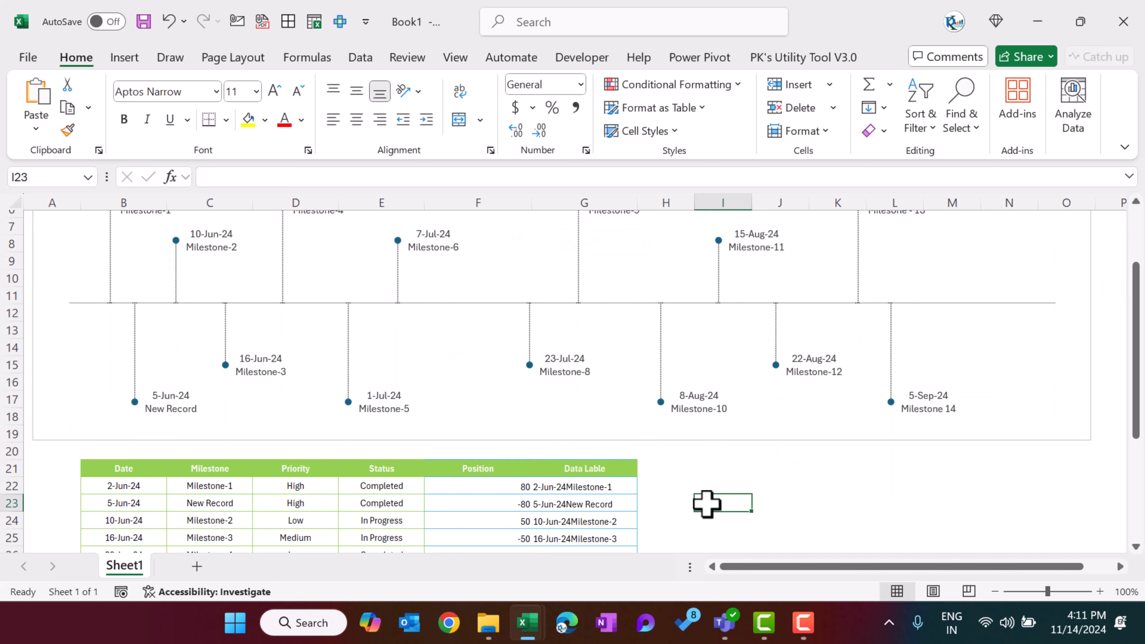
# Step: Create a PivotTable from the whole milestone table, including its headers, on a new worksheet
pyautogui.scroll(-2, 632, 467)
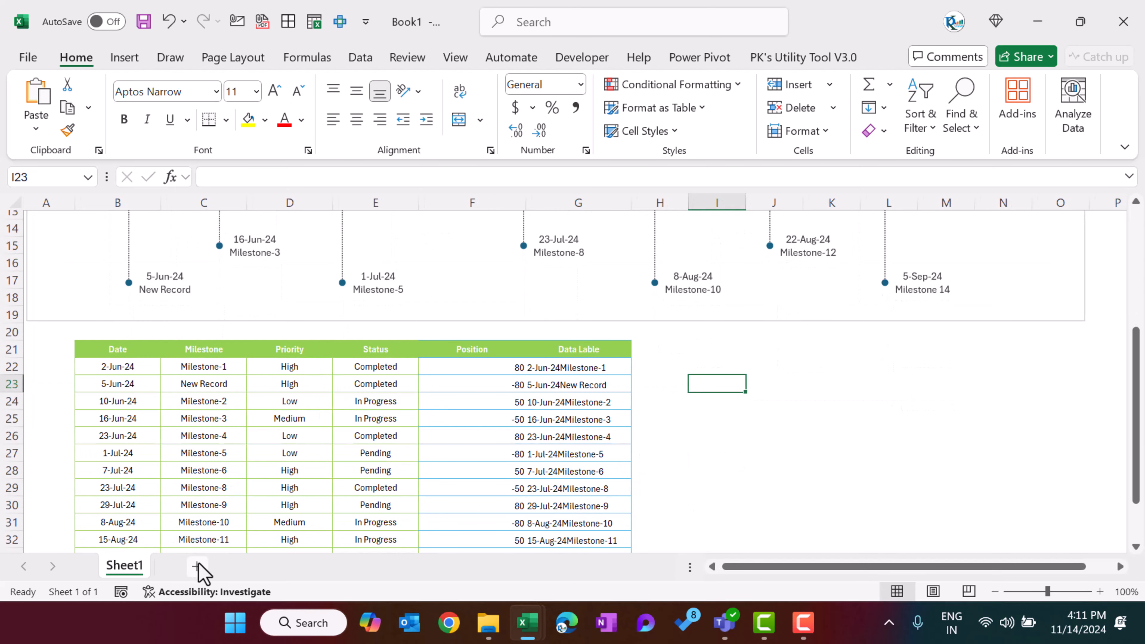
pyautogui.click(135, 351)
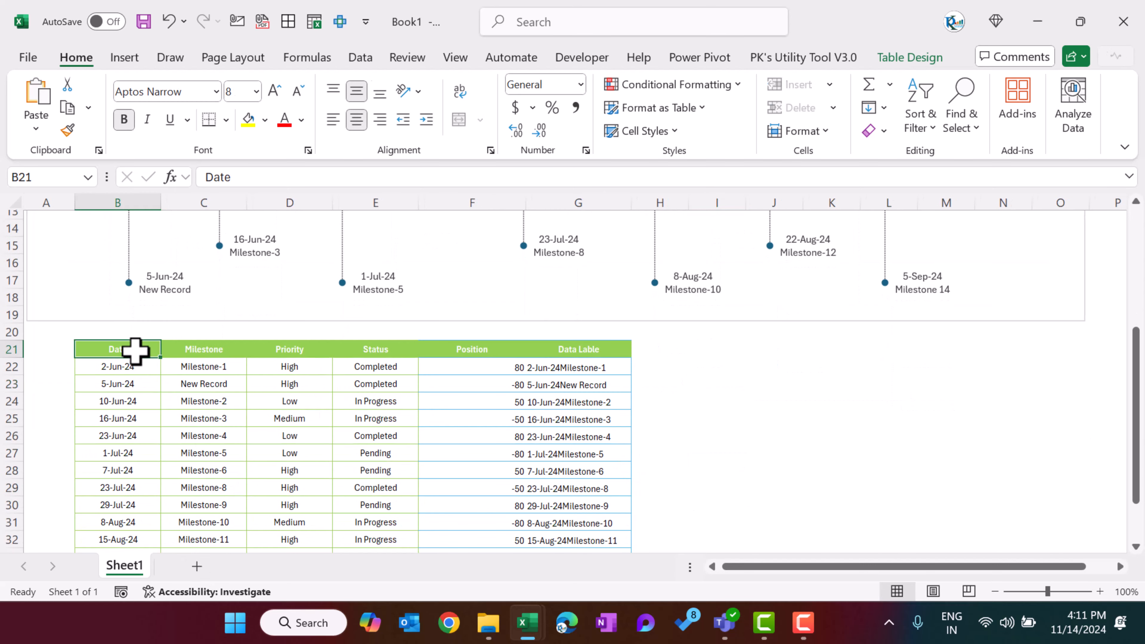
pyautogui.hotkey('ctrl', 'shift', 'End')
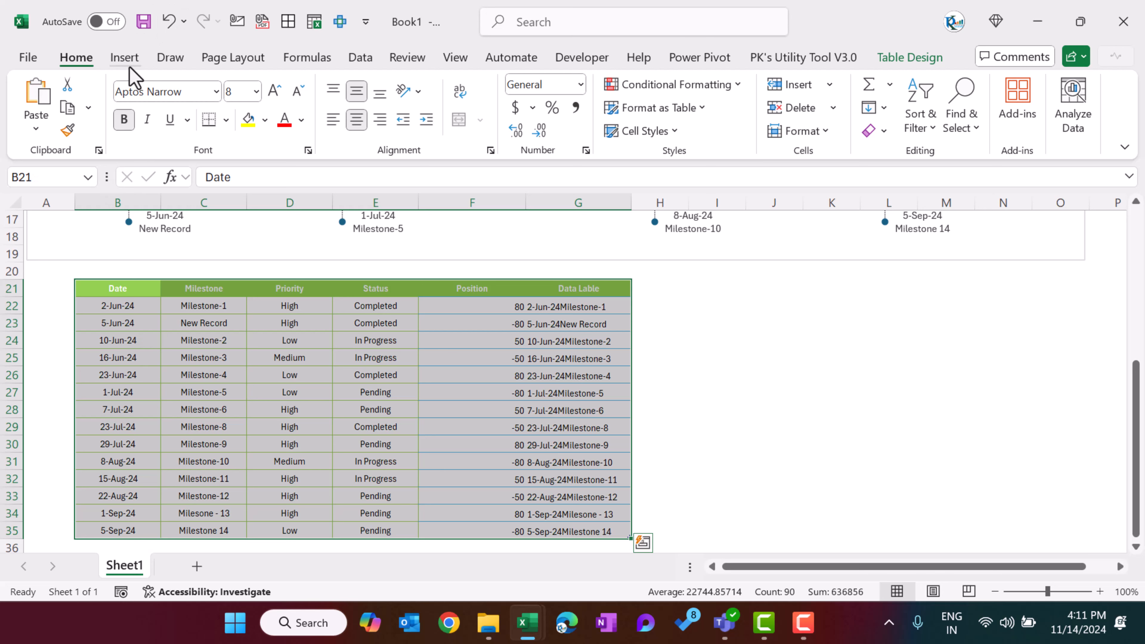
pyautogui.click(128, 63)
pyautogui.click(43, 104)
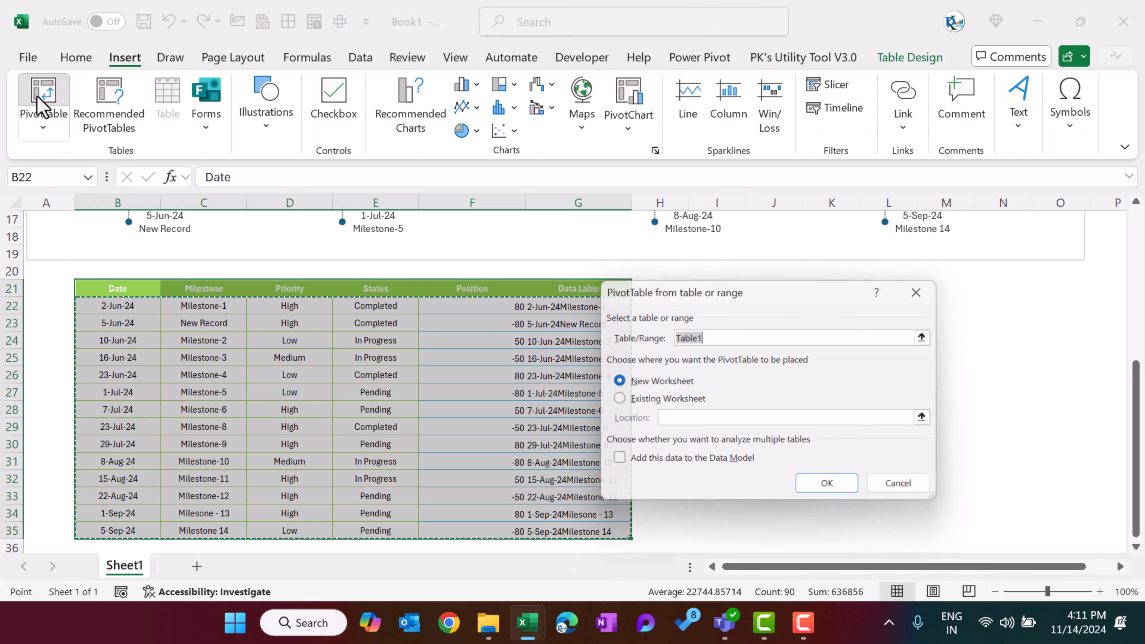
pyautogui.click(823, 491)
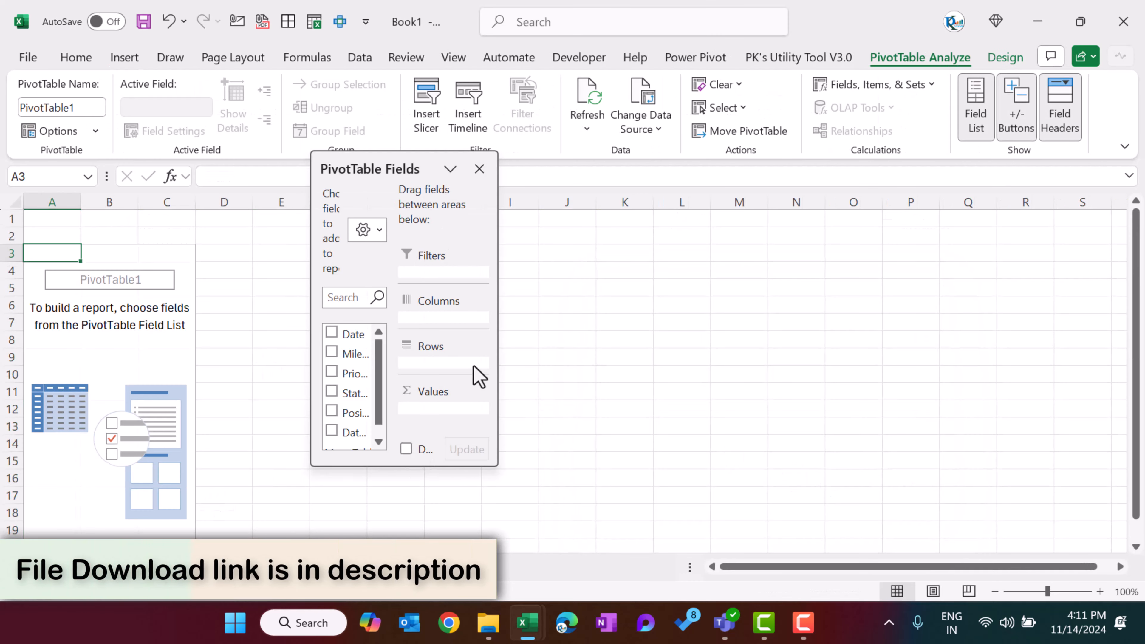
# Step: Add Status to the PivotTable's rows and to its values as a count, and close the field list
pyautogui.moveTo(498, 461); pyautogui.dragTo(770, 508)
pyautogui.click(332, 328)
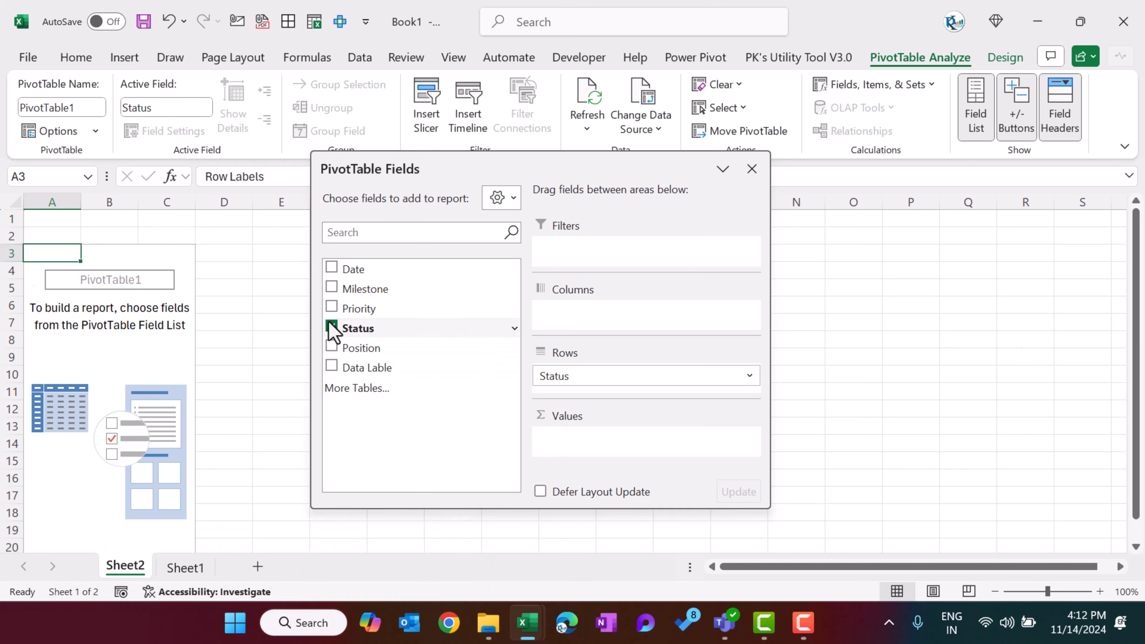
pyautogui.moveTo(354, 330); pyautogui.dragTo(611, 447)
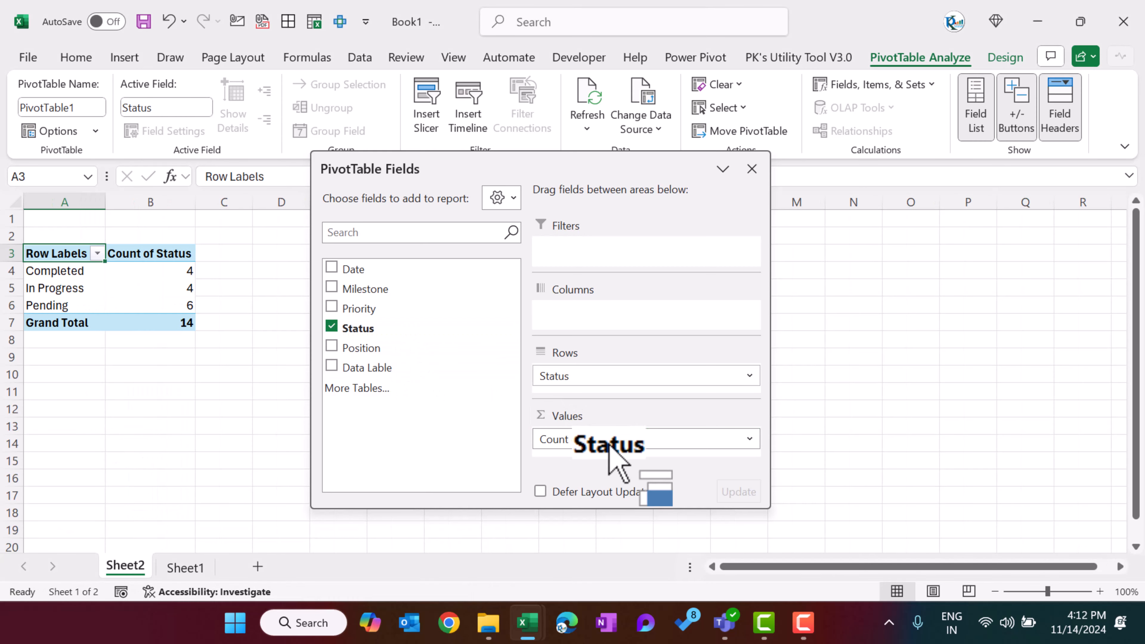
pyautogui.click(753, 170)
# Step: Rename the PivotTable worksheet as Support
pyautogui.doubleClick(134, 566)
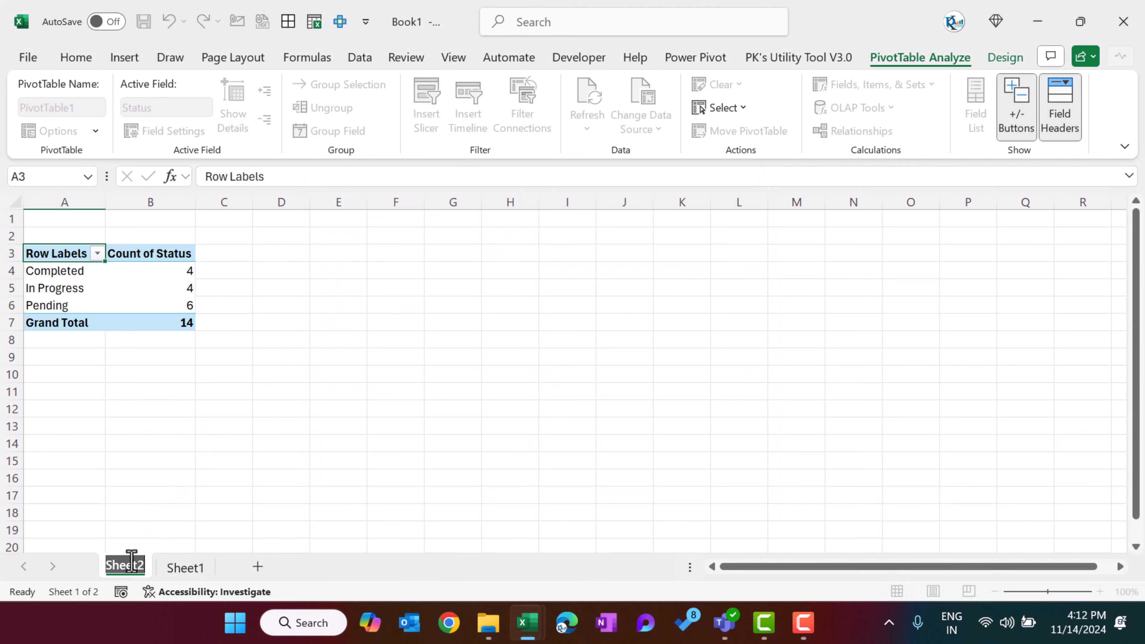
pyautogui.write('Support')
pyautogui.press('Return')
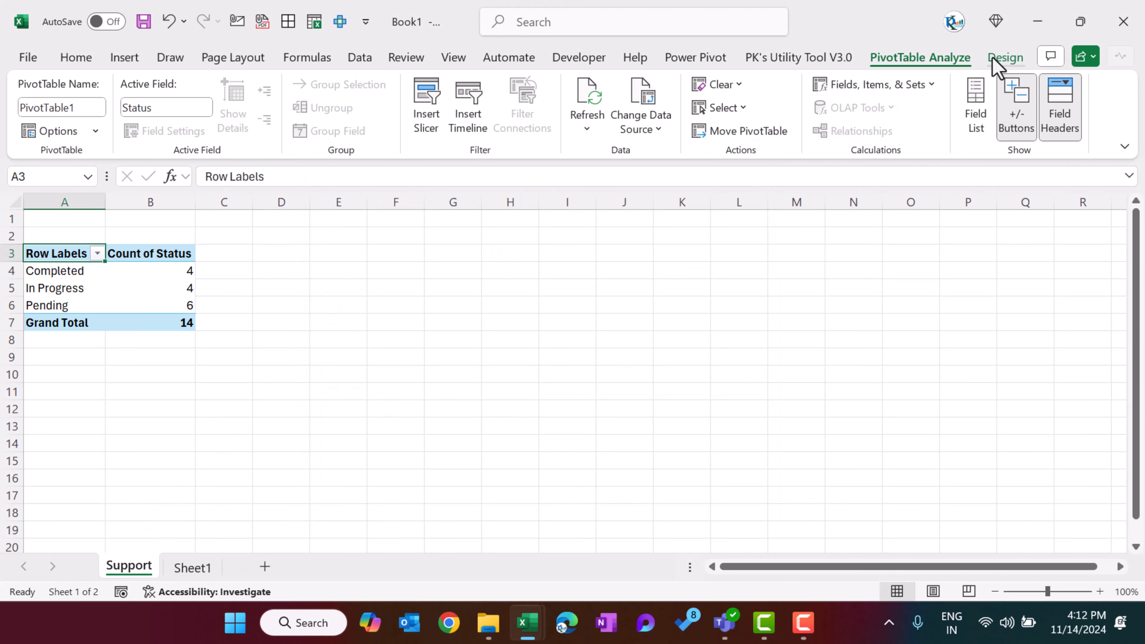
# Step: Turn off the PivotTable's grand totals and apply a PivotTable style with a dark purple header
pyautogui.click(1006, 57)
pyautogui.click(163, 133)
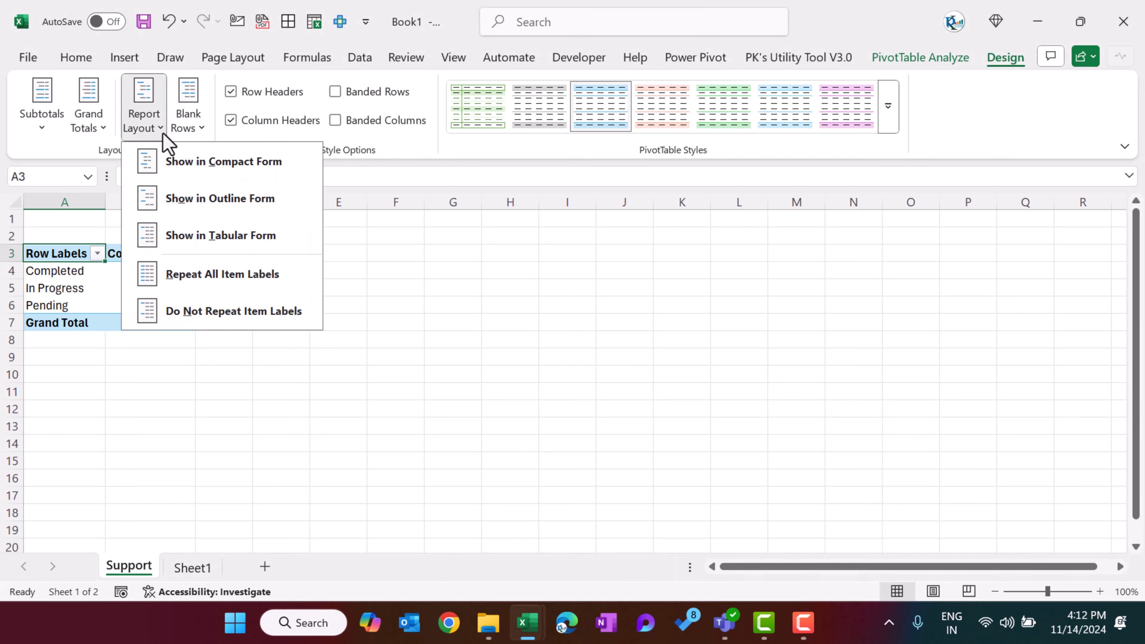
pyautogui.click(110, 129)
pyautogui.click(134, 158)
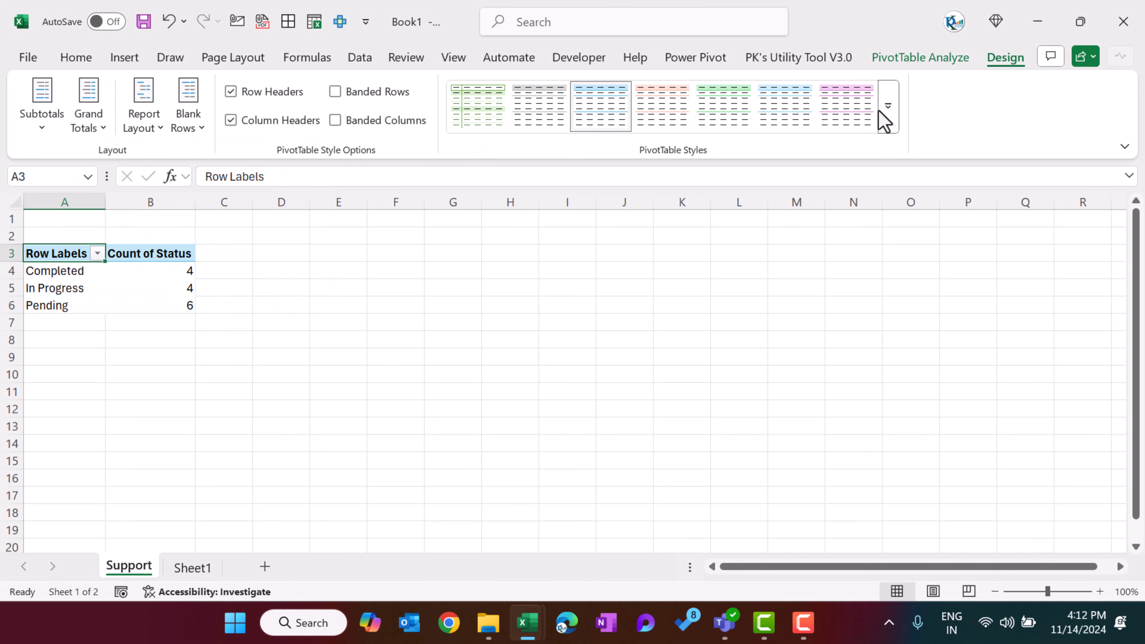
pyautogui.click(885, 122)
pyautogui.click(773, 406)
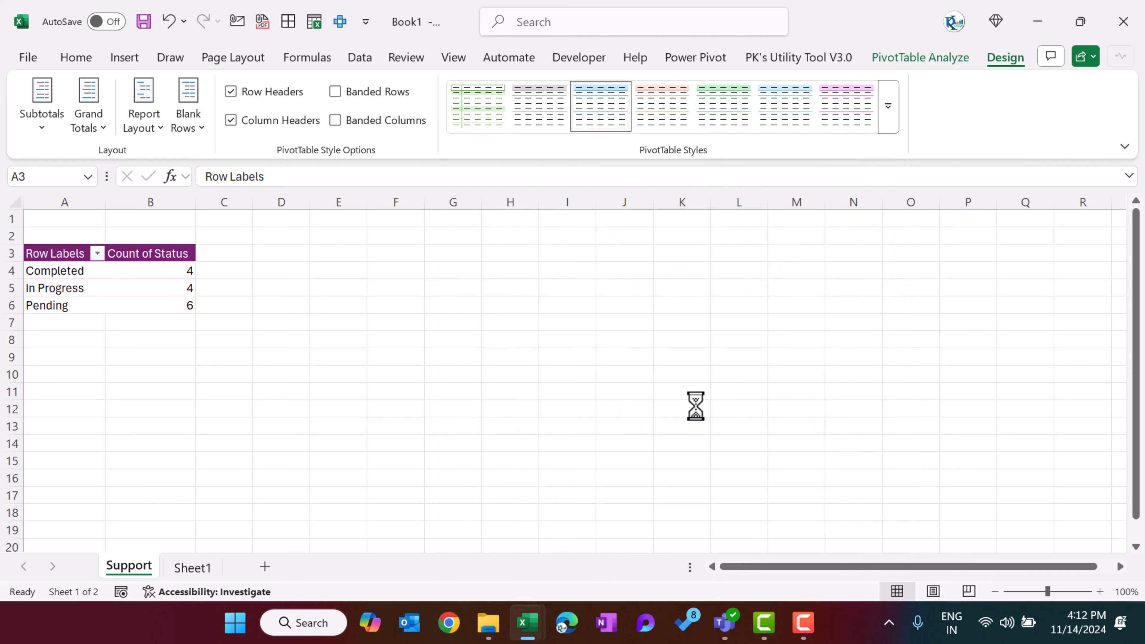
# Step: Hide the gridlines on the Support sheet
pyautogui.click(435, 360)
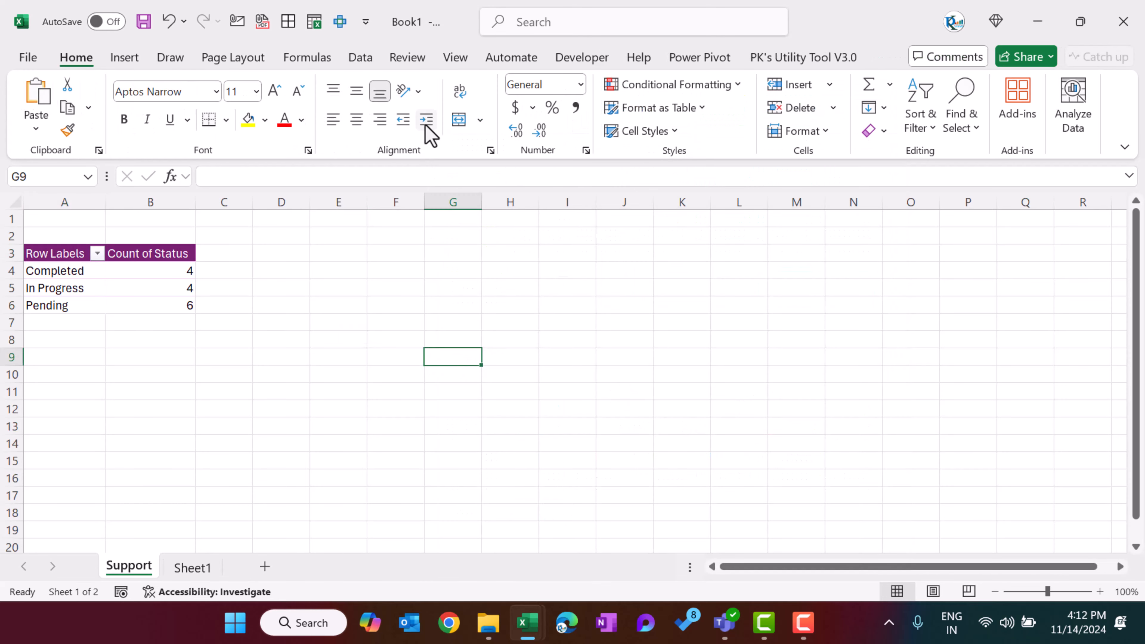
pyautogui.click(454, 57)
pyautogui.click(398, 108)
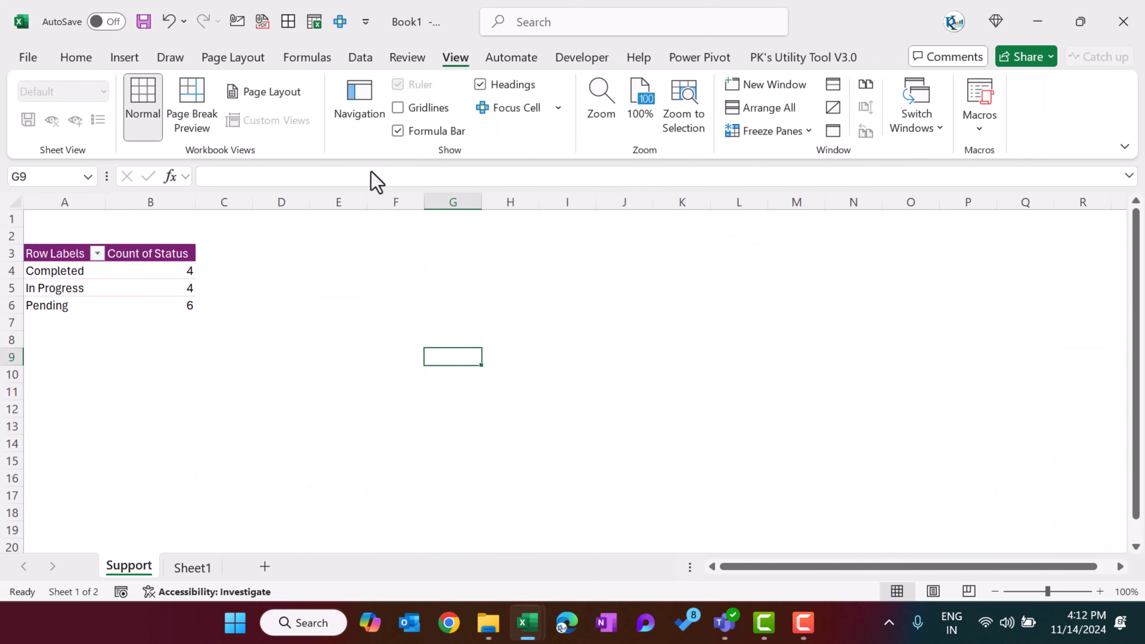
# Step: Copy the whole Status PivotTable and paste the copy at cell E3
pyautogui.click(181, 271)
pyautogui.hotkey('ctrl', 'a')
pyautogui.hotkey('ctrl', 'c')
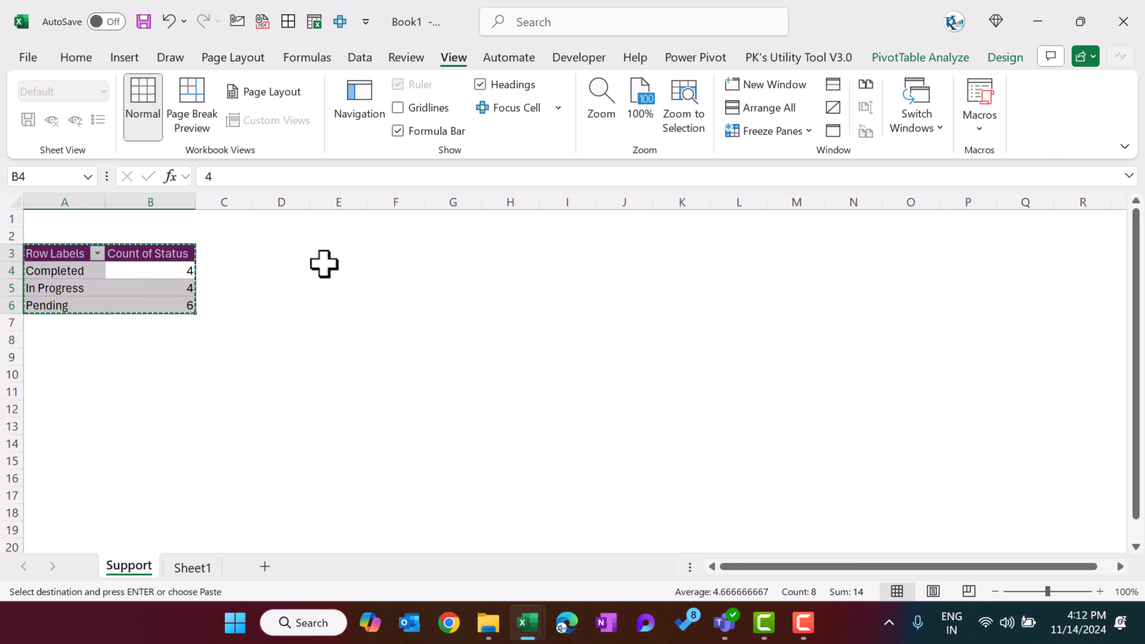
pyautogui.click(338, 252)
pyautogui.hotkey('ctrl', 'v')
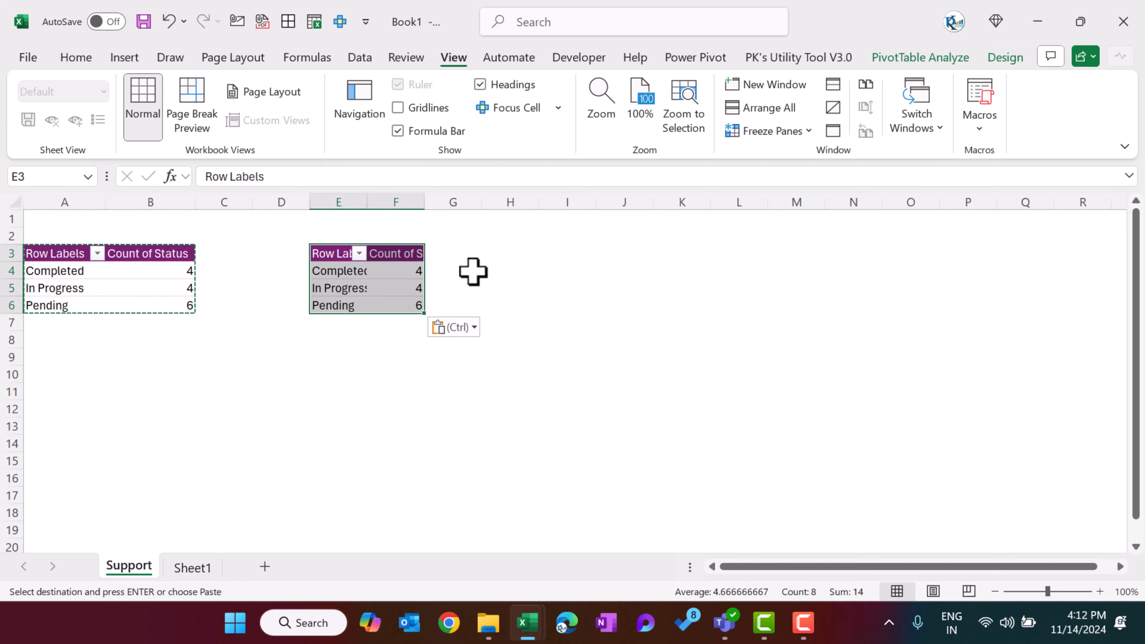
# Step: Replace Status with Priority in the rows of the copied PivotTable and close its field list
pyautogui.rightClick(405, 281)
pyautogui.click(476, 460)
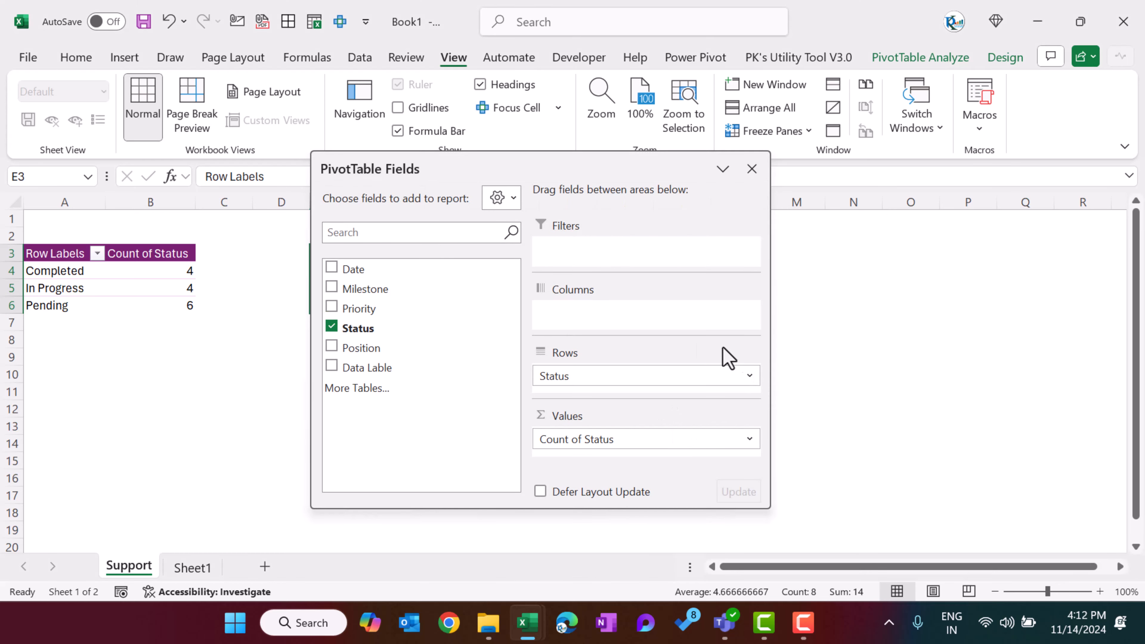
pyautogui.moveTo(375, 313); pyautogui.dragTo(447, 383)
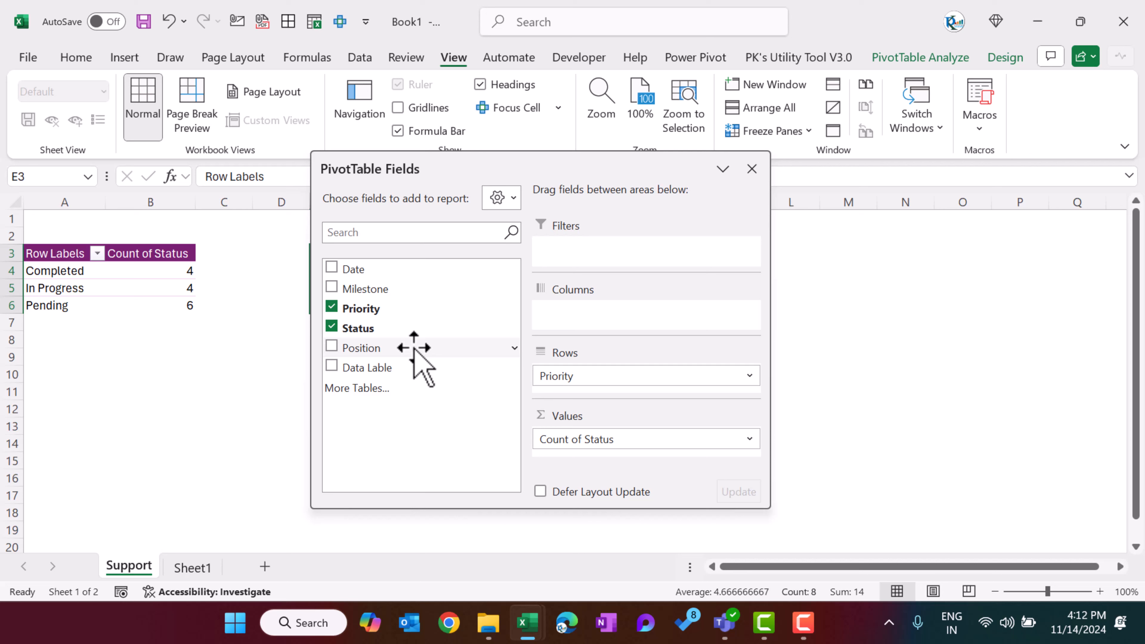
pyautogui.click(751, 170)
pyautogui.click(690, 307)
pyautogui.click(455, 287)
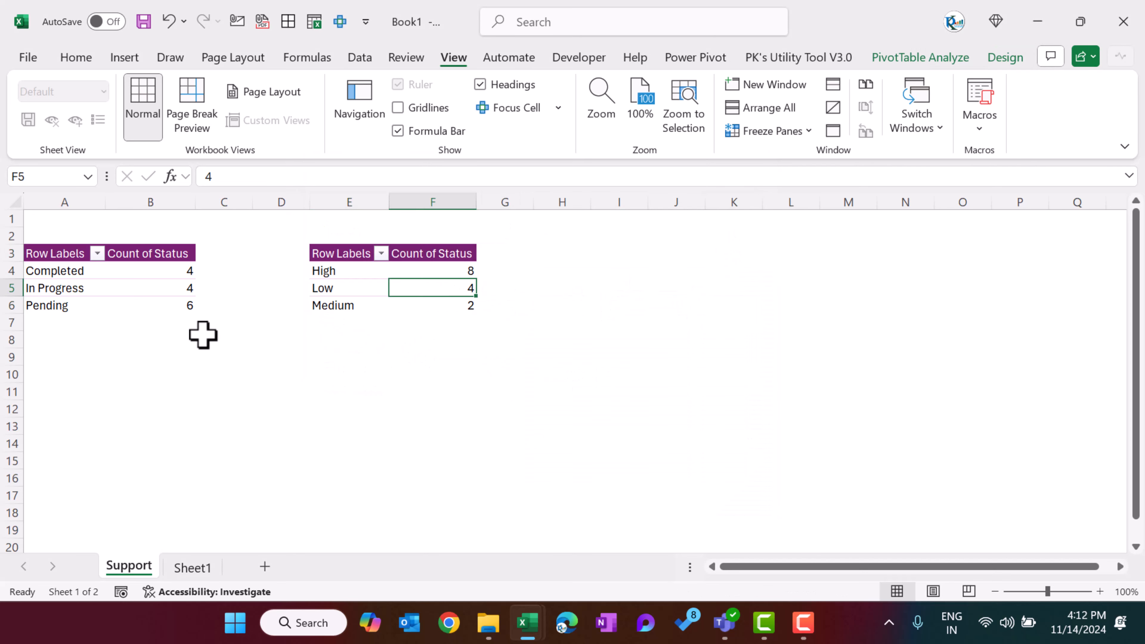
# Step: Insert a 3-D pie chart from the Status PivotTable and apply the bevelled chart style with category labels outside the slices
pyautogui.click(159, 288)
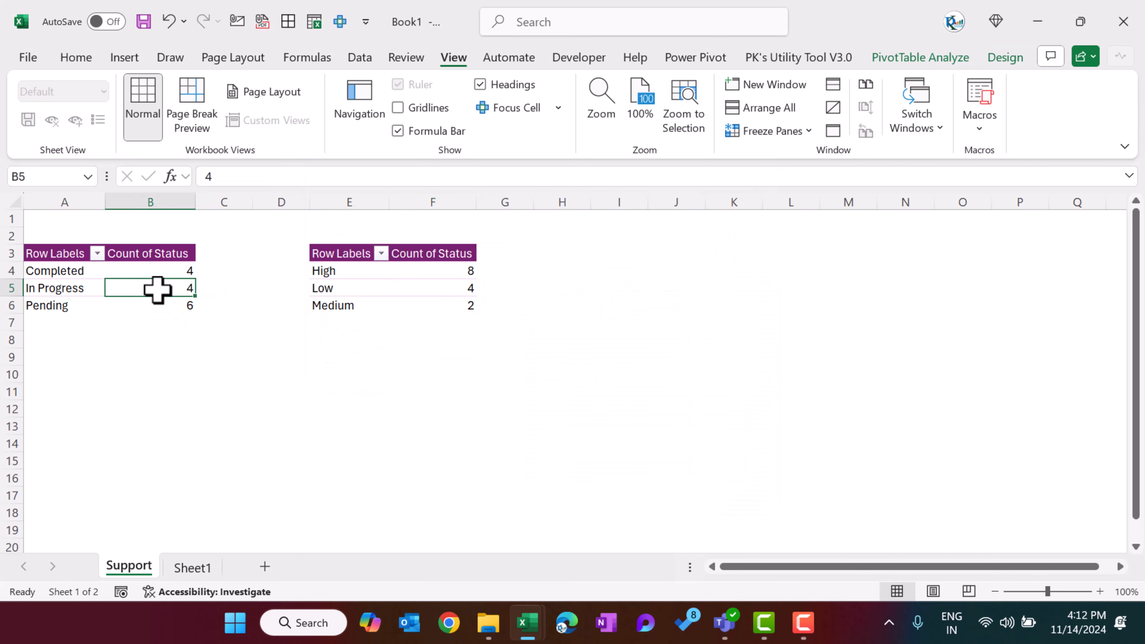
pyautogui.click(126, 59)
pyautogui.click(466, 130)
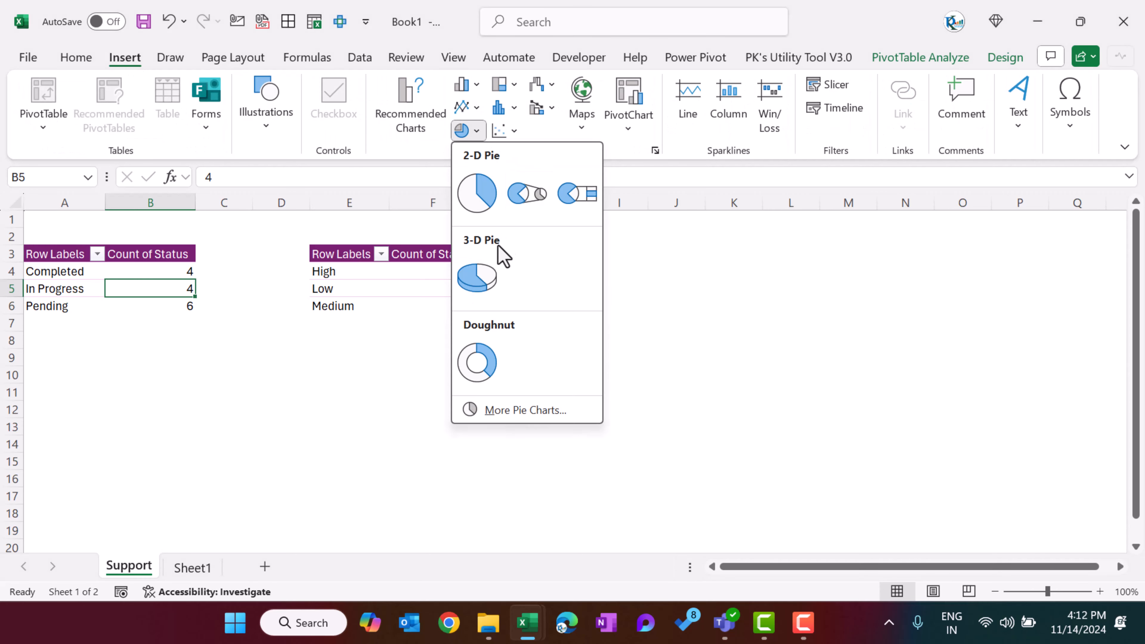
pyautogui.click(479, 276)
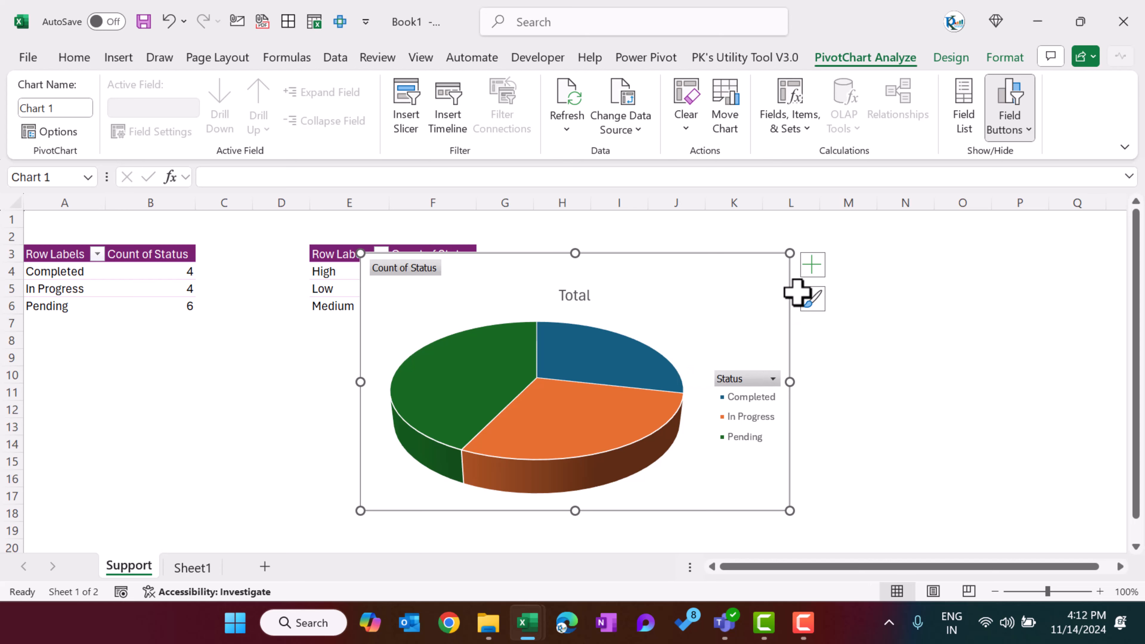
pyautogui.click(951, 57)
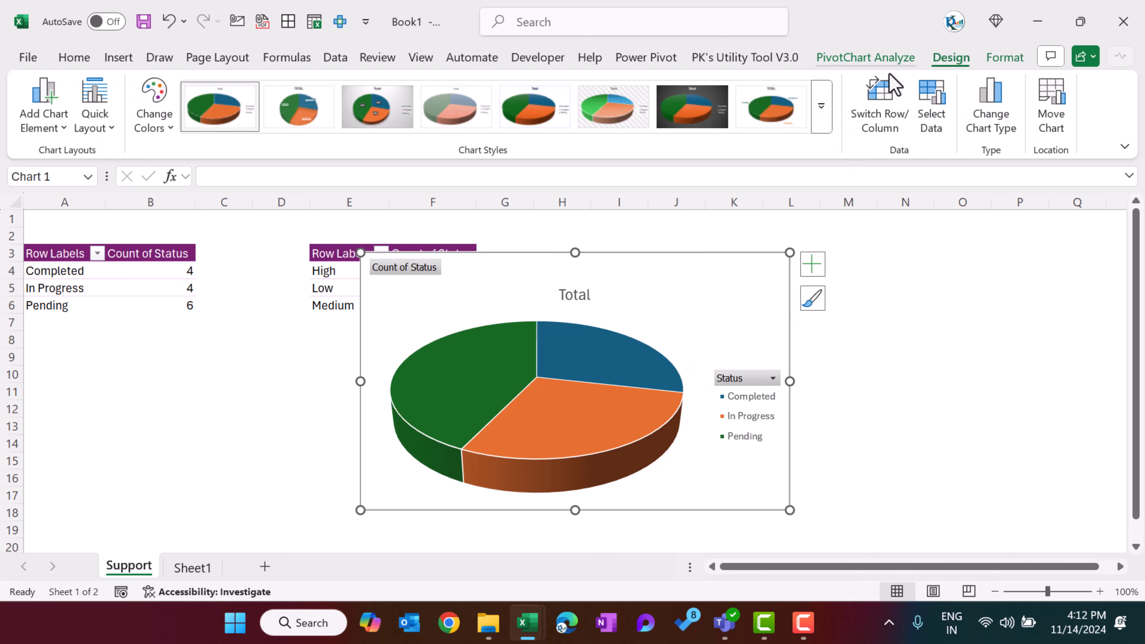
pyautogui.click(772, 108)
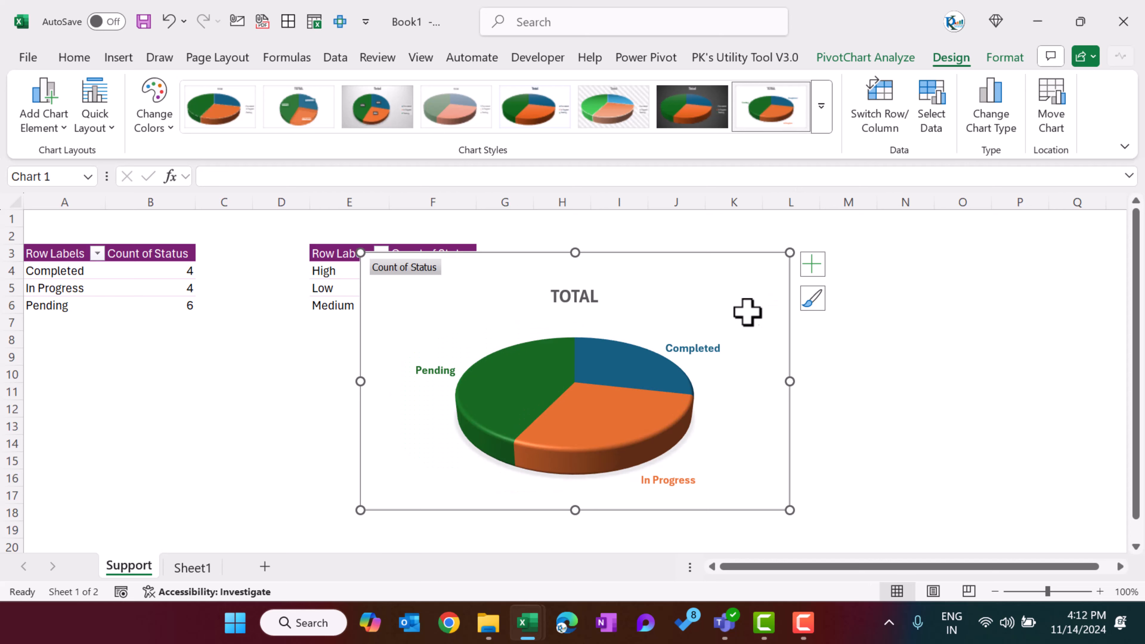
# Step: Add the value beside the category name in the pie chart's data labels and close the formatting options
pyautogui.rightClick(709, 352)
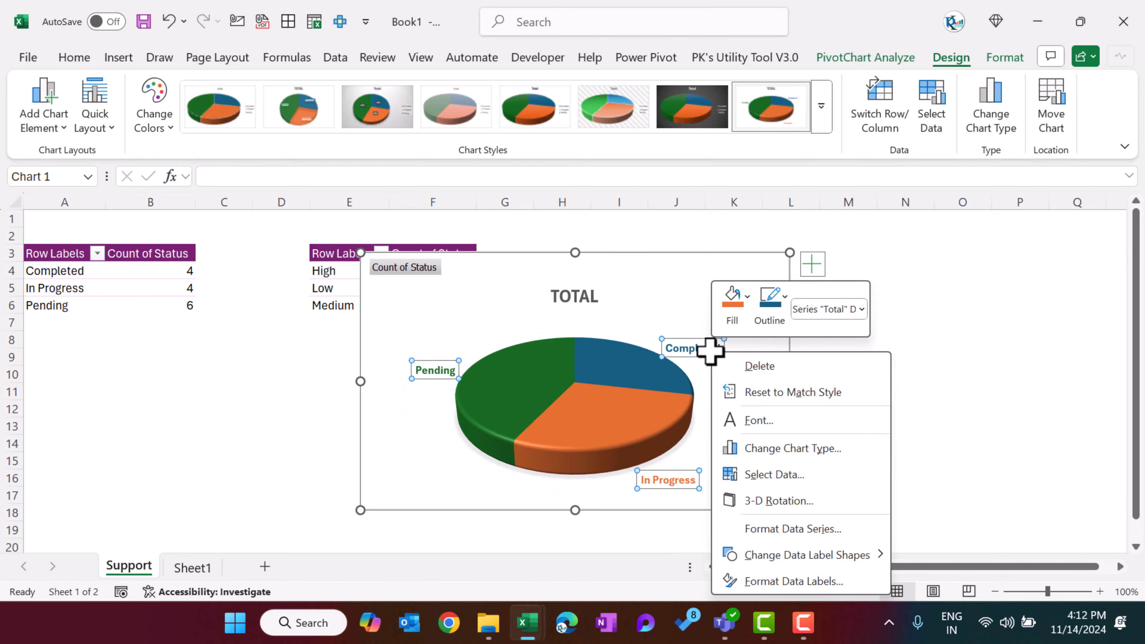
pyautogui.click(802, 581)
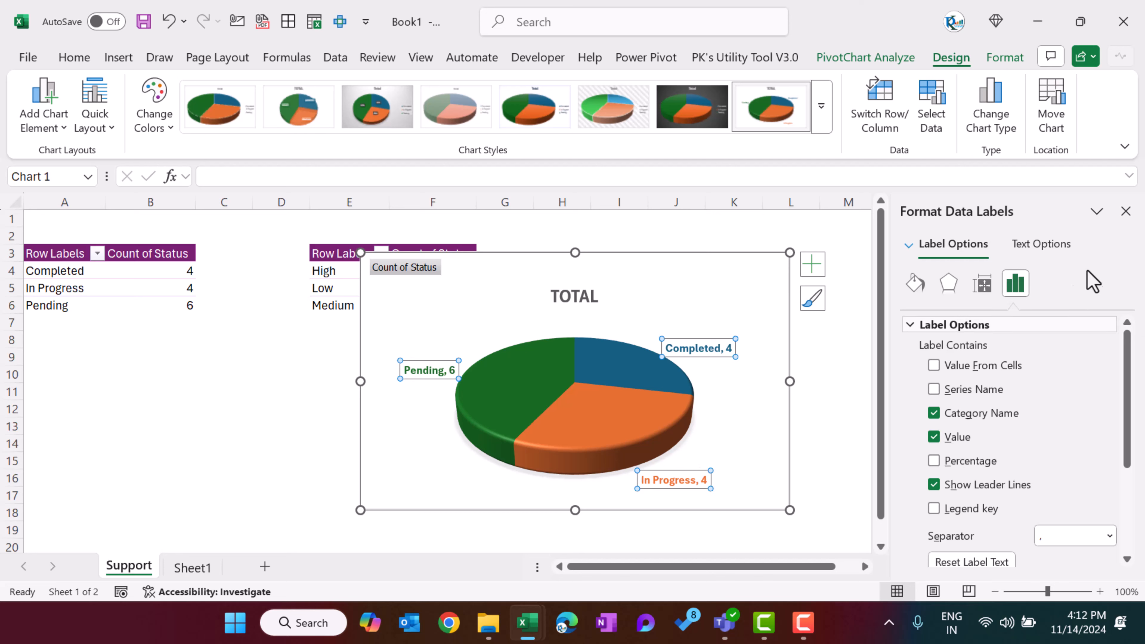
pyautogui.click(1126, 211)
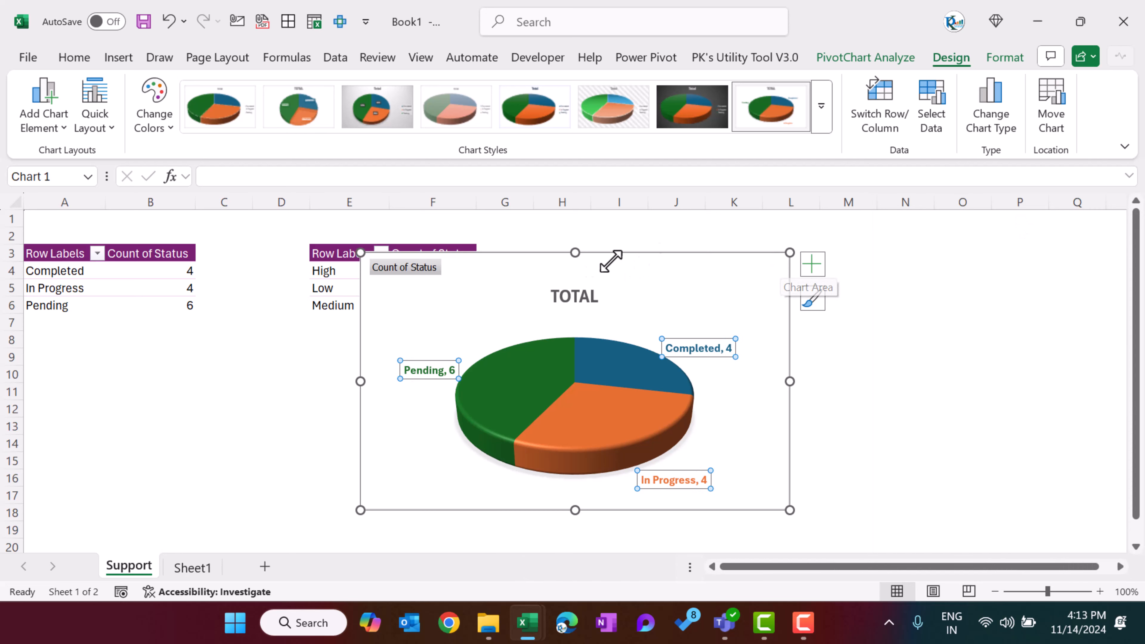
# Step: Hide all field buttons on the Status pie chart and make the chart narrower
pyautogui.click(1005, 58)
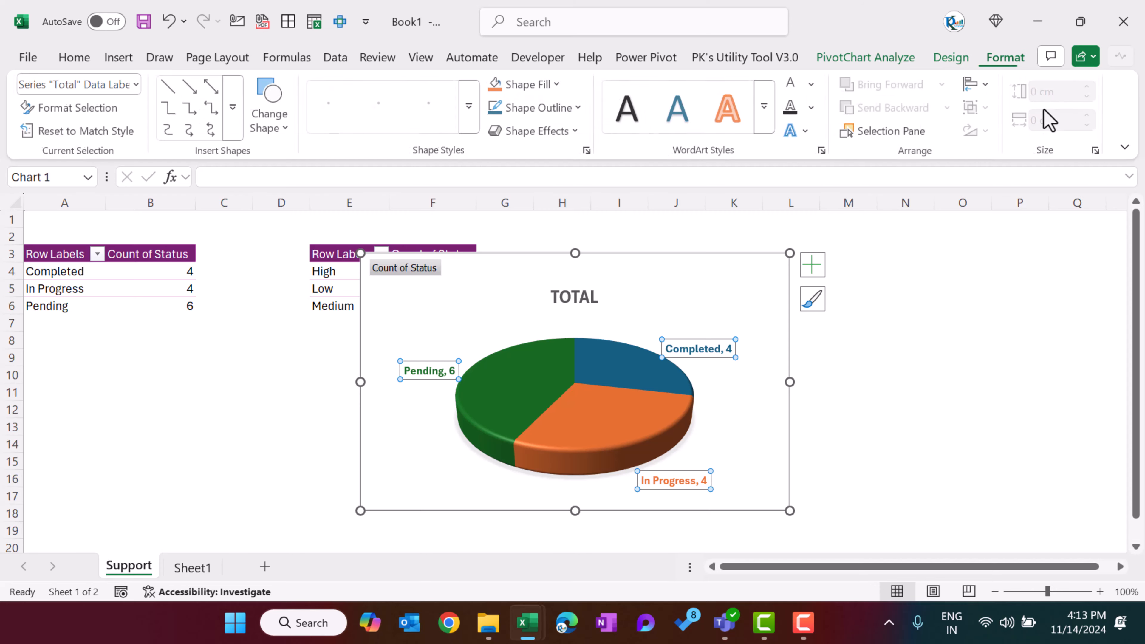
pyautogui.click(939, 63)
pyautogui.click(893, 59)
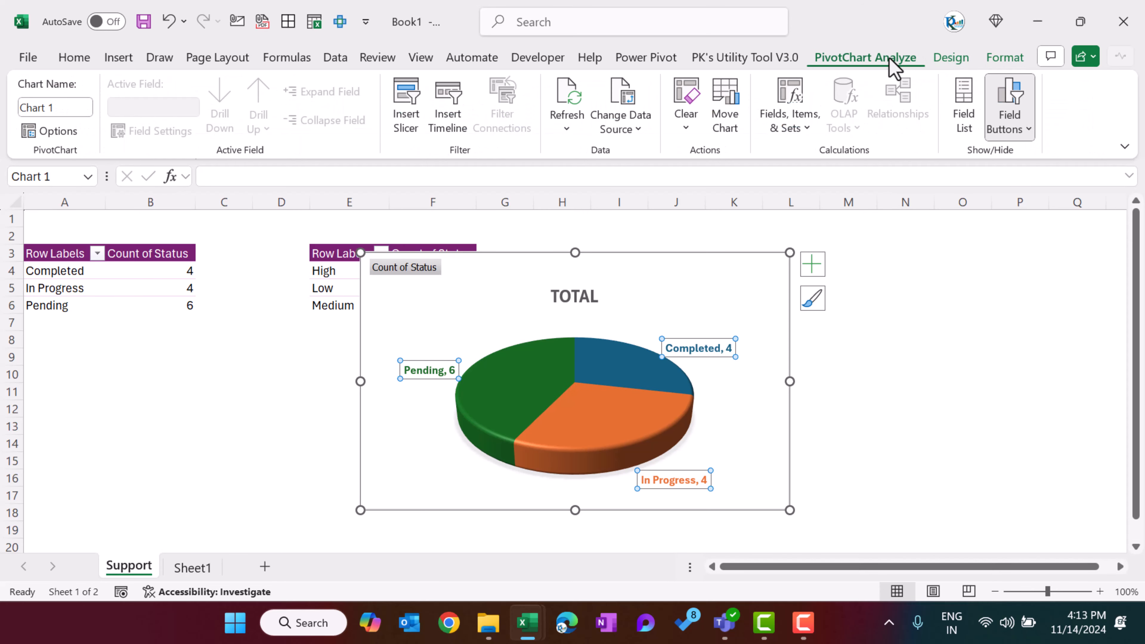
pyautogui.click(1015, 135)
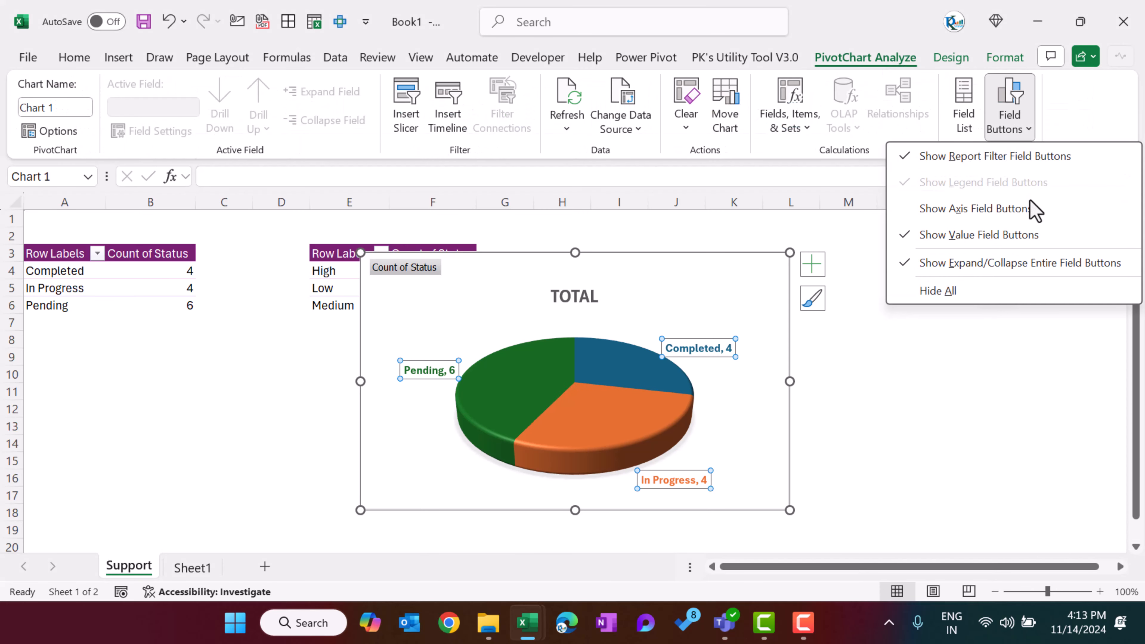
pyautogui.click(990, 289)
pyautogui.click(786, 292)
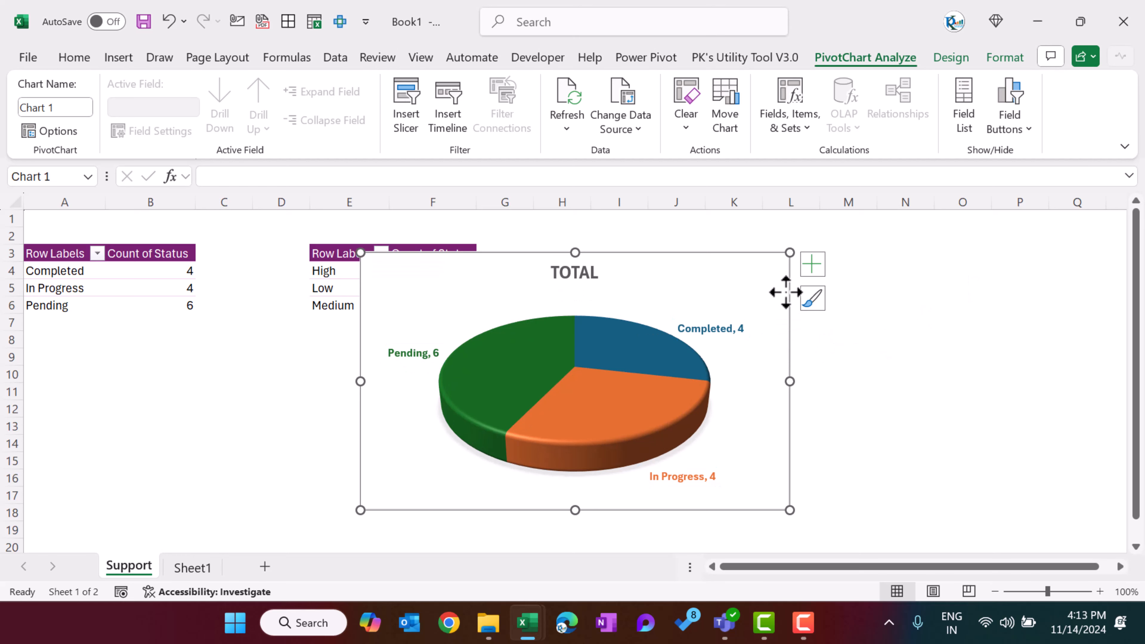
pyautogui.moveTo(789, 380); pyautogui.dragTo(689, 382)
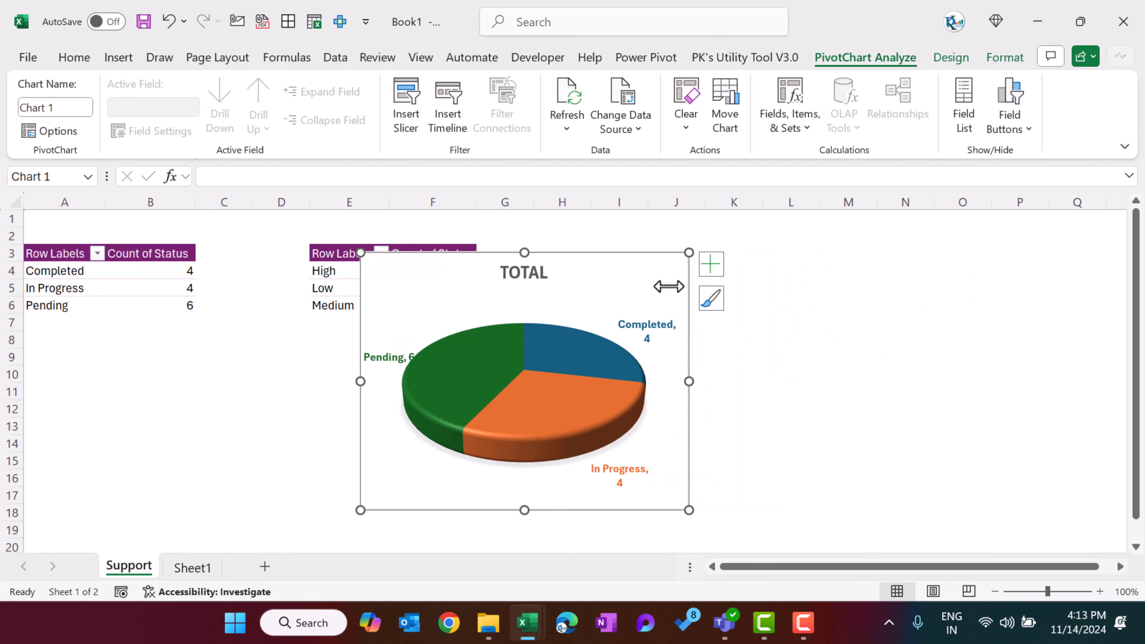
# Step: Cut the Status pie chart, paste it on Sheet1 and place it directly beside the milestone table, starting at row 21
pyautogui.press('Delete')
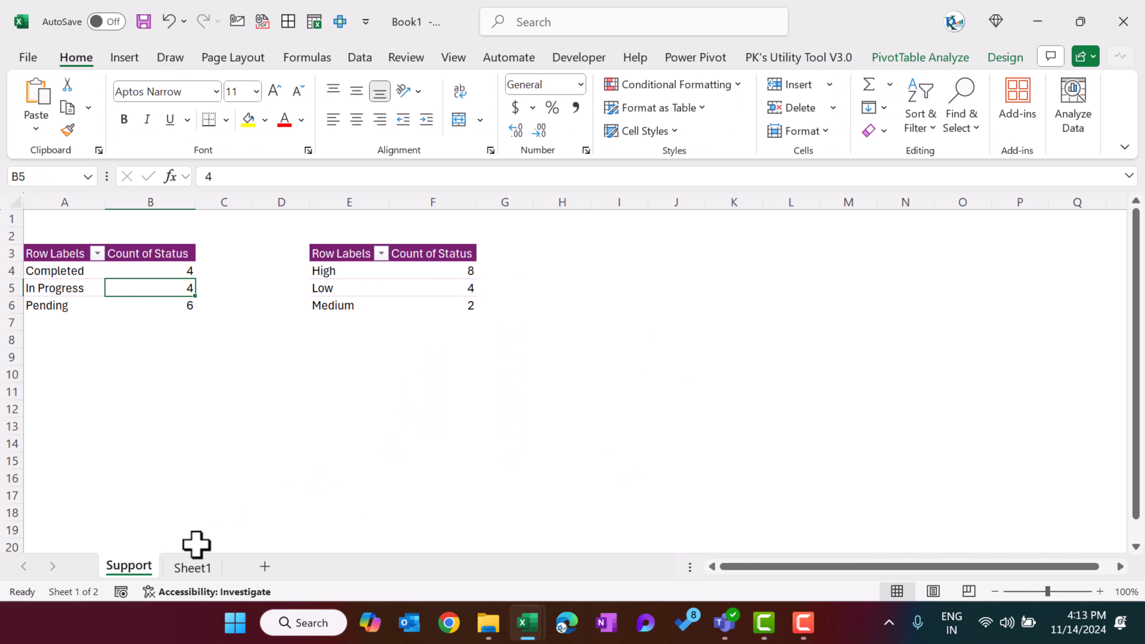
pyautogui.click(189, 568)
pyautogui.click(700, 335)
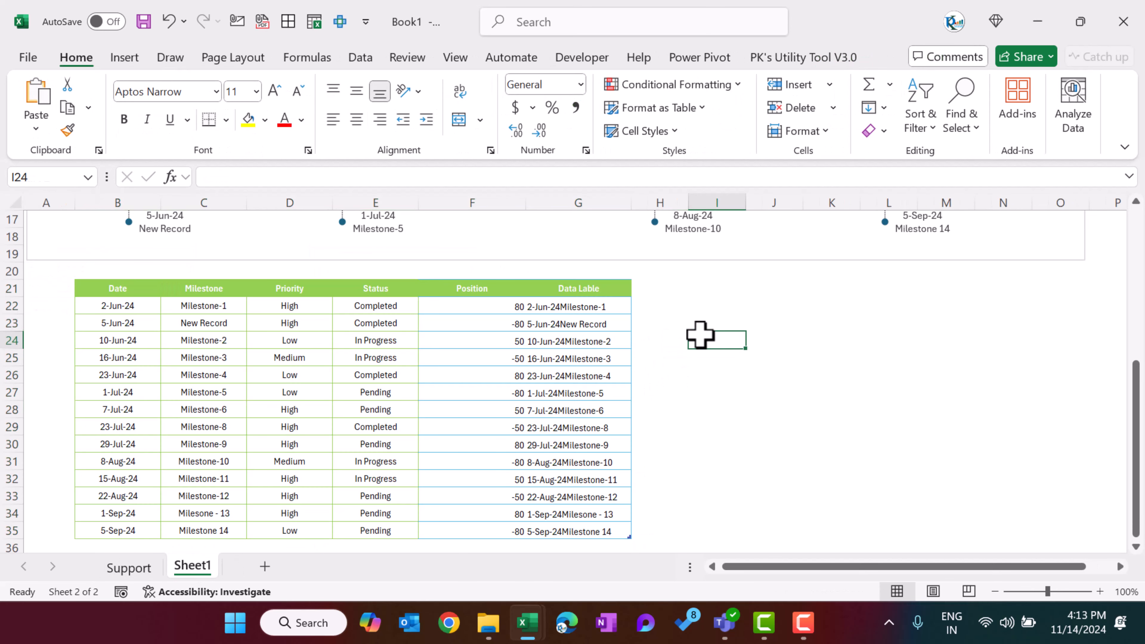
pyautogui.hotkey('ctrl', 'v')
pyautogui.moveTo(755, 333); pyautogui.dragTo(708, 286)
# Step: Change the pie chart's title to MILESTONE COUNT BY STATUS in a font three steps smaller and narrow the chart slightly
pyautogui.click(805, 307)
pyautogui.click(805, 307)
pyautogui.doubleClick(818, 307)
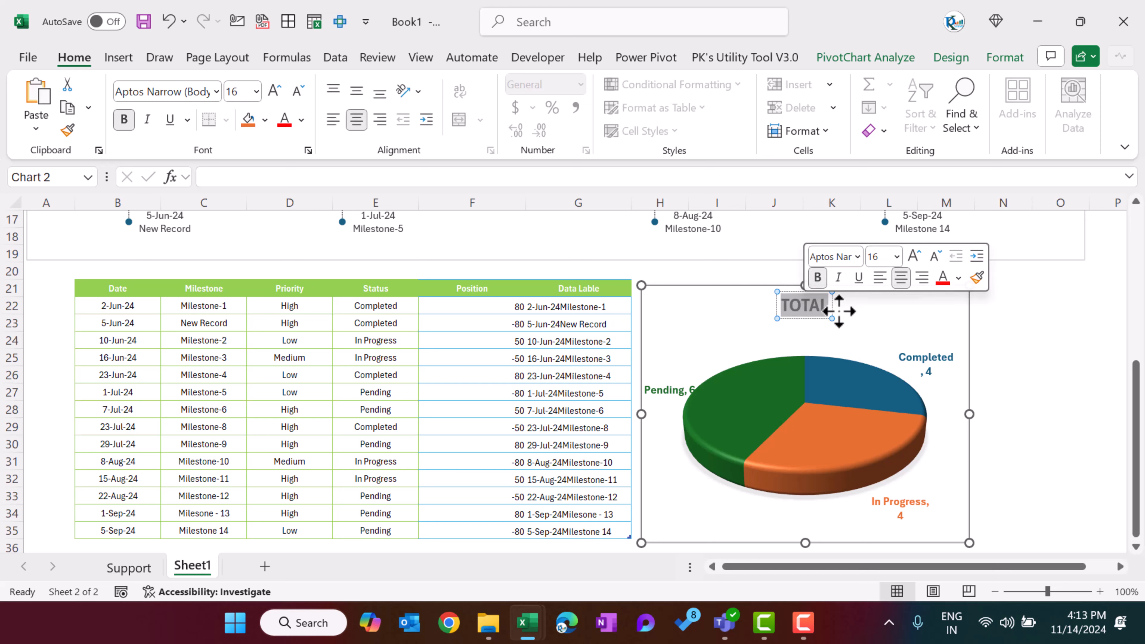
pyautogui.write('MILE')
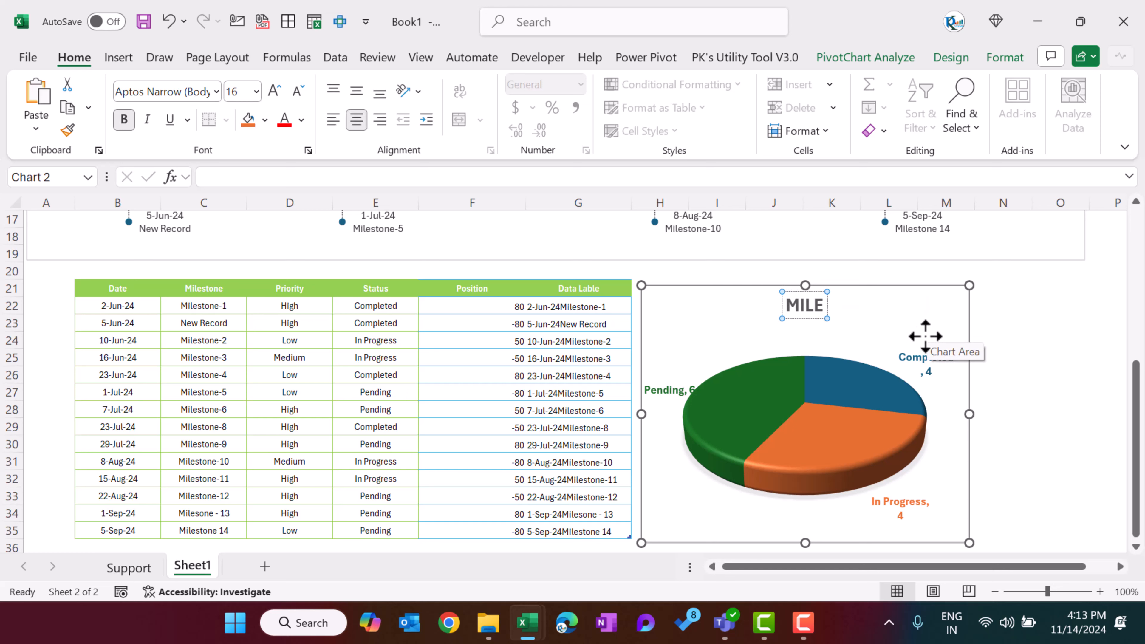
pyautogui.write('STONE COUNT BY STATUS')
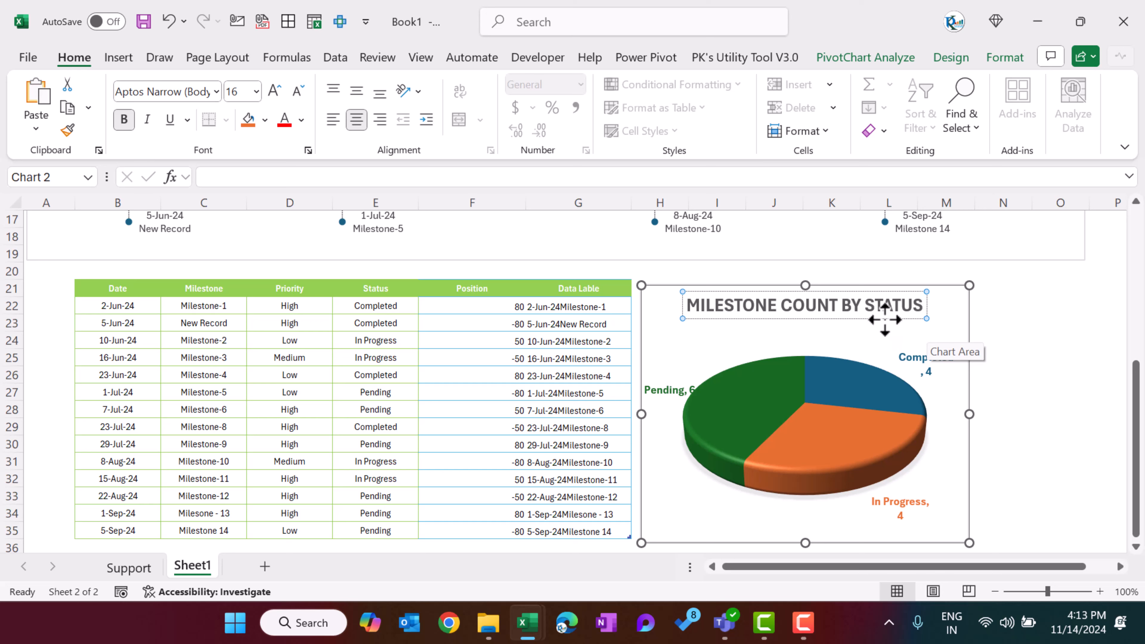
pyautogui.press('Escape')
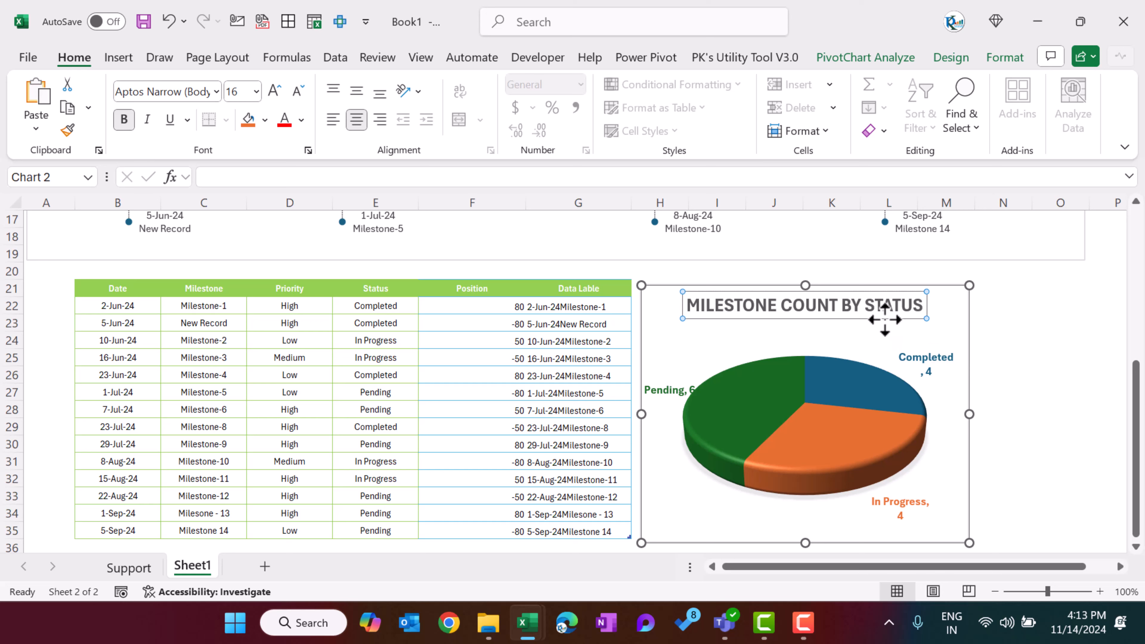
pyautogui.click(297, 92)
pyautogui.click(297, 91)
pyautogui.click(297, 92)
pyautogui.click(986, 389)
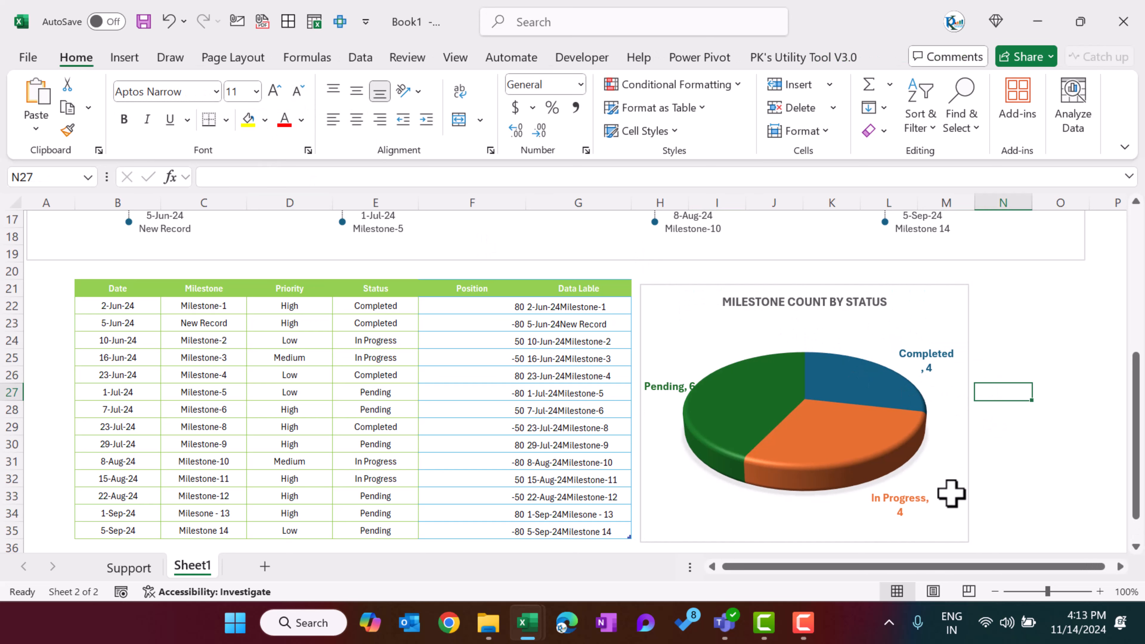
pyautogui.click(967, 521)
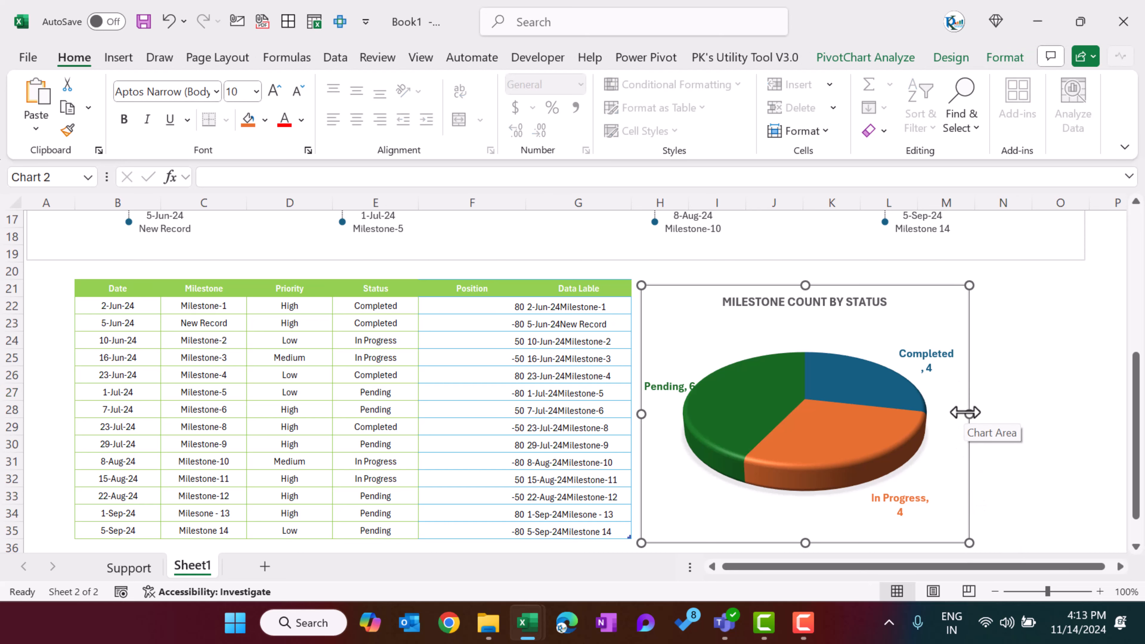
# Step: Insert a doughnut chart from the Priority PivotTable on the Support sheet and hide all its field buttons
pyautogui.click(140, 567)
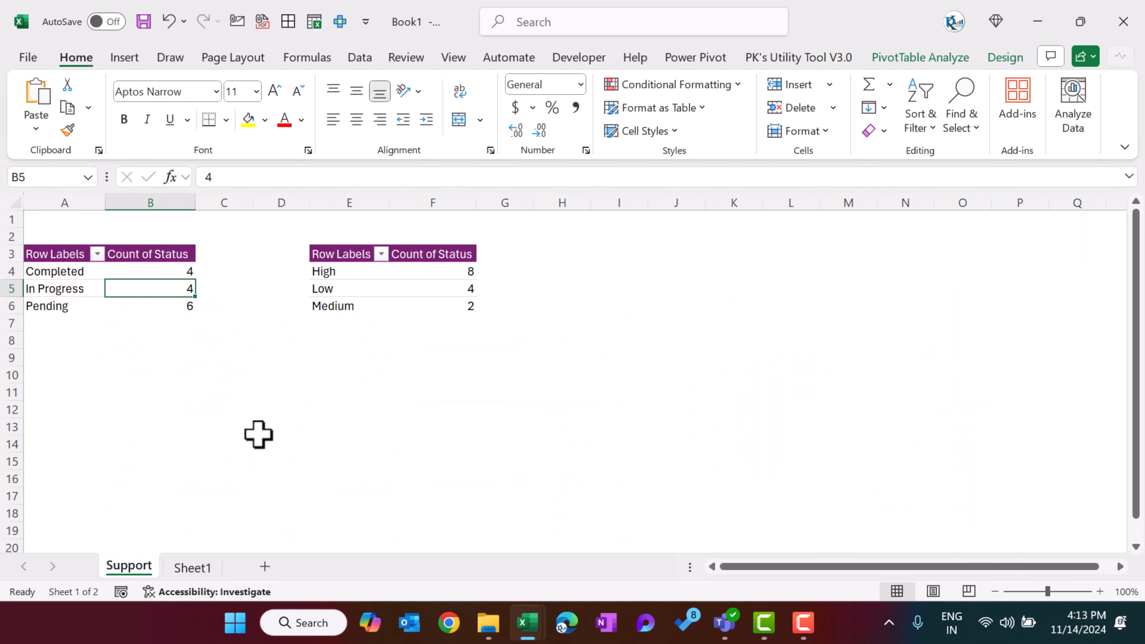
pyautogui.click(382, 292)
pyautogui.click(125, 58)
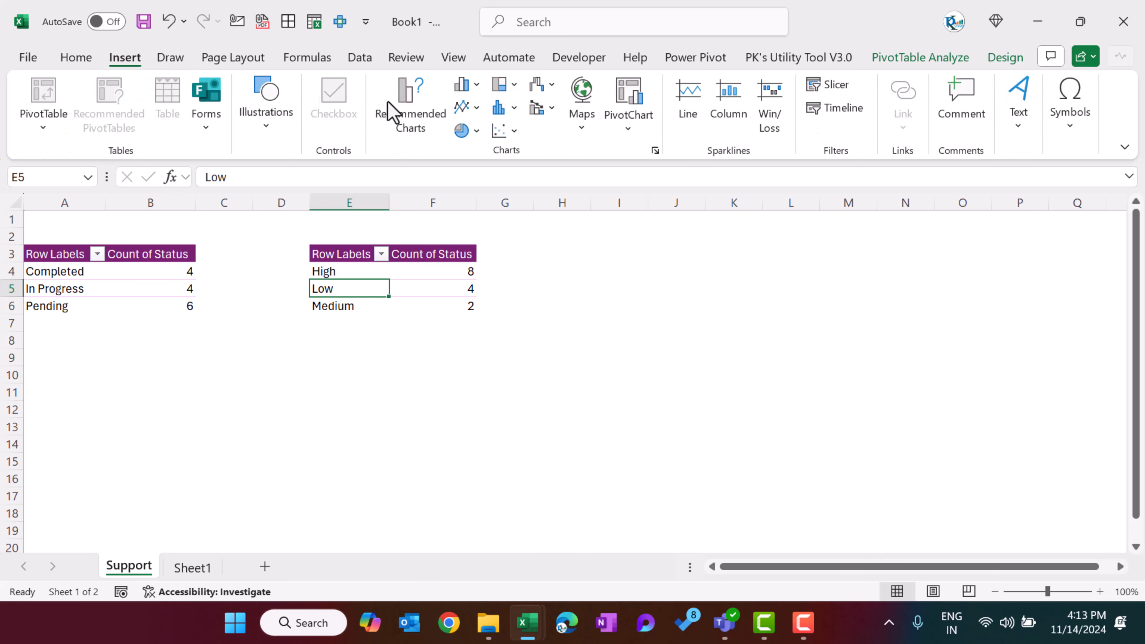
pyautogui.click(467, 131)
pyautogui.click(484, 354)
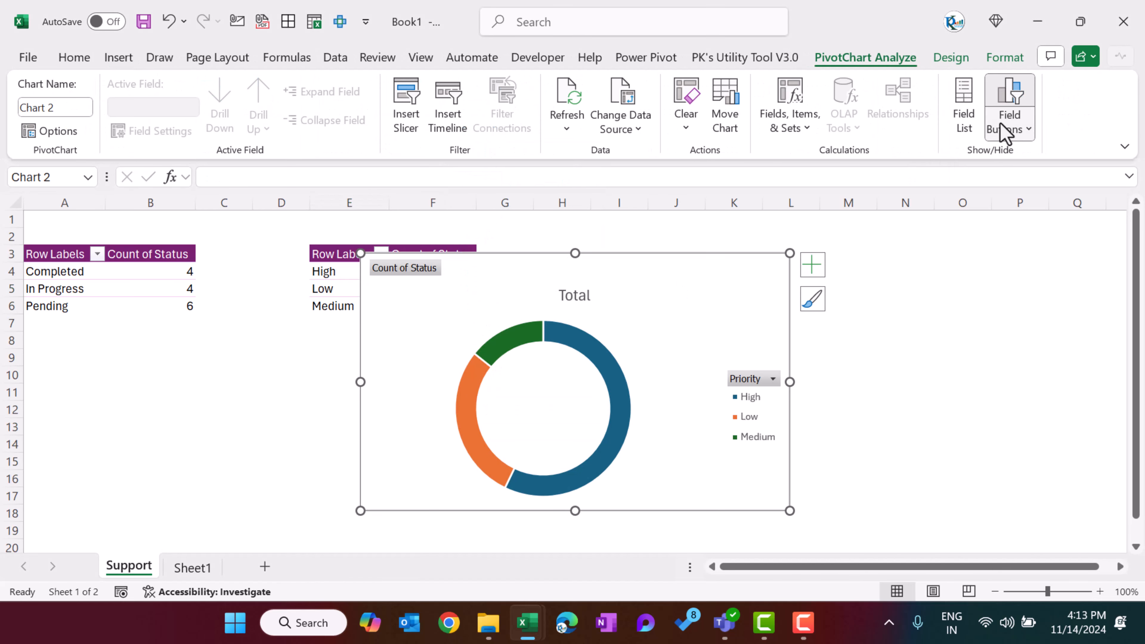
pyautogui.click(1004, 130)
pyautogui.click(989, 265)
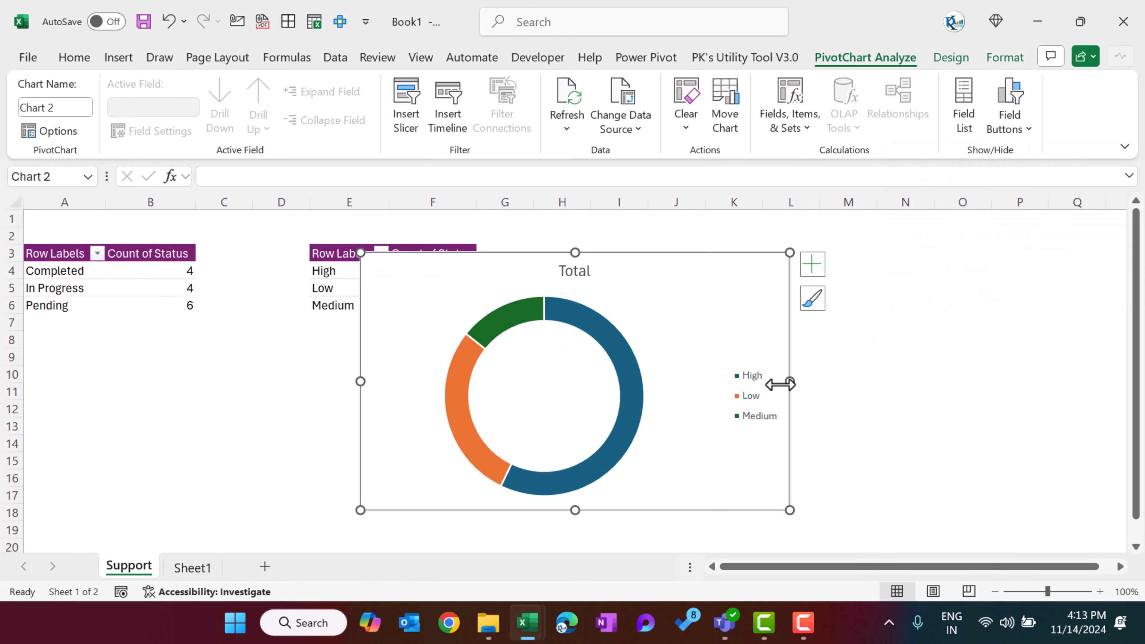
# Step: Set the doughnut chart's legend position to Bottom and add data labels to the ring
pyautogui.doubleClick(750, 400)
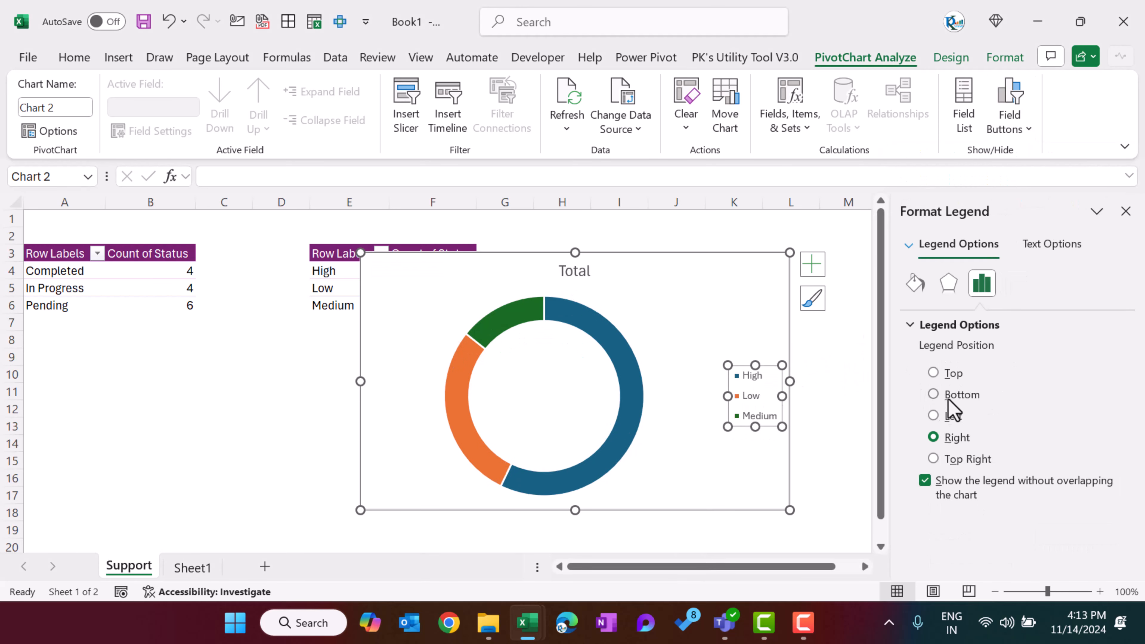
pyautogui.click(657, 378)
pyautogui.rightClick(657, 379)
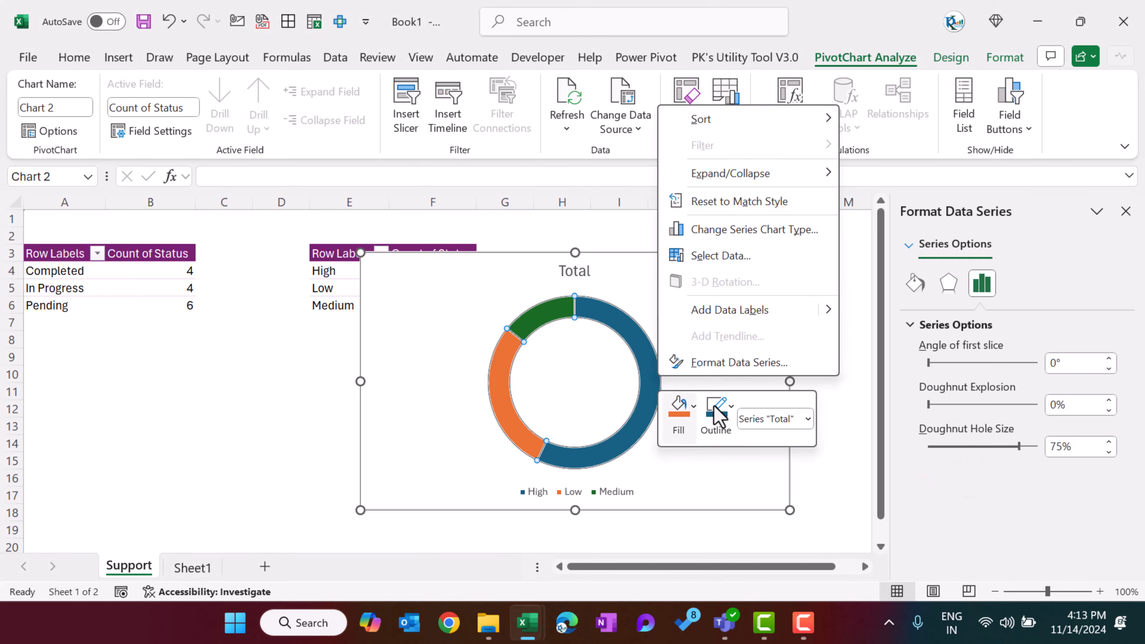
pyautogui.click(762, 316)
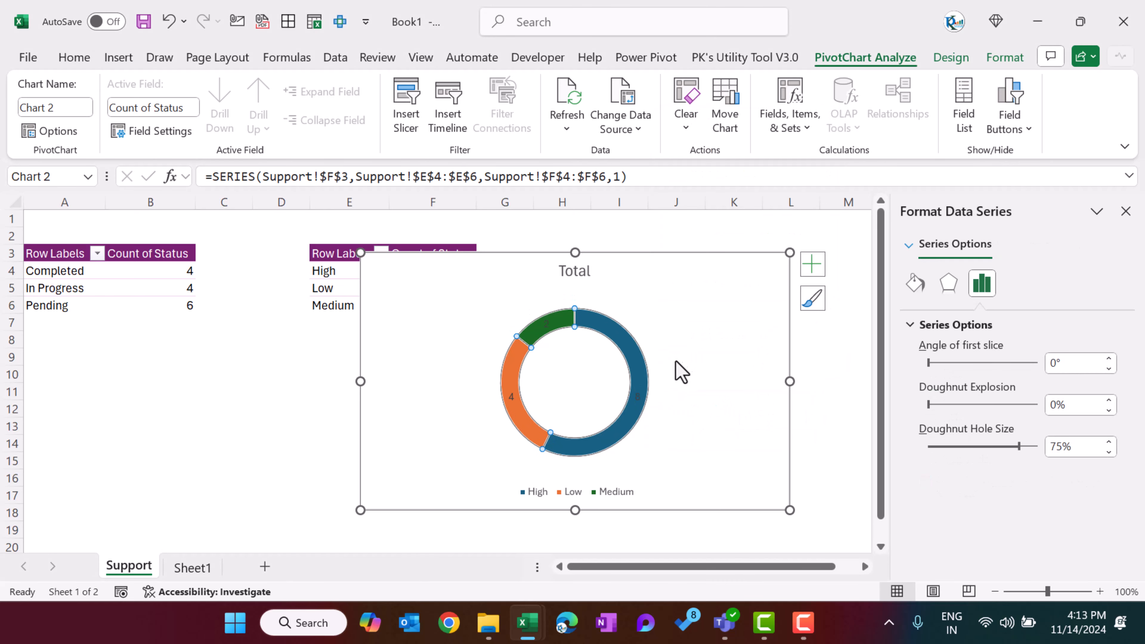
# Step: Move the High, Low and Medium data labels outside the doughnut ring so that leader lines connect them
pyautogui.click(641, 400)
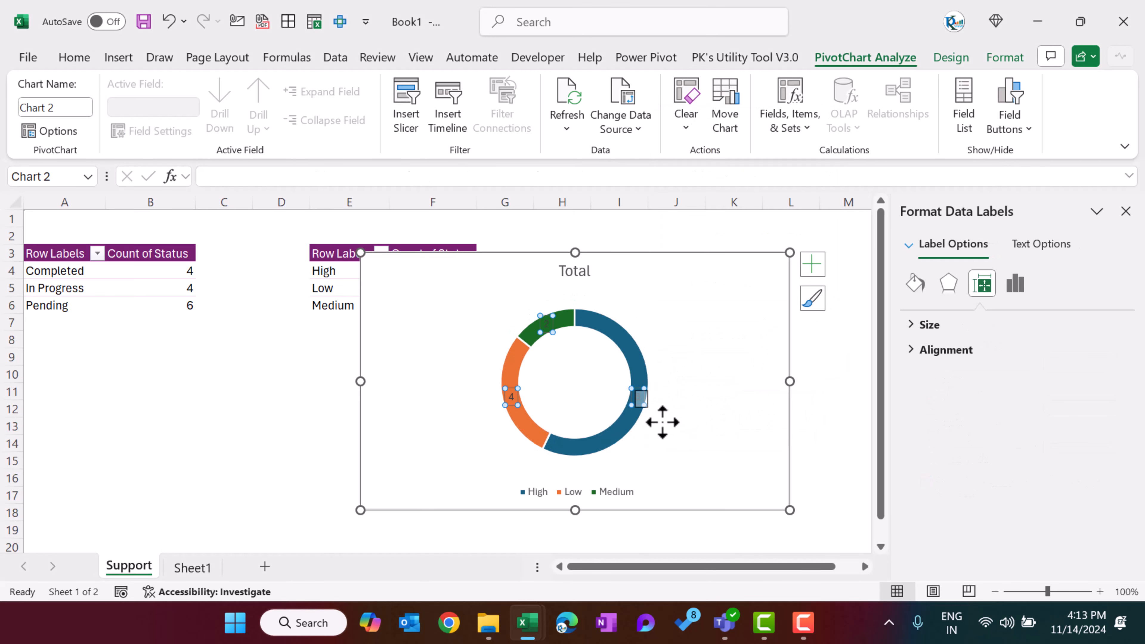
pyautogui.click(639, 400)
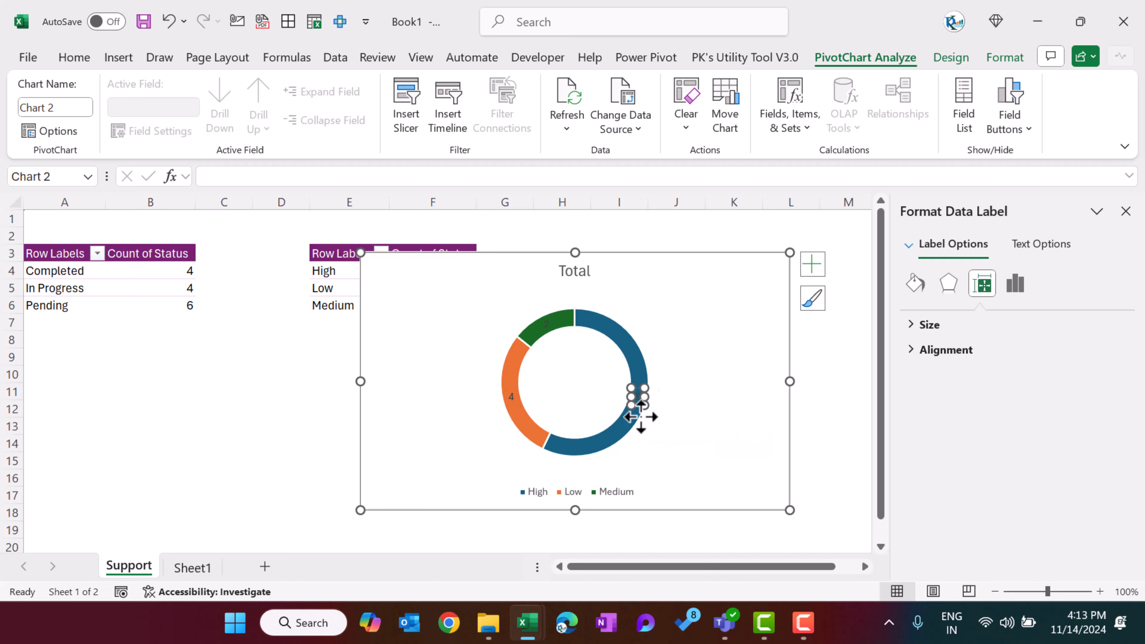
pyautogui.moveTo(511, 399); pyautogui.dragTo(452, 408)
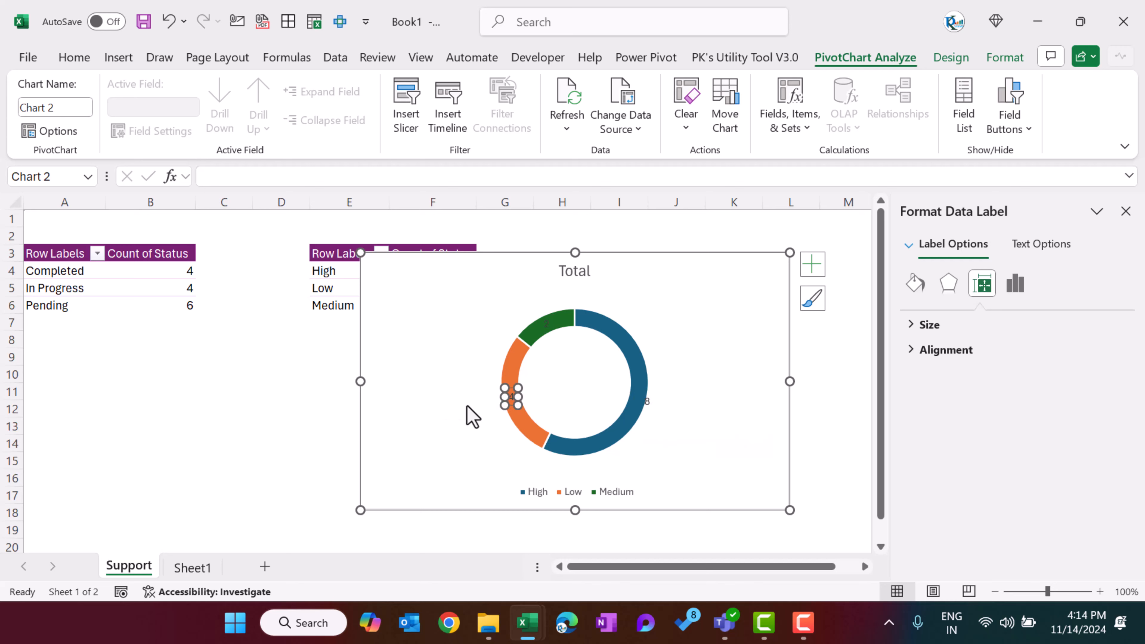
pyautogui.moveTo(549, 327); pyautogui.dragTo(529, 302)
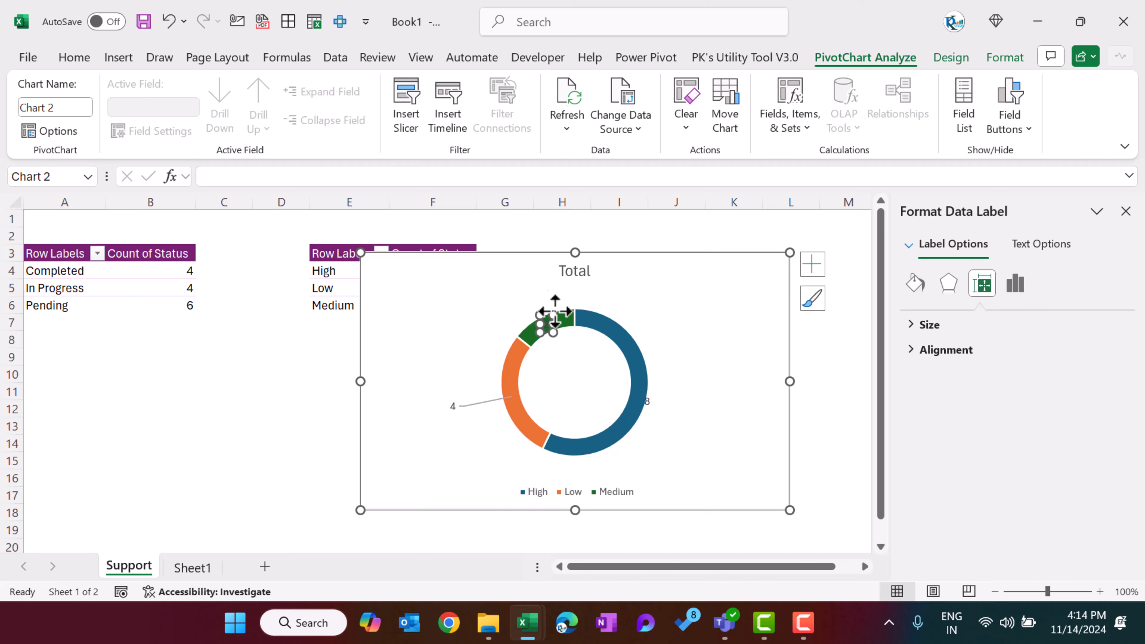
pyautogui.moveTo(648, 401); pyautogui.dragTo(689, 426)
# Step: Narrow the doughnut chart and move it by cut and paste to Sheet1, beside the Status pie chart
pyautogui.click(777, 396)
pyautogui.moveTo(790, 383); pyautogui.dragTo(648, 384)
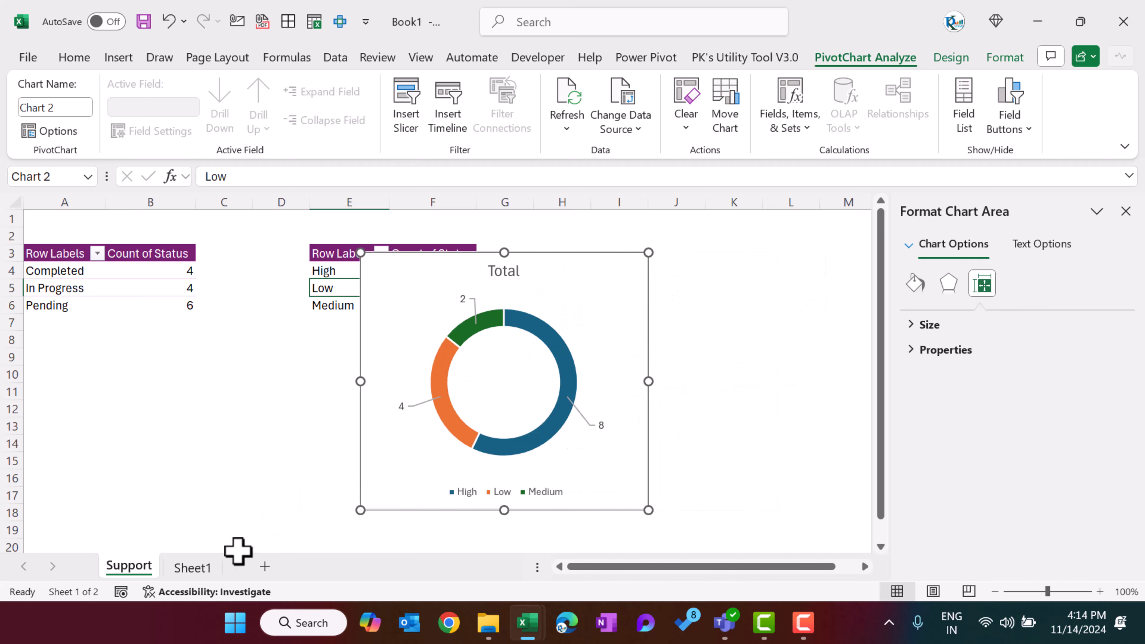
pyautogui.hotkey('ctrl', 'x')
pyautogui.click(193, 567)
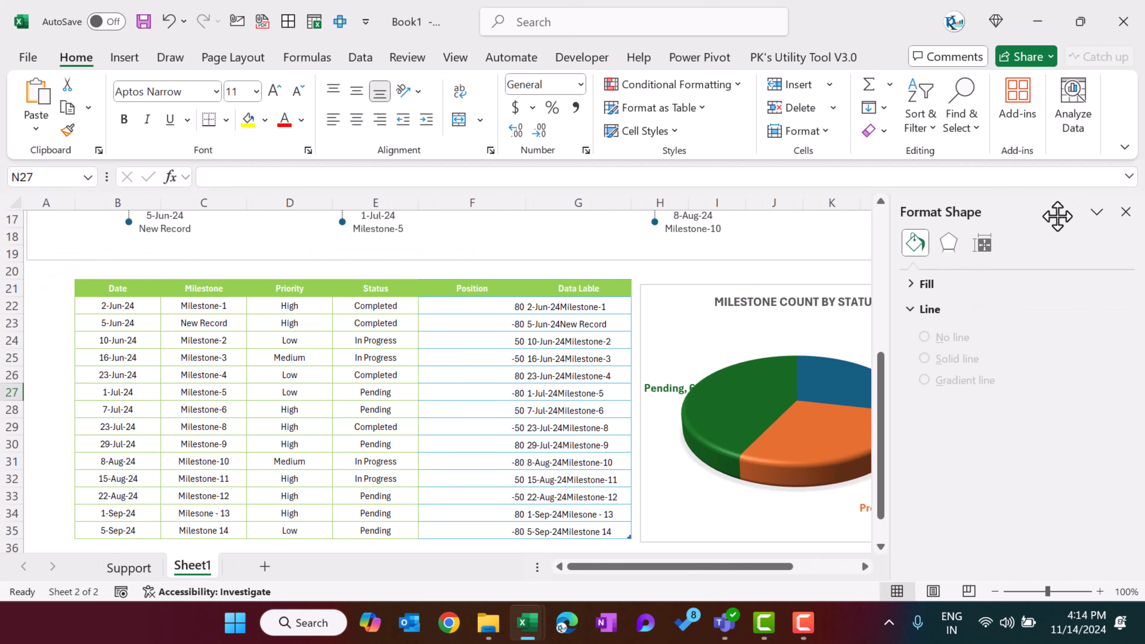
pyautogui.click(1125, 212)
pyautogui.click(1017, 323)
pyautogui.hotkey('ctrl', 'v')
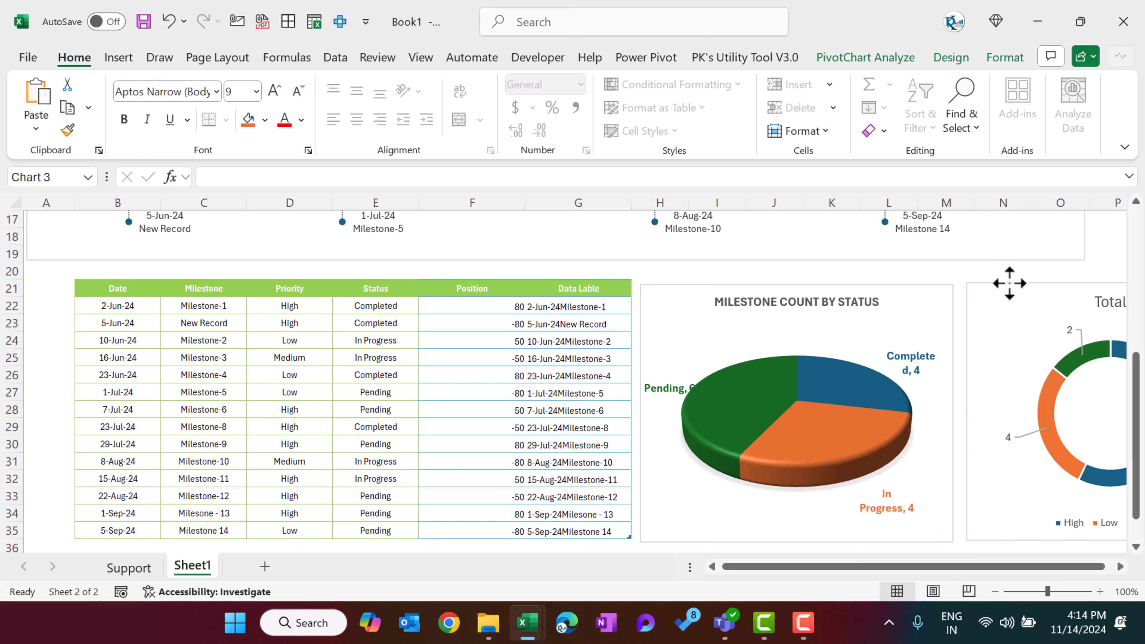
# Step: Switch to the finished Project Timeline Dashboard workbook, view its form for adding a milestone and close the form
pyautogui.click(614, 287)
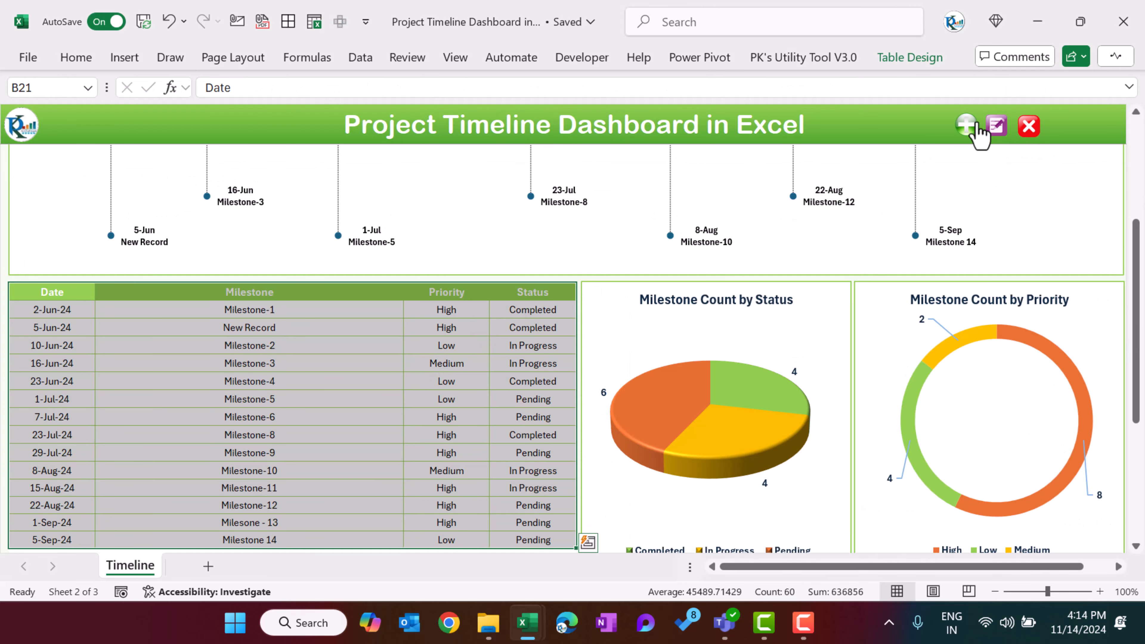
pyautogui.click(968, 128)
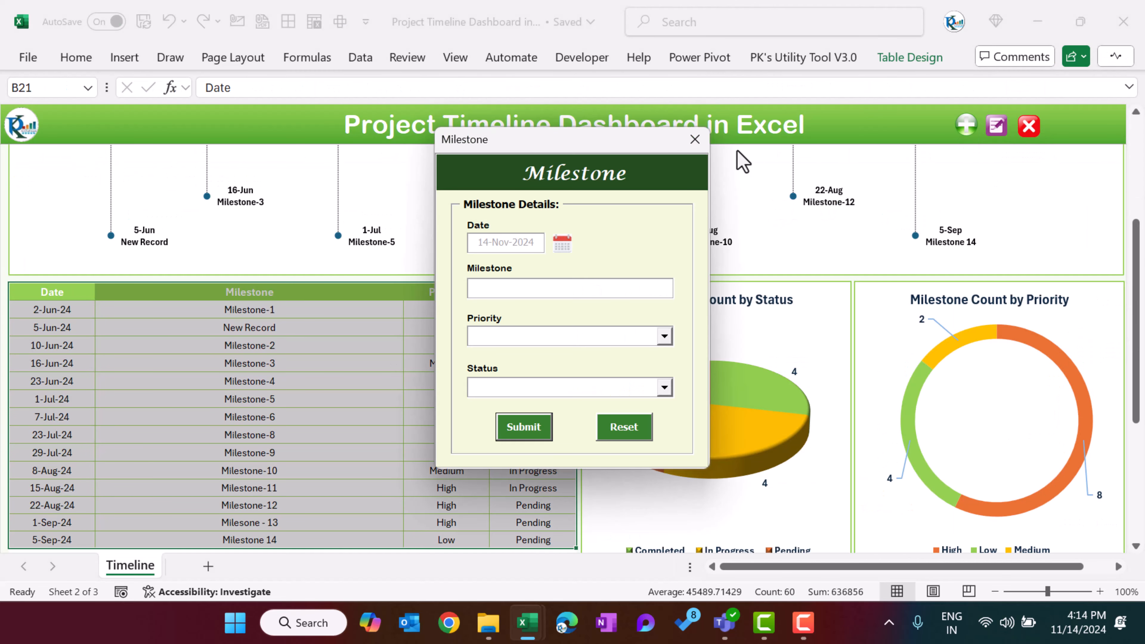
pyautogui.click(699, 139)
# Step: Open Module1 of the dashboard workbook in the Visual Basic editor and examine the Add_Record macro
pyautogui.click(596, 59)
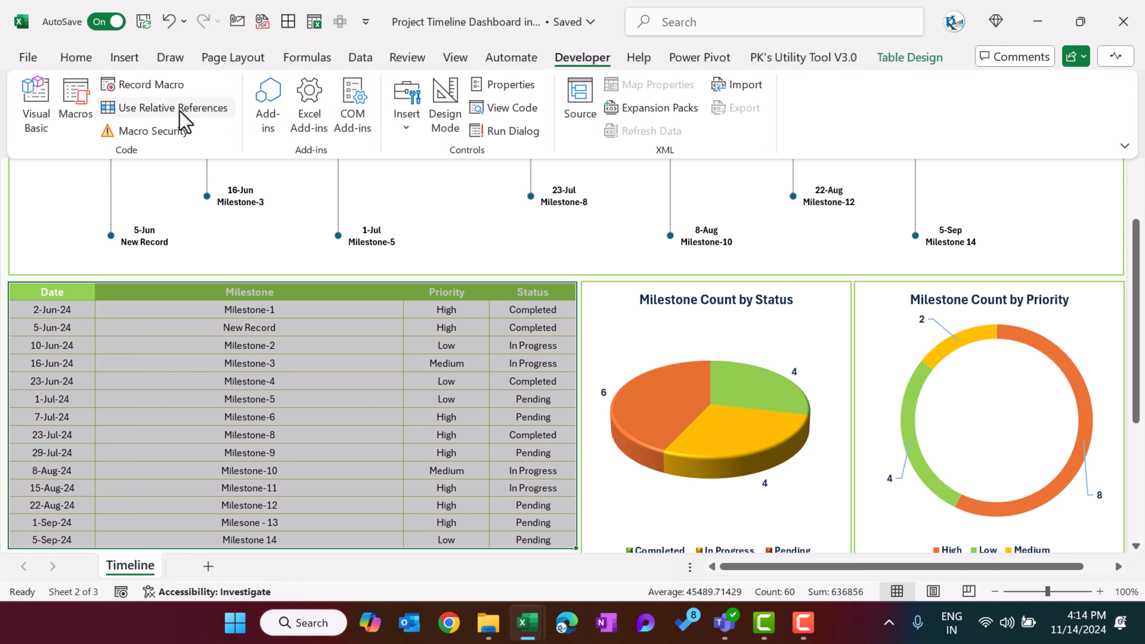
pyautogui.click(36, 103)
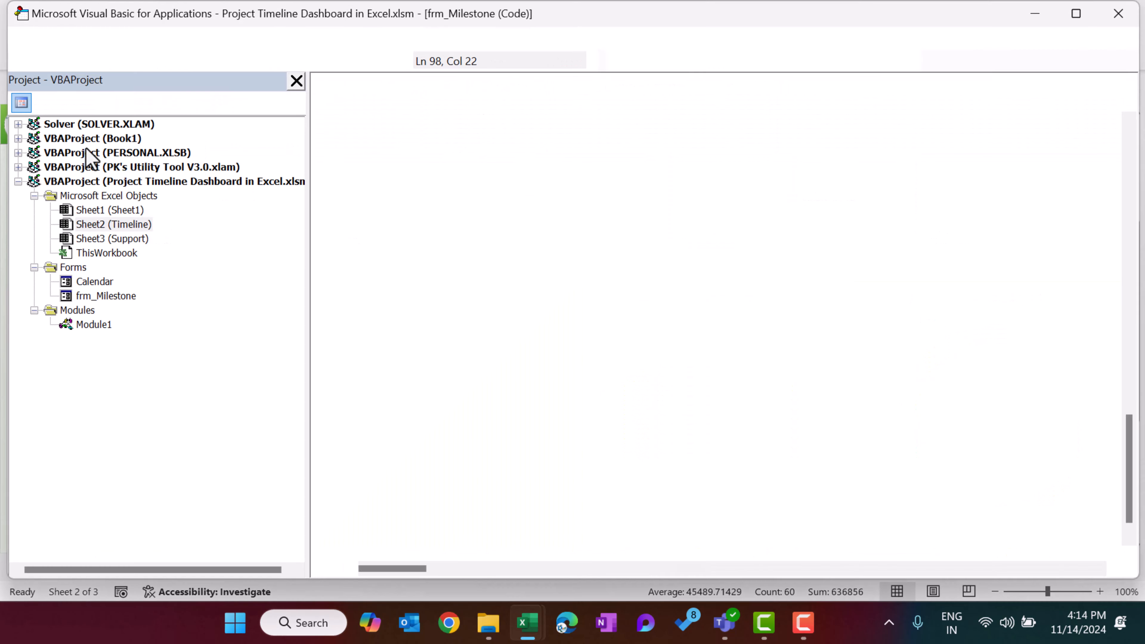
pyautogui.doubleClick(88, 326)
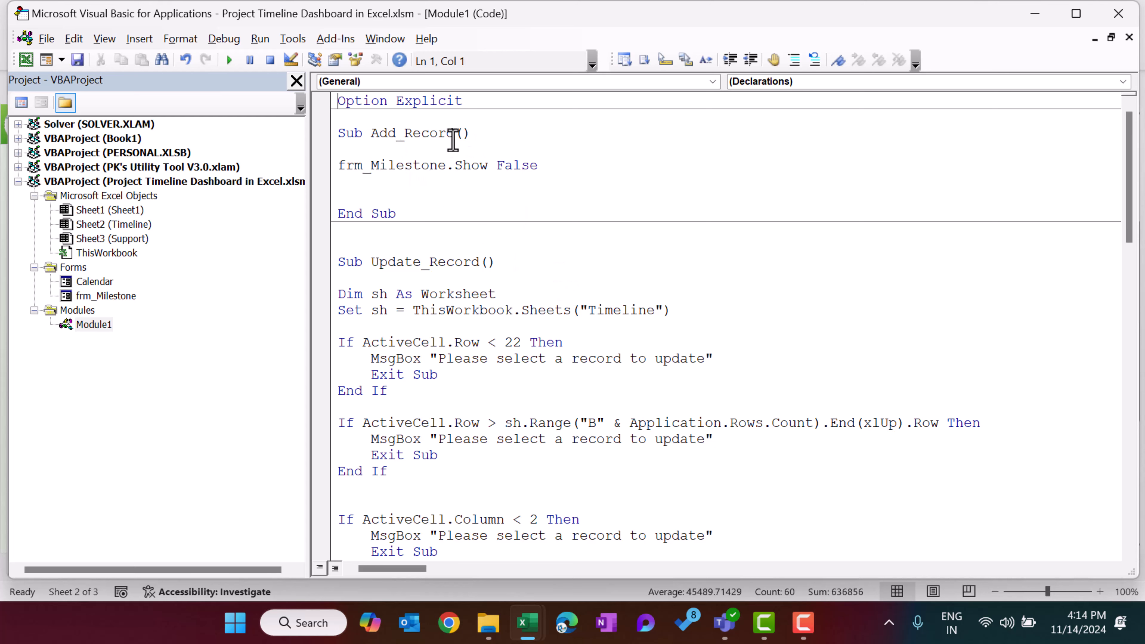
pyautogui.moveTo(379, 134); pyautogui.dragTo(479, 134)
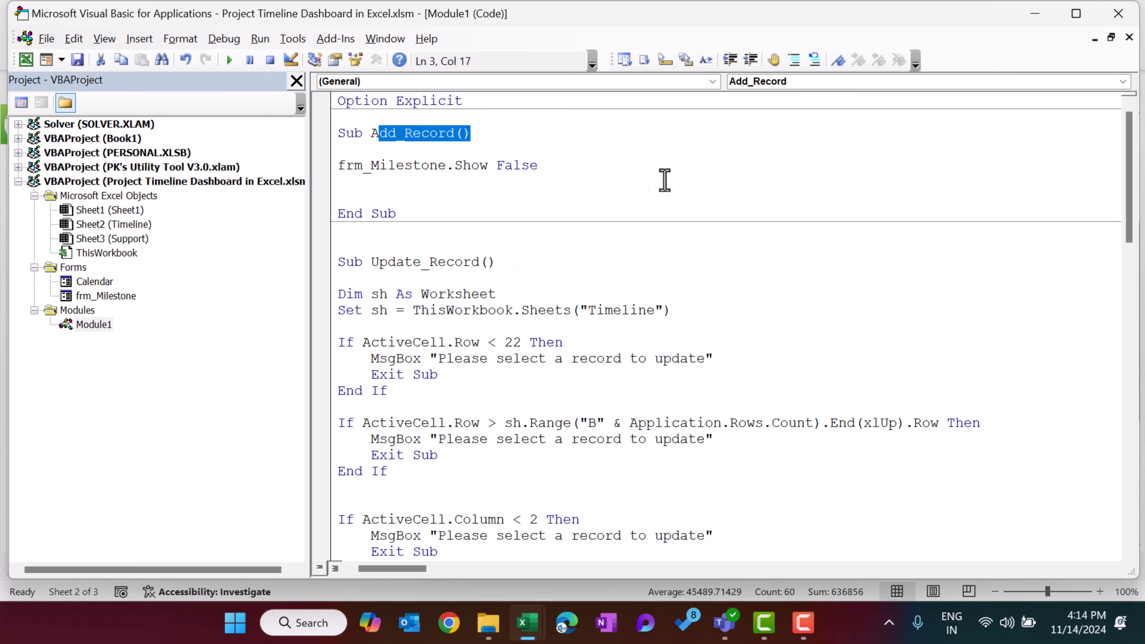
# Step: Return to the dashboard sheet to view its record buttons and reopen the Visual Basic editor to examine the Update_Record macro
pyautogui.hotkey('alt', 'Tab')
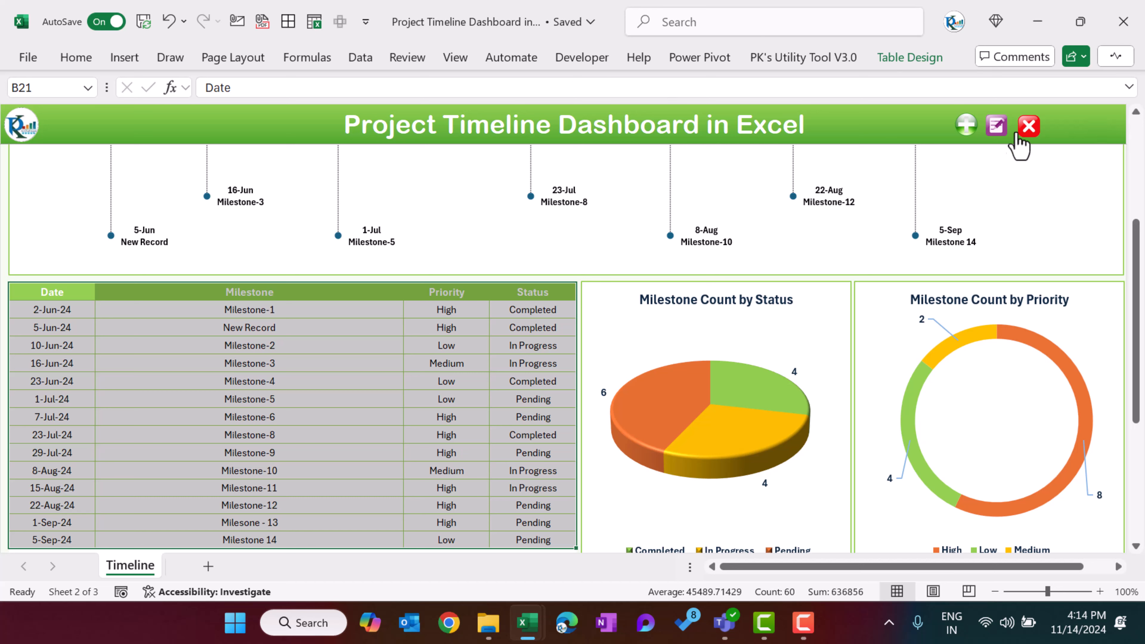
pyautogui.click(585, 63)
pyautogui.click(31, 108)
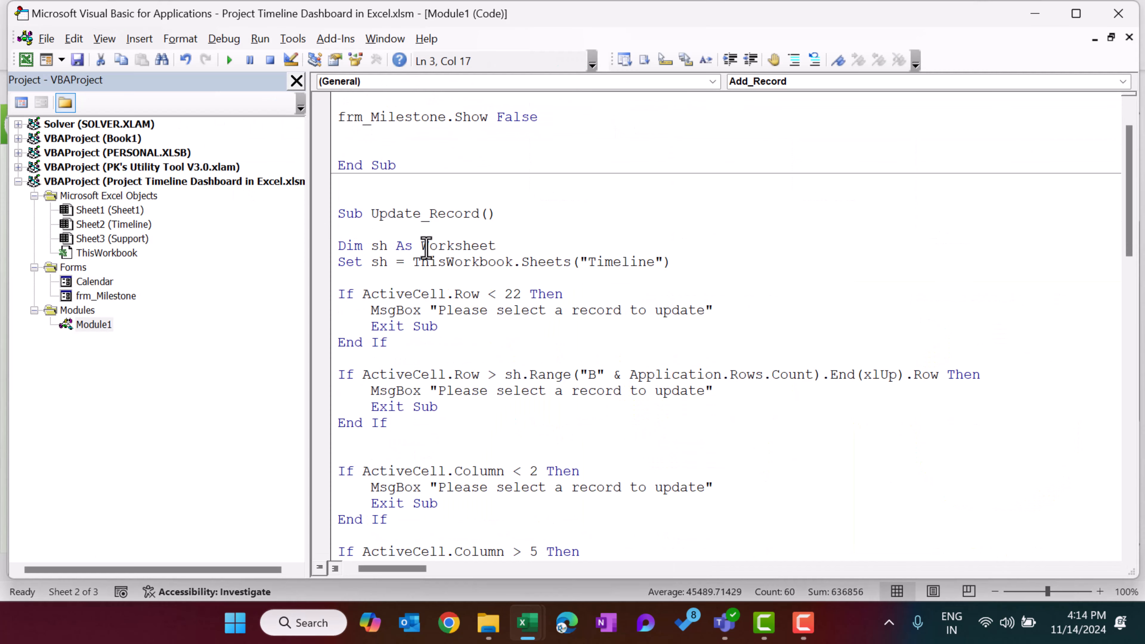
# Step: Examine the frm_Milestone.Show call in the Add_Record macro and open the frm_Milestone form it shows
pyautogui.scroll(1, 426, 247)
pyautogui.moveTo(347, 168); pyautogui.dragTo(537, 166)
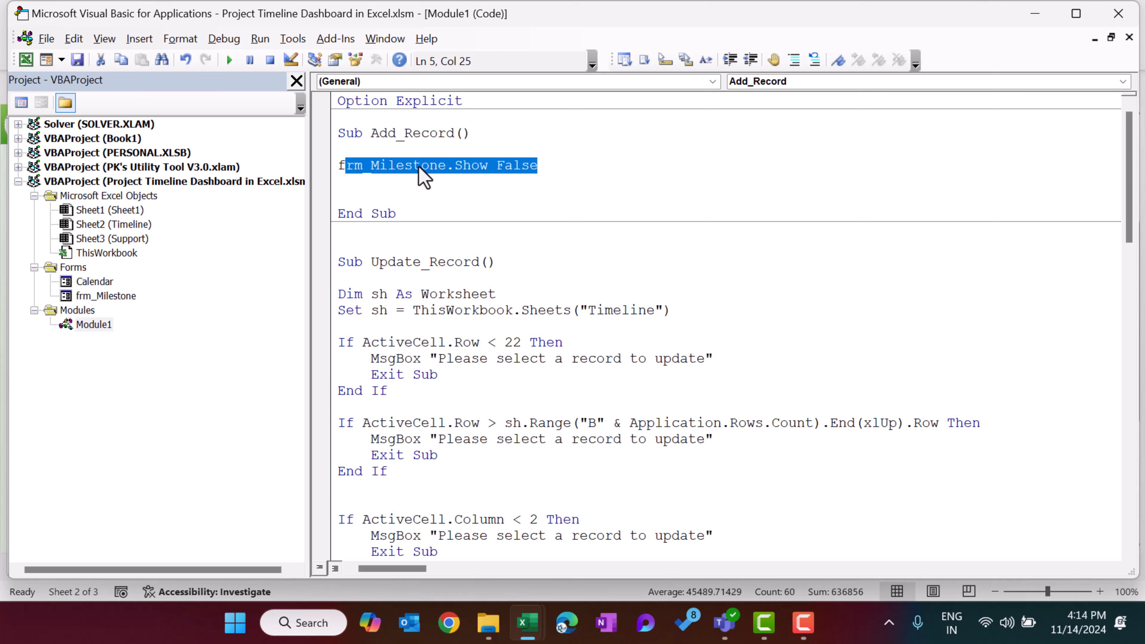
pyautogui.doubleClick(108, 298)
# Step: Examine the checks on the active cell's row and column in the Update_Record macro
pyautogui.scroll(-1, 509, 312)
pyautogui.click(577, 291)
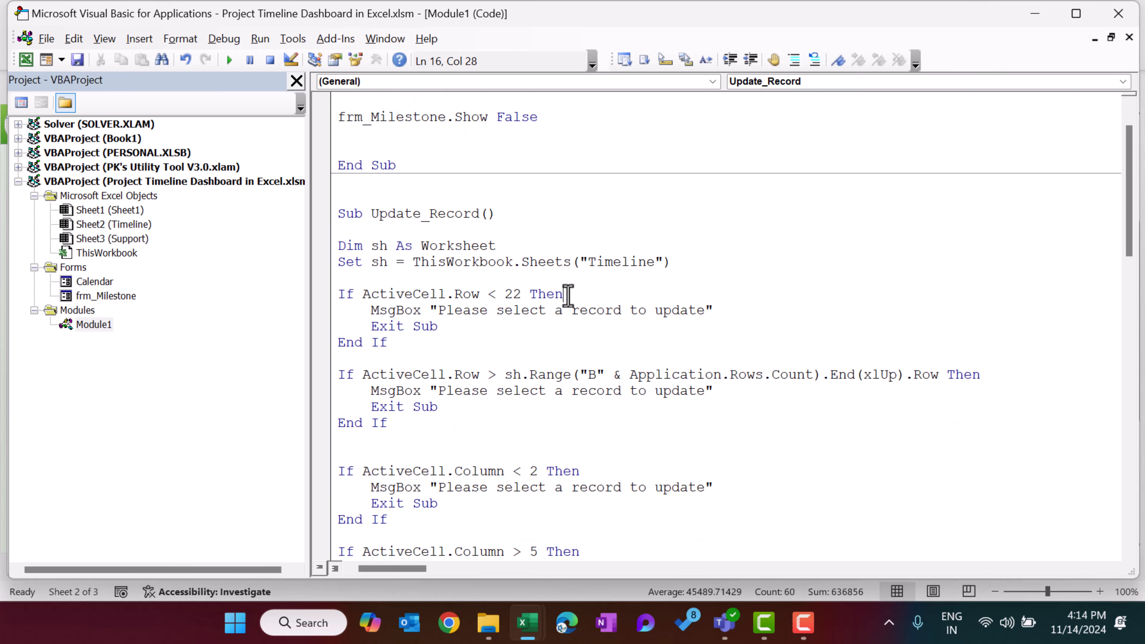
pyautogui.scroll(-2, 549, 295)
pyautogui.moveTo(349, 199); pyautogui.dragTo(486, 505)
pyautogui.click(517, 341)
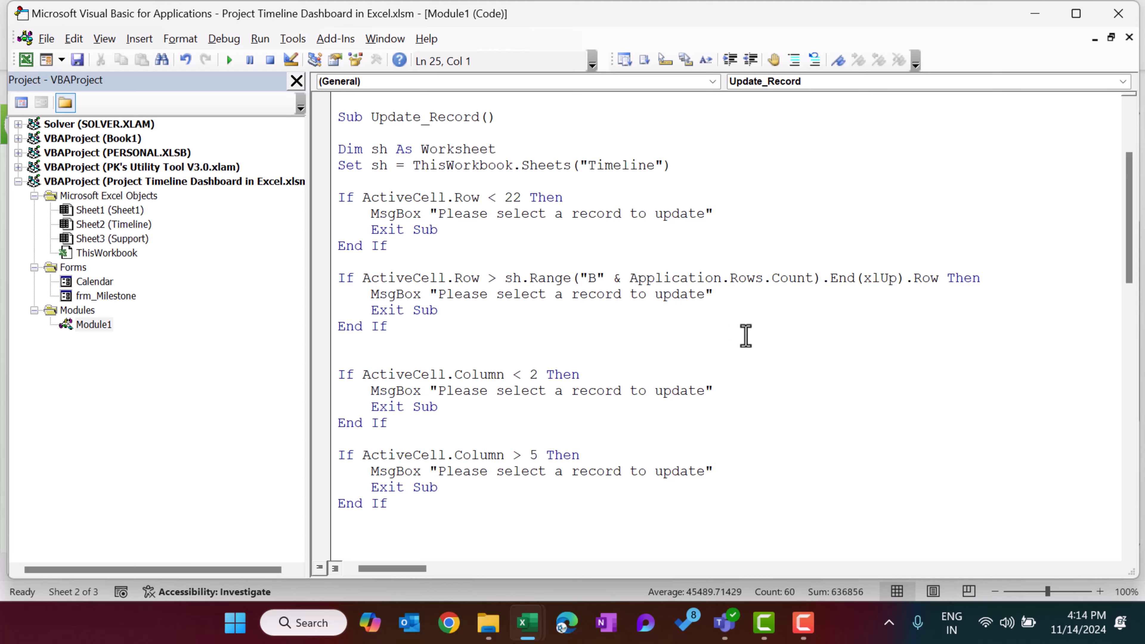
# Step: Examine the With frm_Milestone block of Update_Record and compare its text box and combo box assignments with the form's fields
pyautogui.scroll(-5, 745, 336)
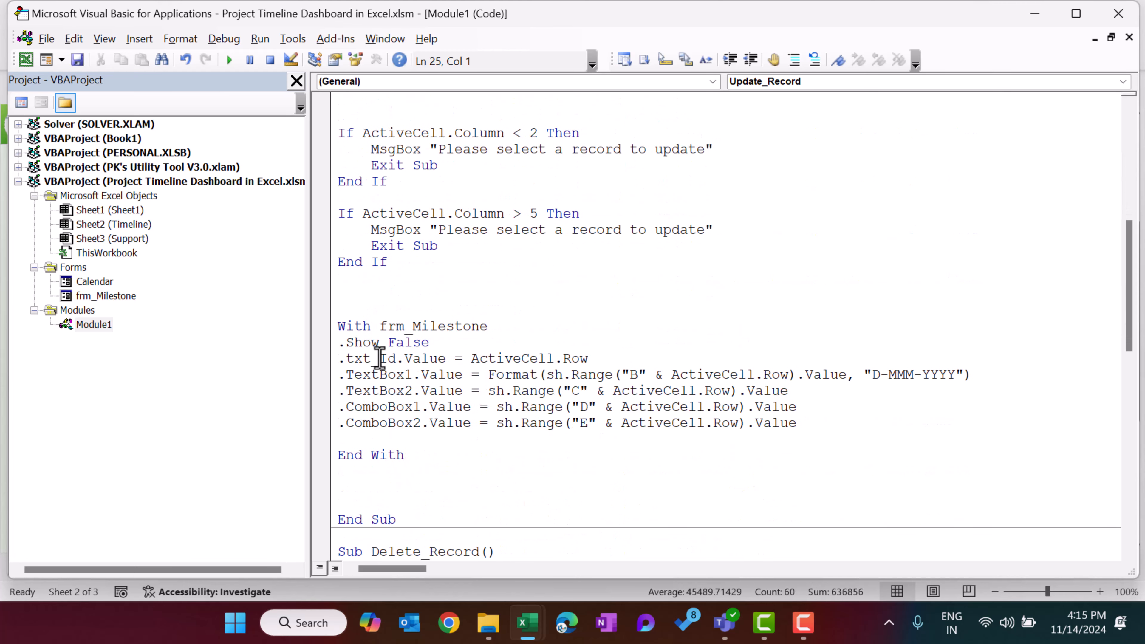
pyautogui.doubleClick(120, 296)
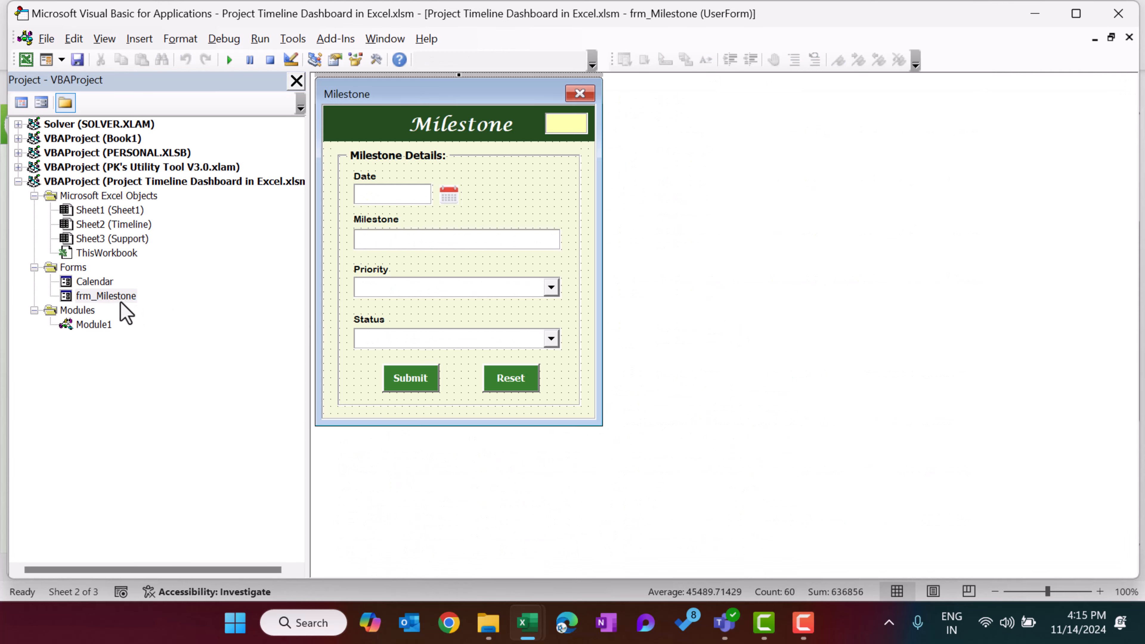
pyautogui.doubleClick(109, 324)
pyautogui.moveTo(358, 375); pyautogui.dragTo(503, 424)
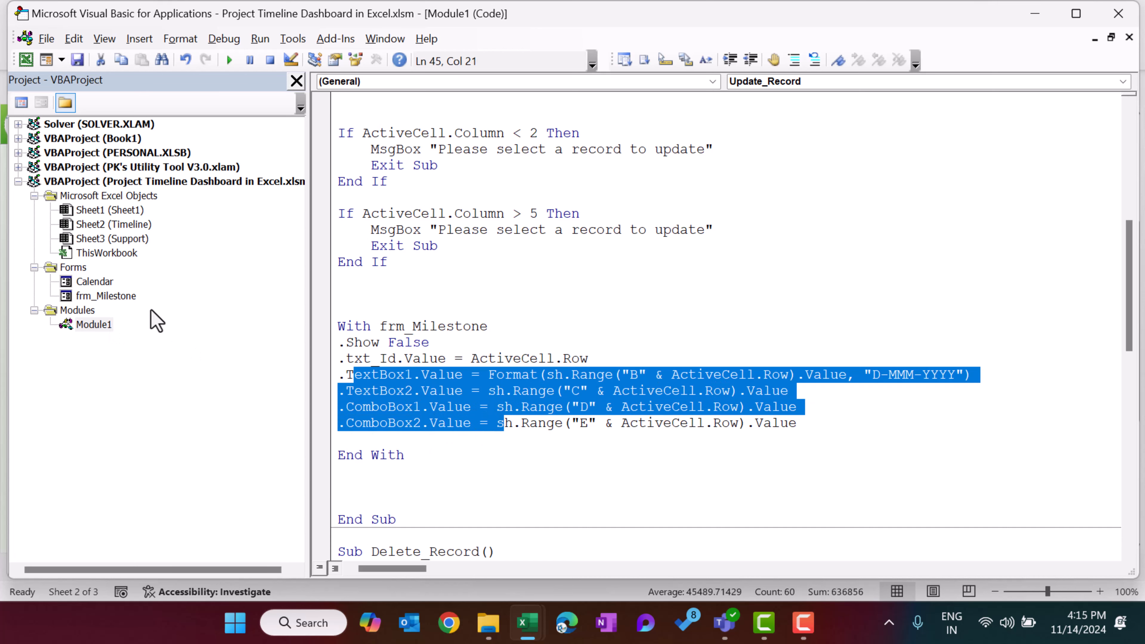
pyautogui.doubleClick(128, 300)
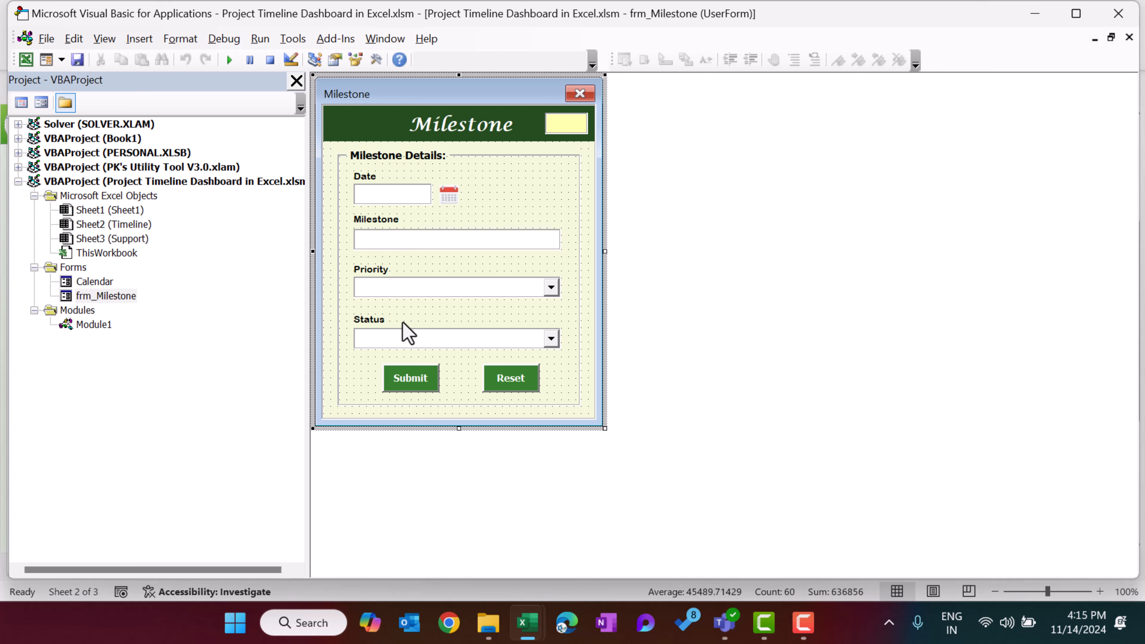
pyautogui.click(1129, 37)
# Step: Examine the Delete_Record macro down to its row deletion and workbook refresh lines
pyautogui.scroll(-9, 841, 274)
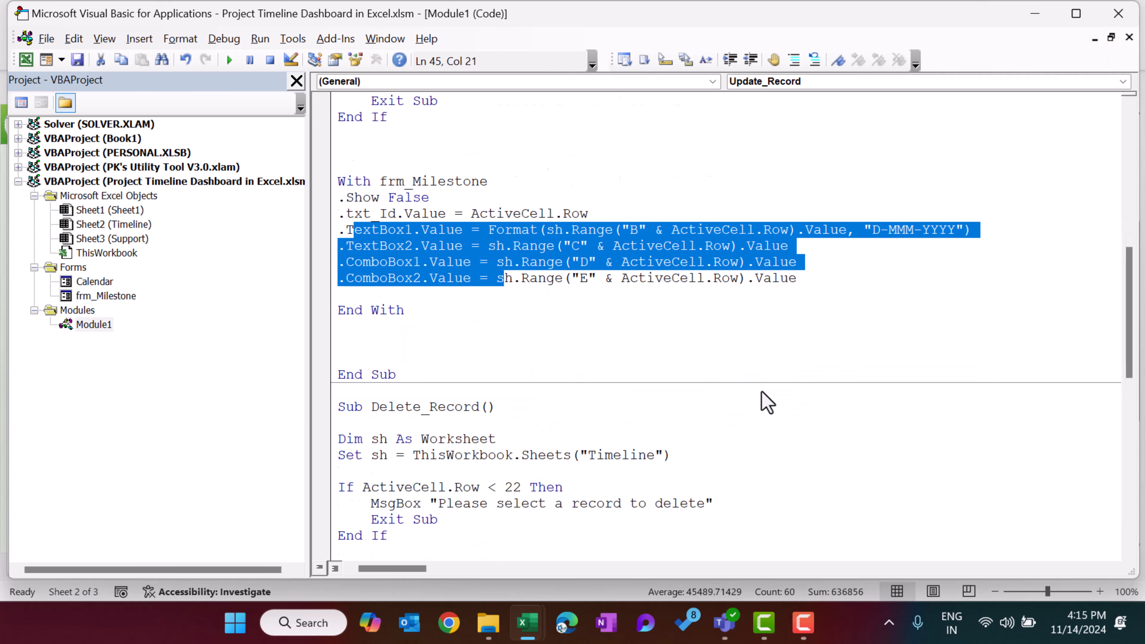
pyautogui.scroll(-2, 513, 500)
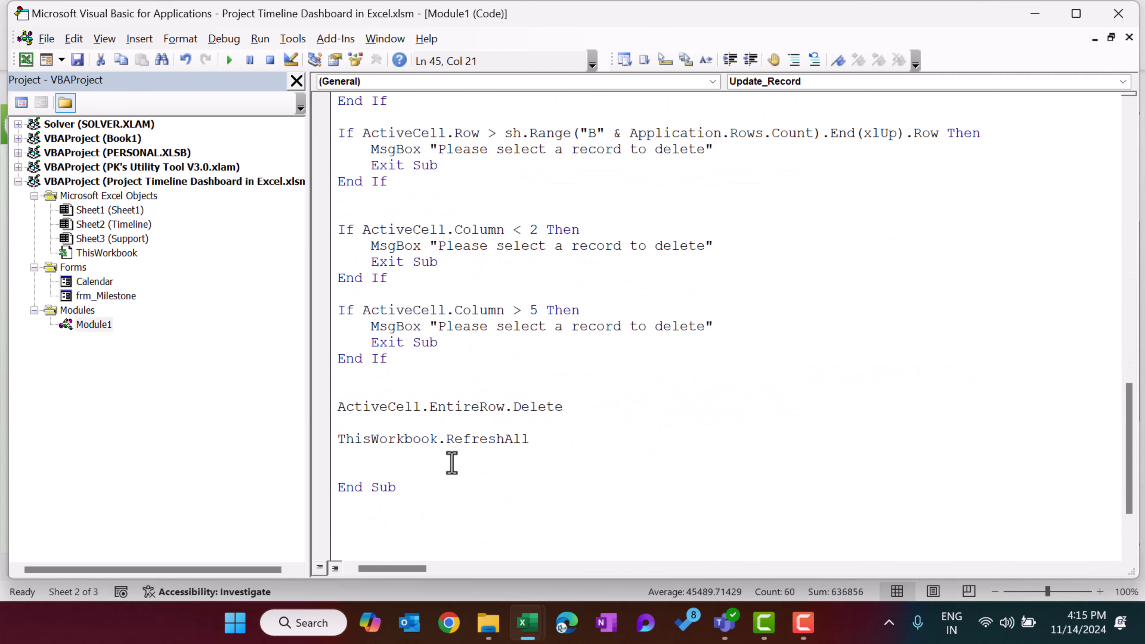
pyautogui.moveTo(375, 408); pyautogui.dragTo(339, 442)
pyautogui.click(591, 409)
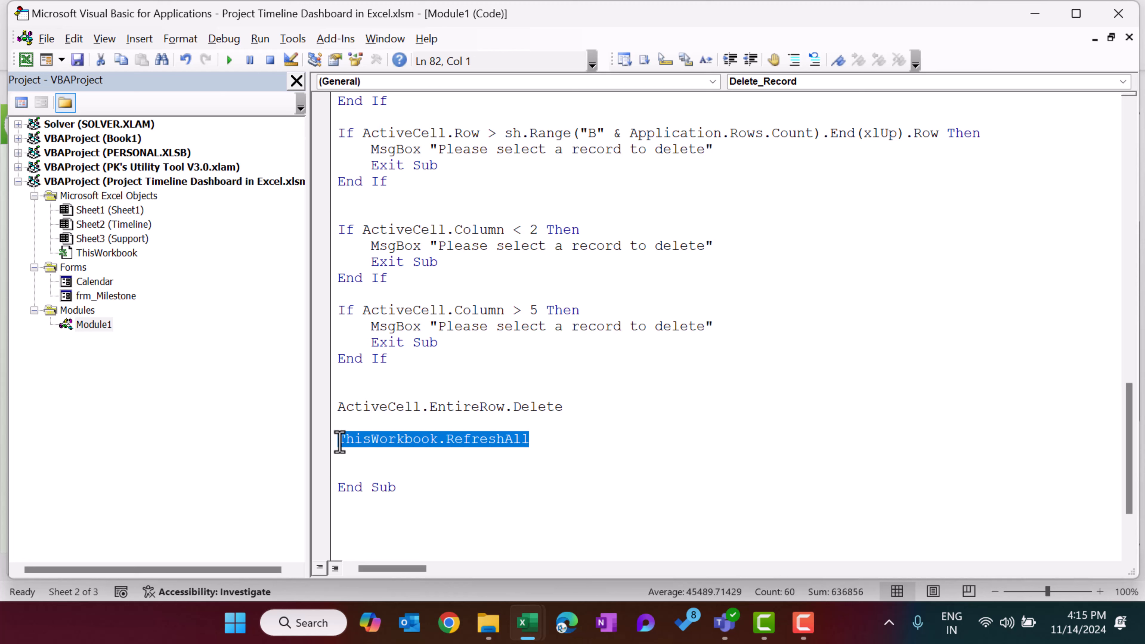
# Step: View the designs of the frm_Milestone and Calendar forms, ending on frm_Milestone
pyautogui.doubleClick(132, 298)
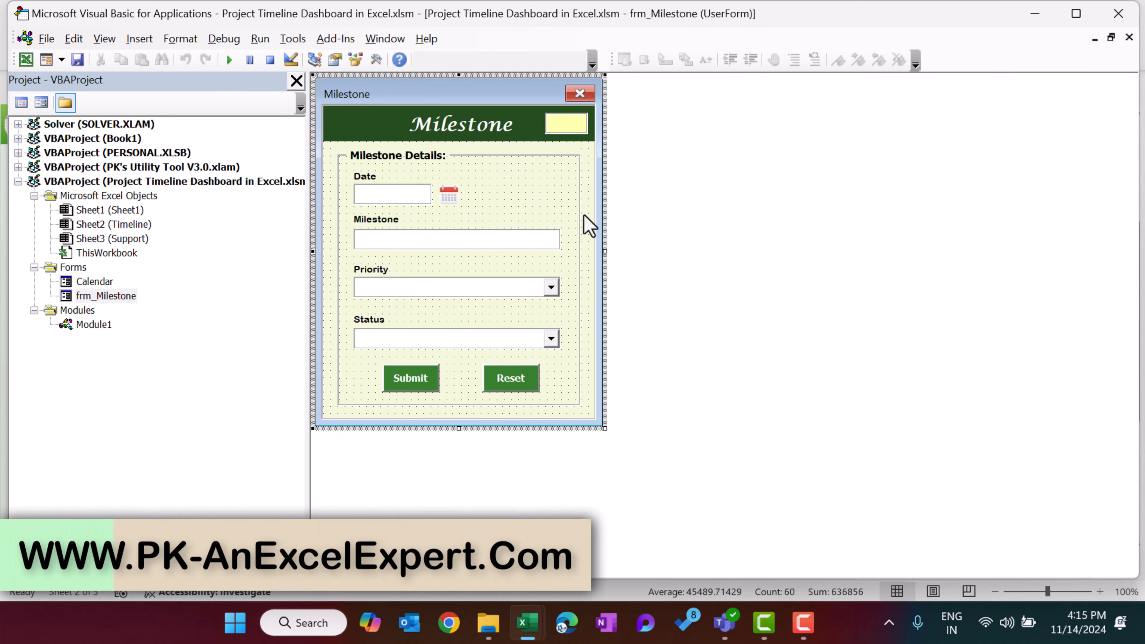
pyautogui.doubleClick(94, 282)
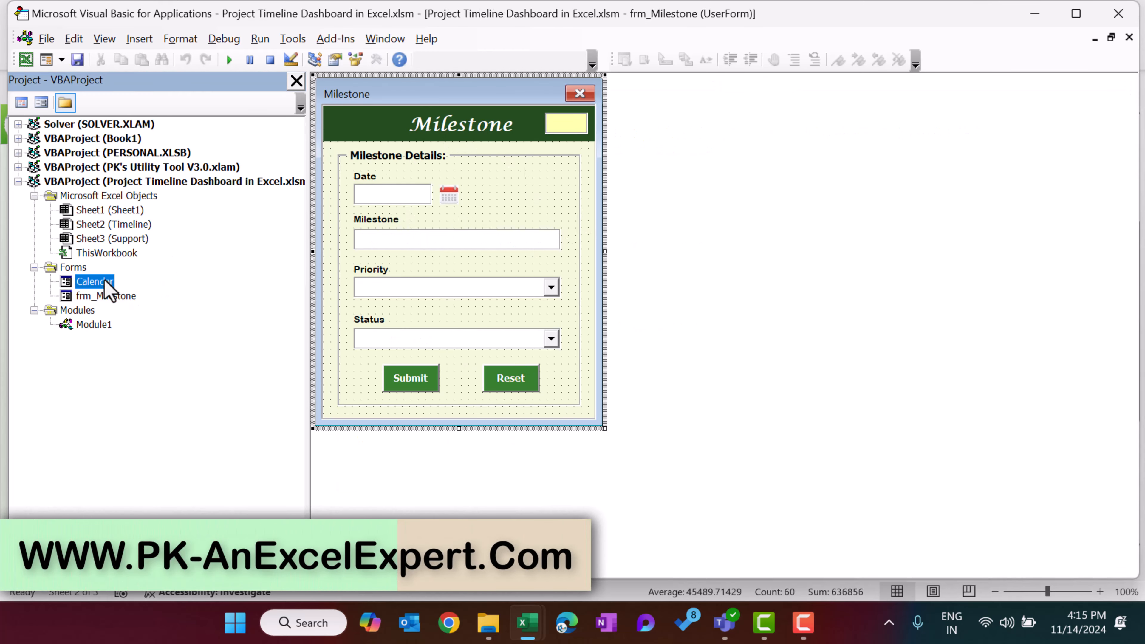
pyautogui.doubleClick(129, 298)
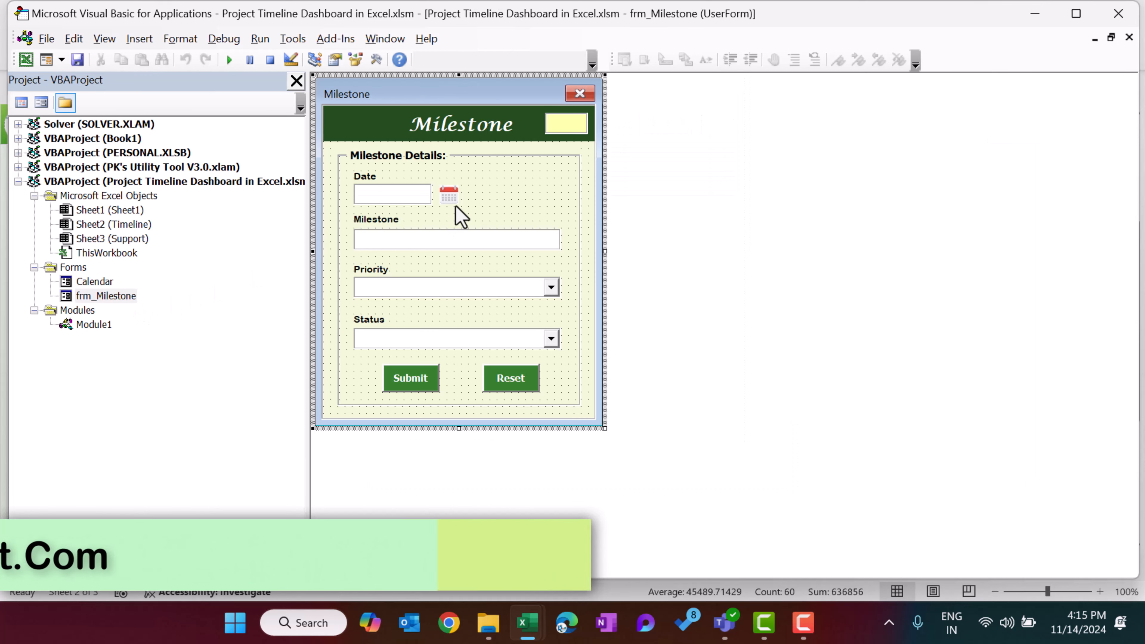
# Step: Examine the click code of the calendar picture beside the Date field and return to the frm_Milestone design
pyautogui.doubleClick(451, 194)
pyautogui.moveTo(437, 133); pyautogui.dragTo(339, 102)
pyautogui.press('Delete')
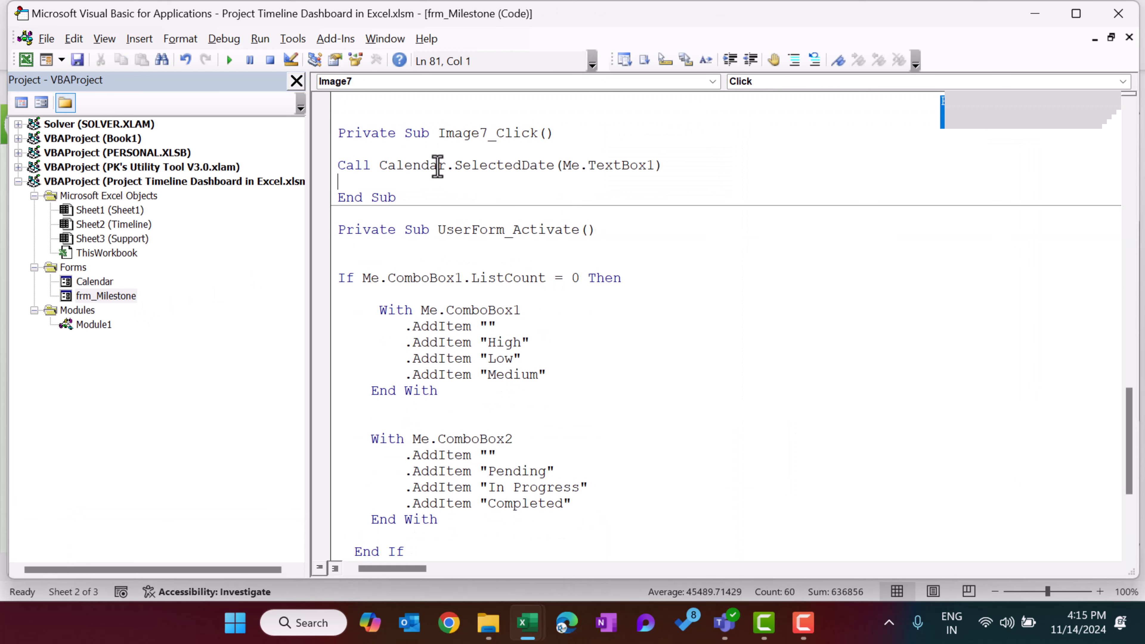
pyautogui.moveTo(667, 170); pyautogui.dragTo(387, 164)
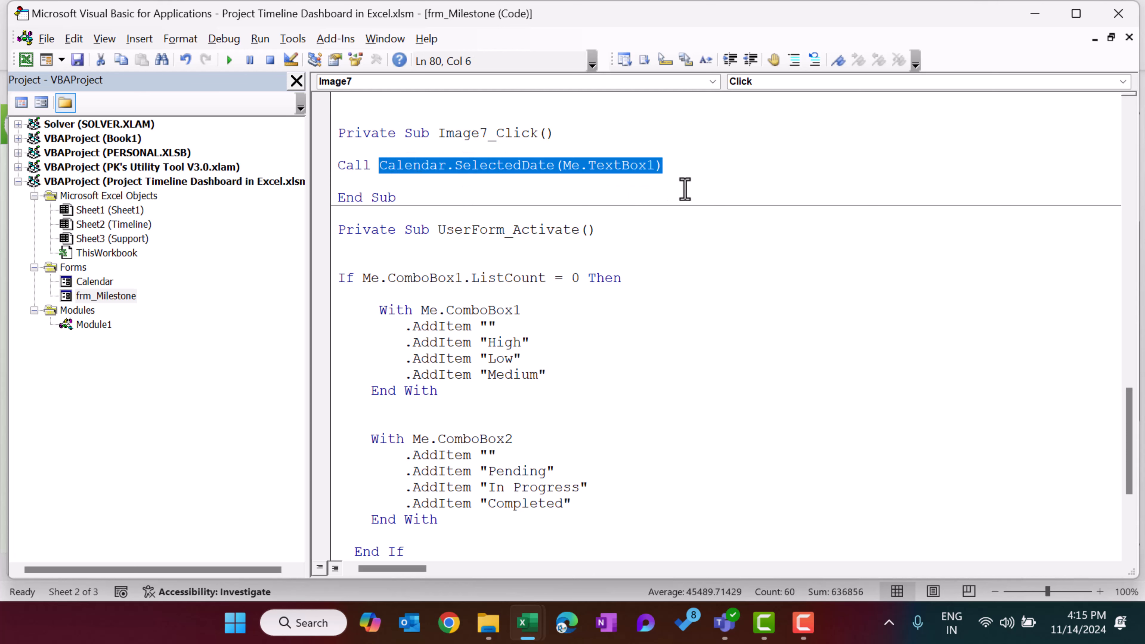
pyautogui.doubleClick(92, 299)
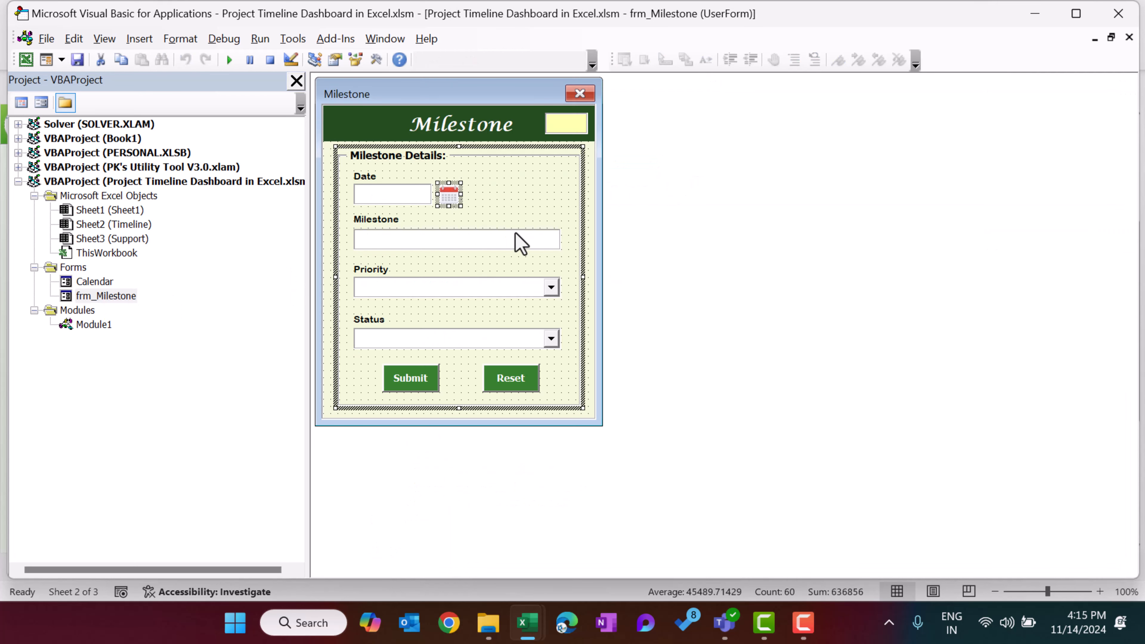
# Step: Open the UserForm_Activate code and examine how it fills the Priority and Status combo boxes and the default date
pyautogui.click(589, 233)
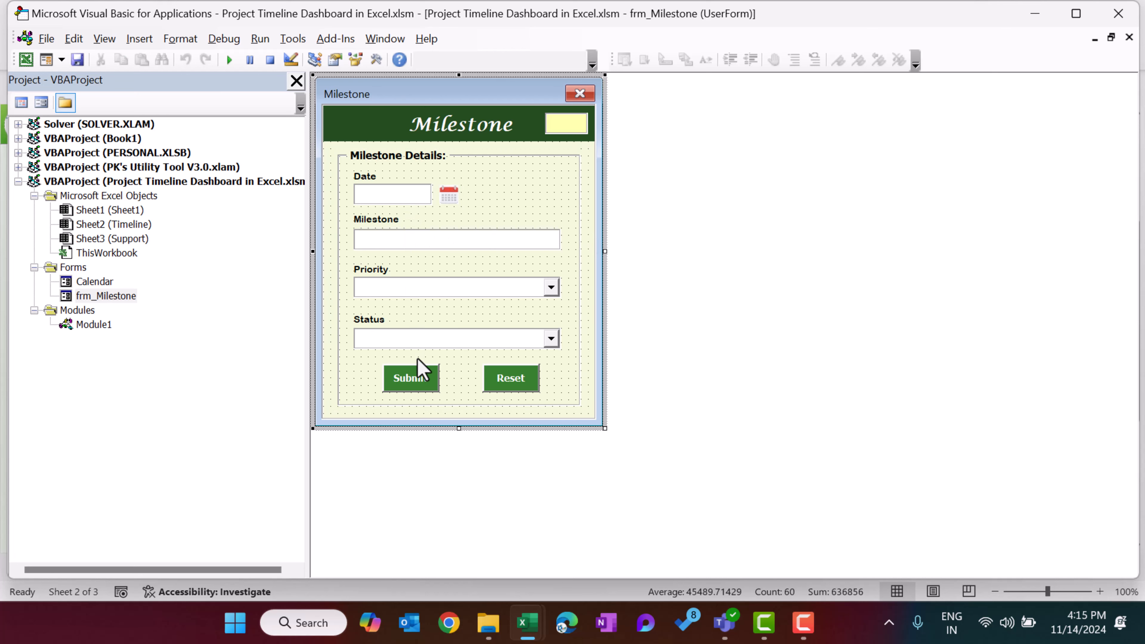
pyautogui.doubleClick(595, 354)
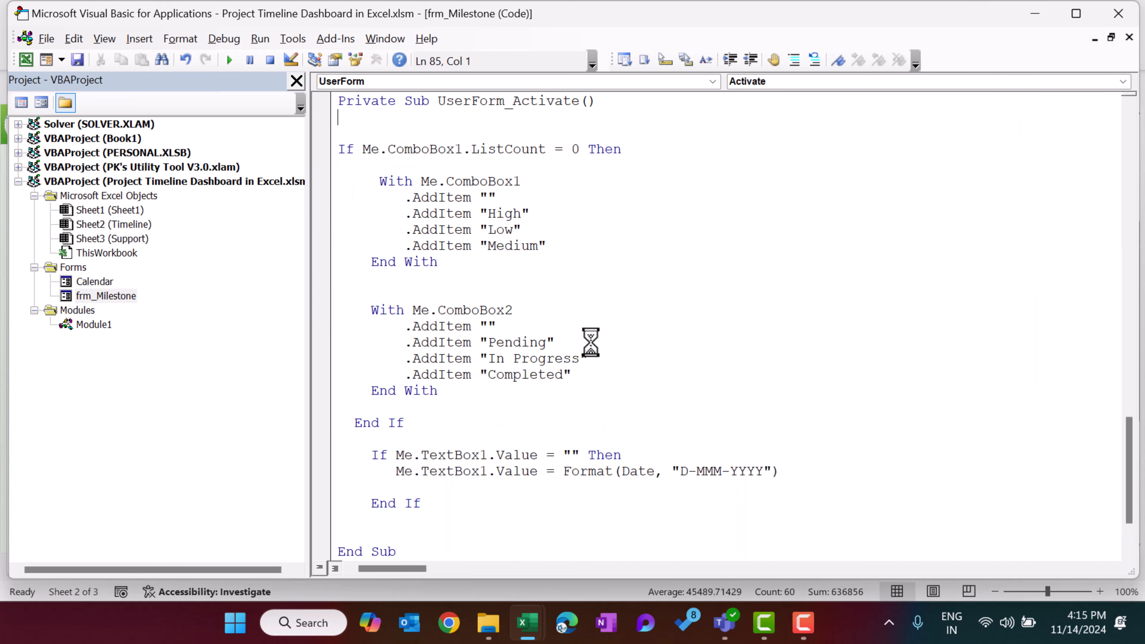
pyautogui.moveTo(364, 144); pyautogui.dragTo(600, 450)
pyautogui.click(695, 374)
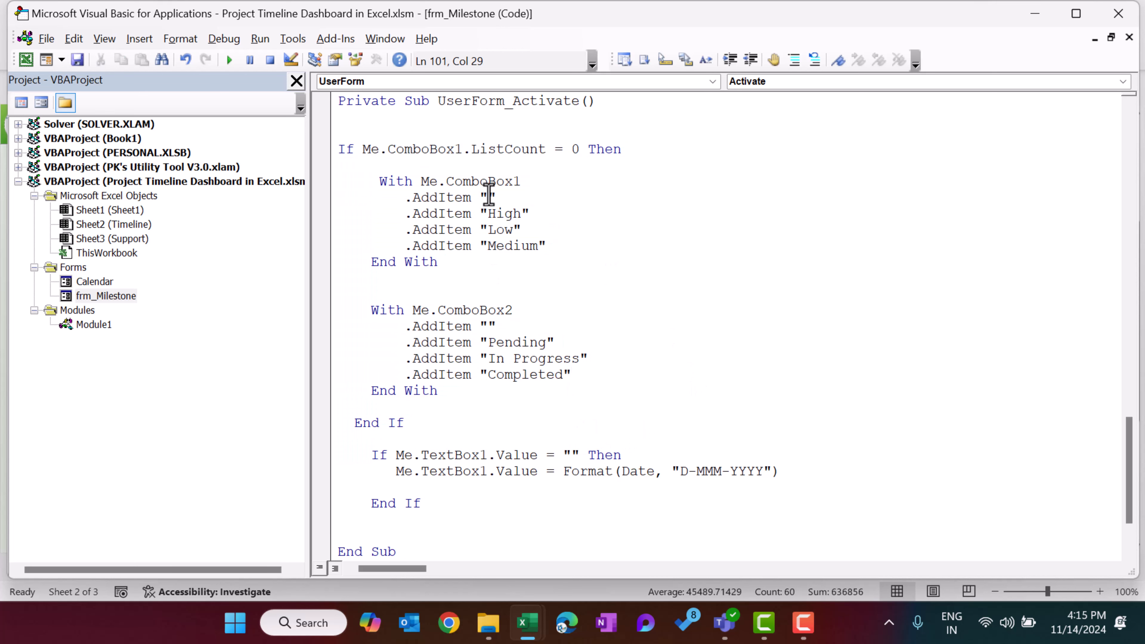
pyautogui.doubleClick(489, 183)
pyautogui.moveTo(556, 251); pyautogui.dragTo(397, 199)
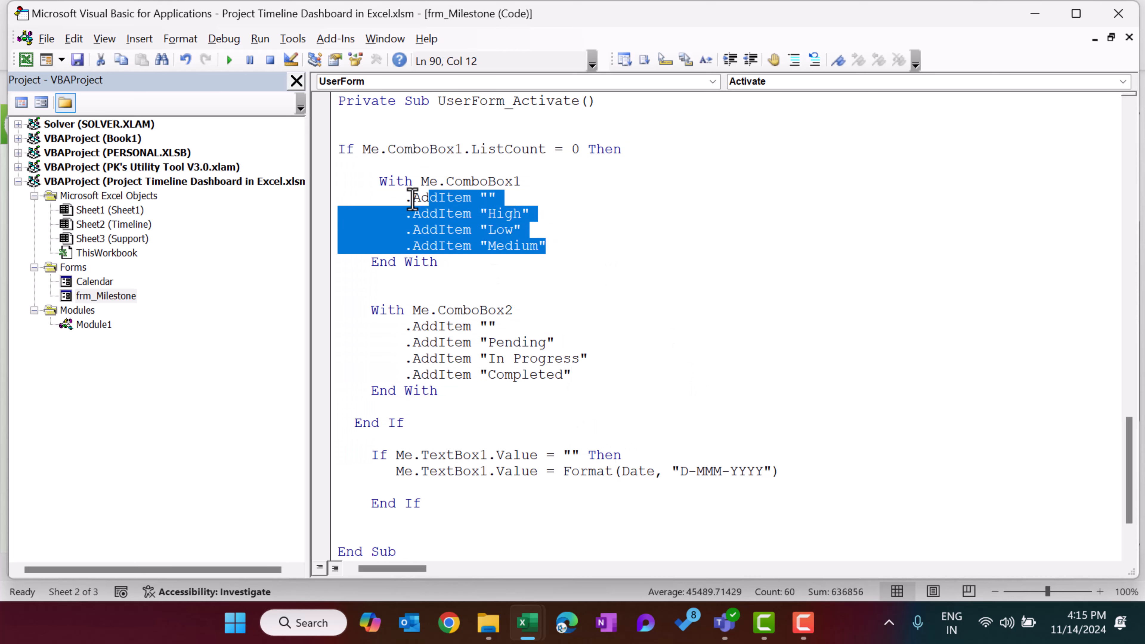
pyautogui.moveTo(579, 376); pyautogui.dragTo(378, 325)
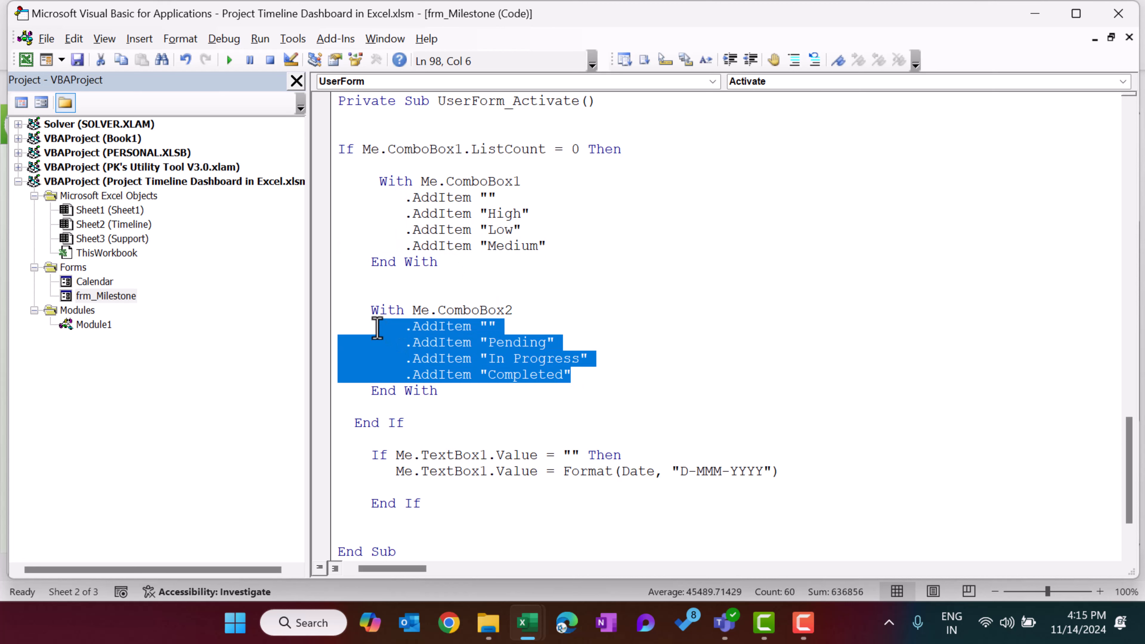
pyautogui.scroll(-2, 670, 346)
pyautogui.moveTo(488, 374); pyautogui.dragTo(808, 373)
pyautogui.click(810, 372)
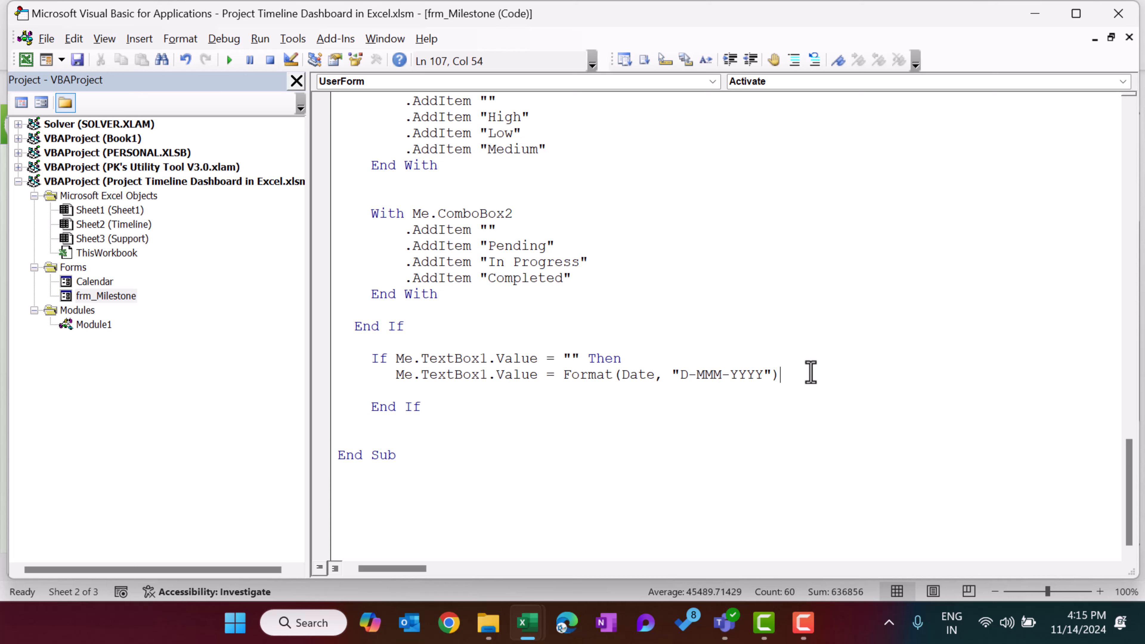
# Step: Examine the Reset button's click code in frm_Milestone and close the code window
pyautogui.doubleClick(126, 297)
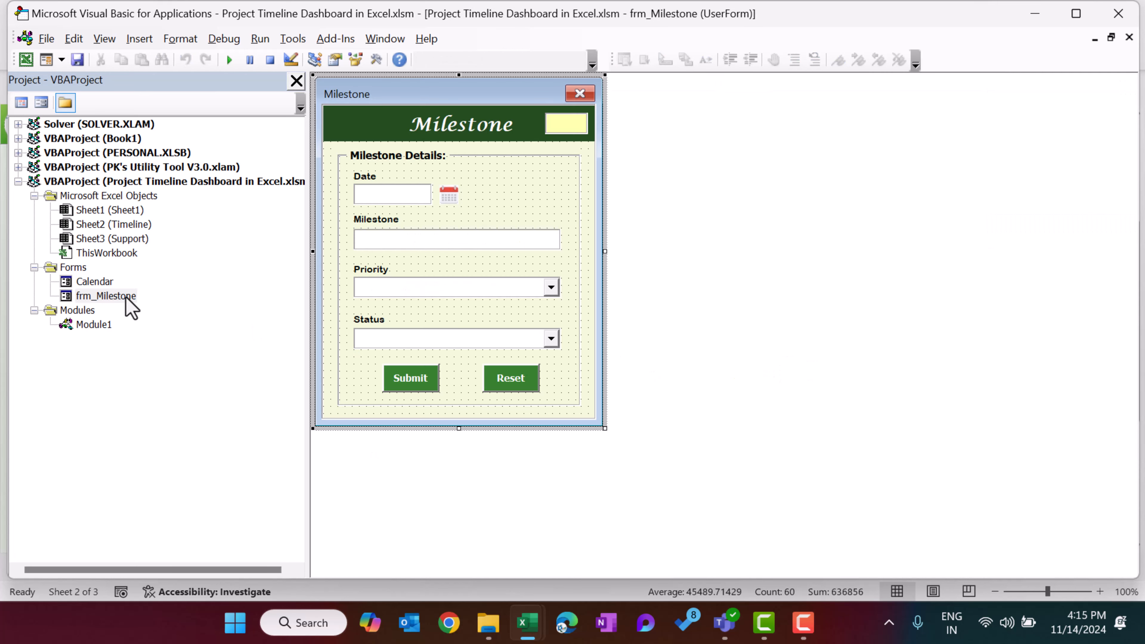
pyautogui.doubleClick(519, 384)
pyautogui.moveTo(362, 133); pyautogui.dragTo(608, 255)
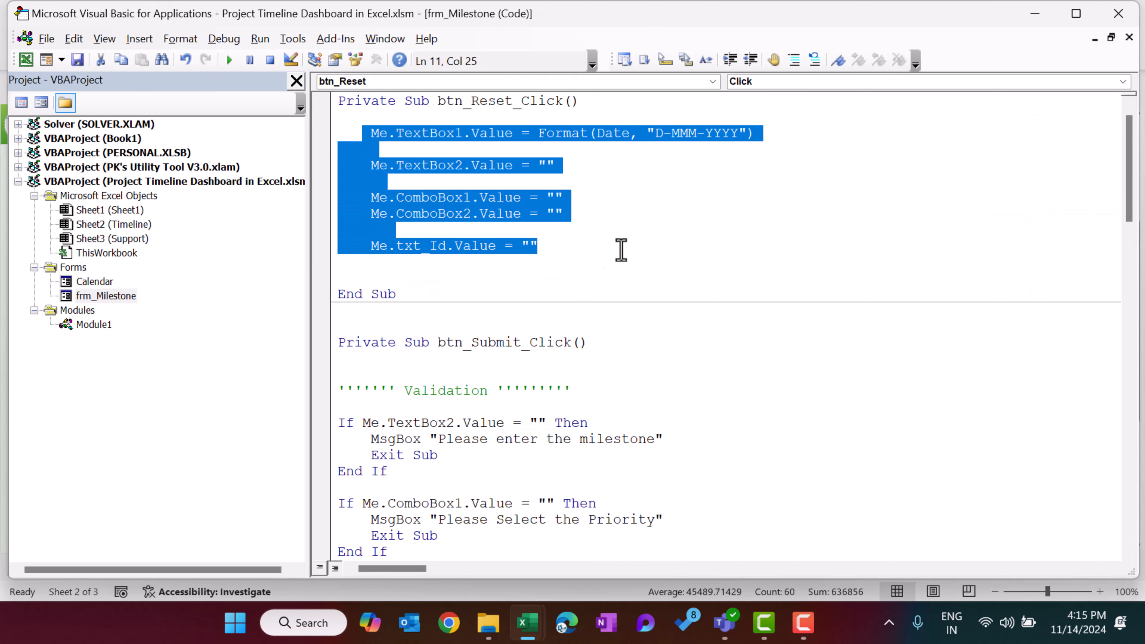
pyautogui.click(1129, 38)
# Step: Open the Submit button's click code and examine its validation checks and the Timeline worksheet assignment
pyautogui.click(412, 378)
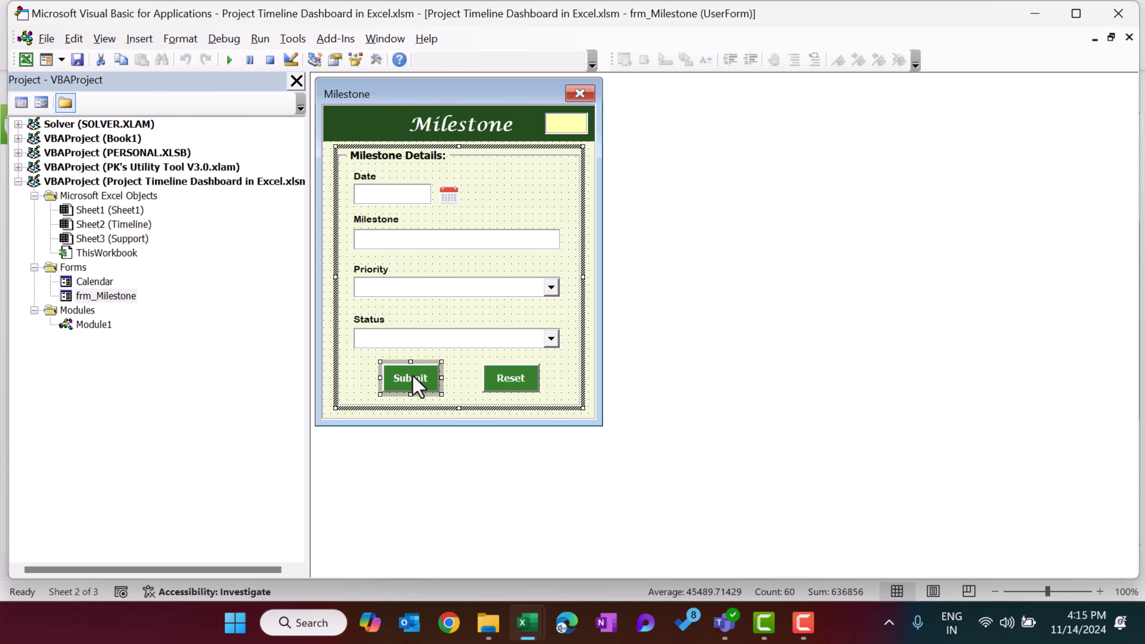
pyautogui.doubleClick(412, 378)
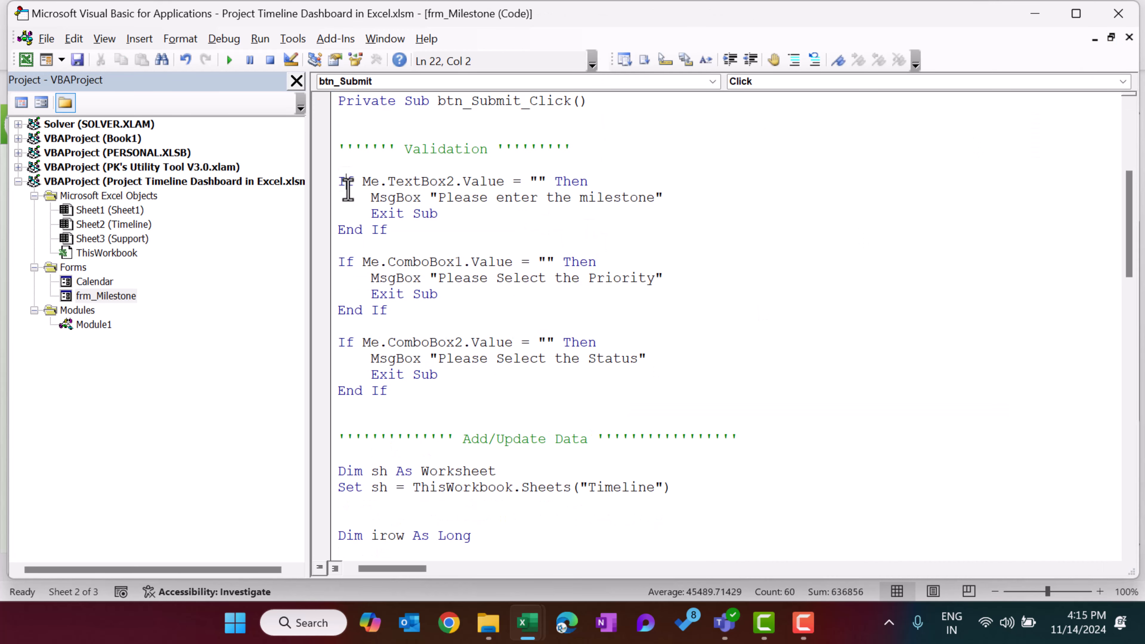
pyautogui.moveTo(343, 181); pyautogui.dragTo(591, 415)
pyautogui.click(591, 415)
pyautogui.scroll(-7, 759, 300)
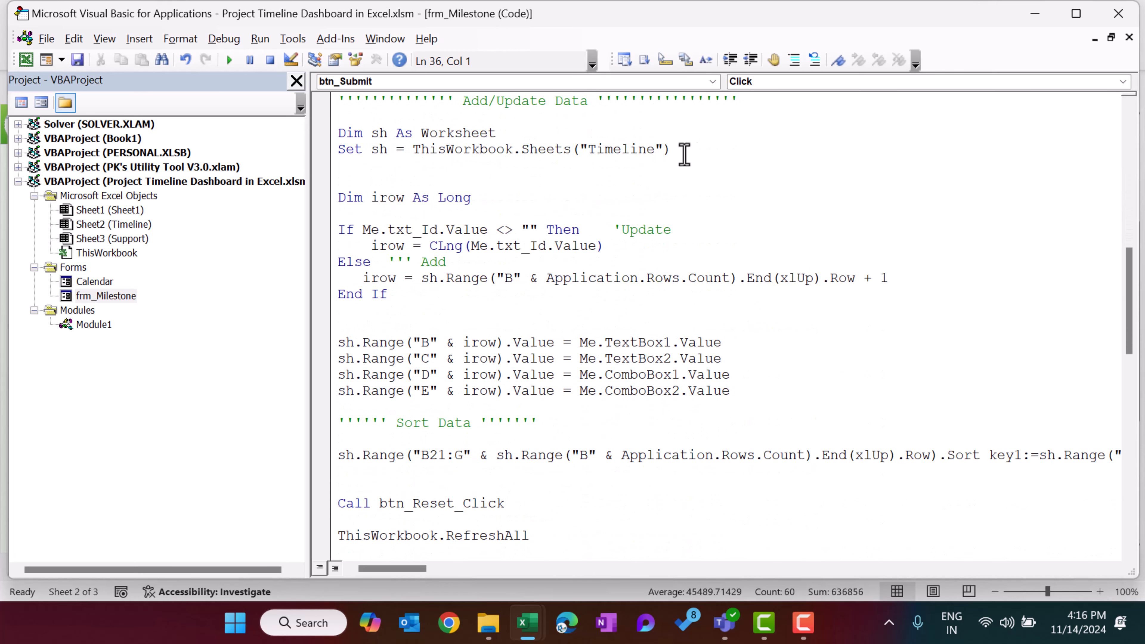
pyautogui.moveTo(685, 154); pyautogui.dragTo(541, 149)
# Step: Close and reopen the frm_Milestone code, and view the milestone table on the dashboard sheet before returning to the code
pyautogui.hotkey('ctrl', 'F4')
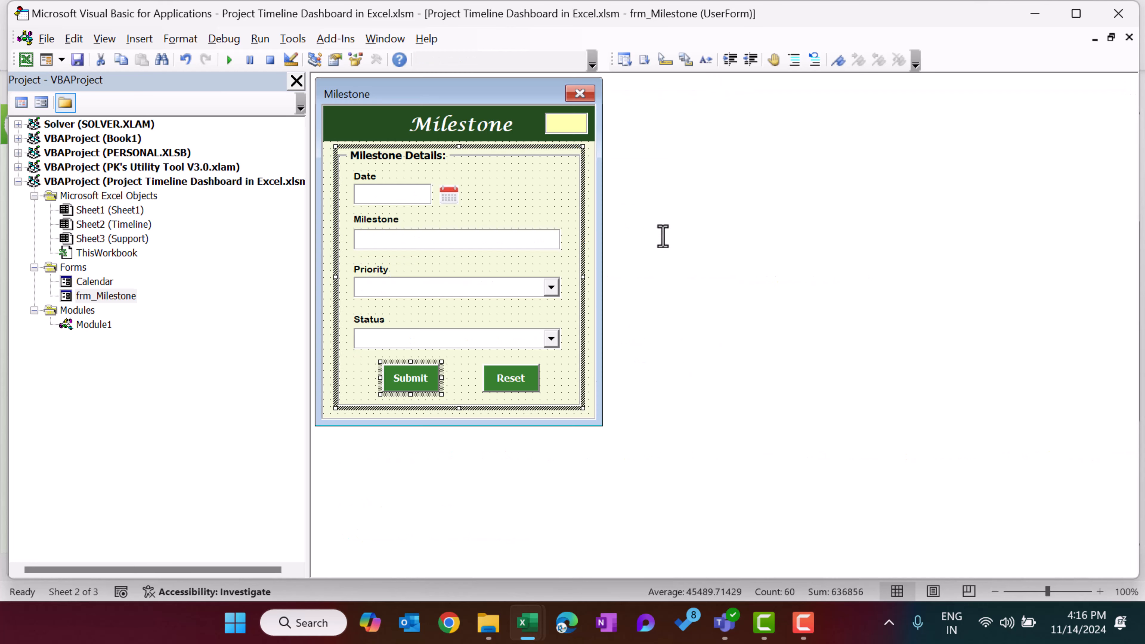
pyautogui.hotkey('ctrl', 'F4')
pyautogui.click(125, 297)
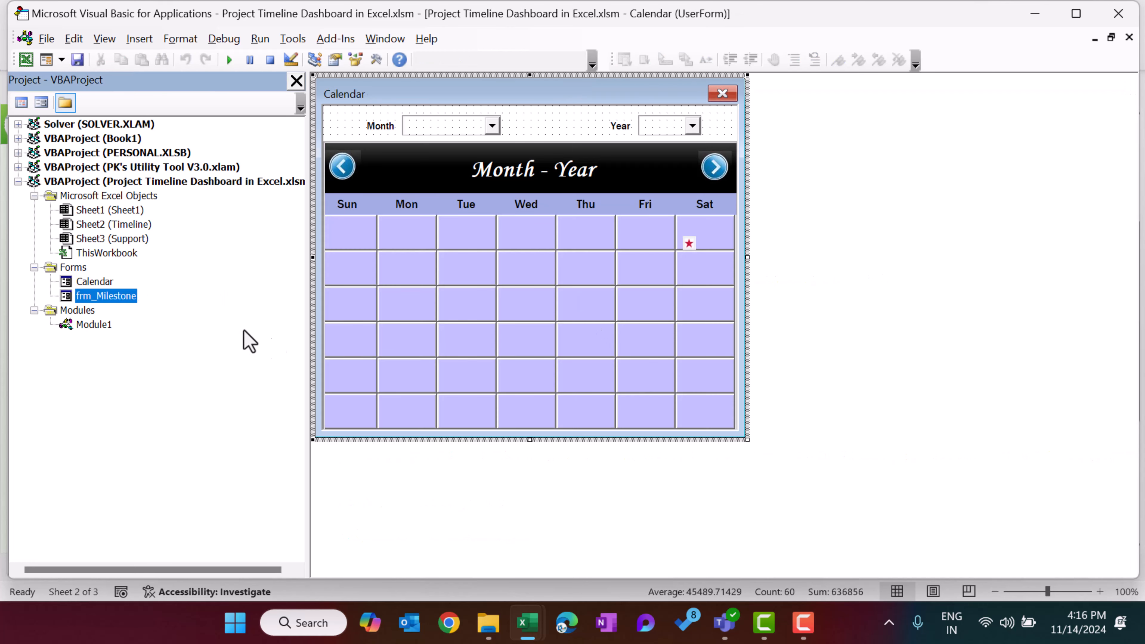
pyautogui.press('F7')
pyautogui.hotkey('alt', 'F11')
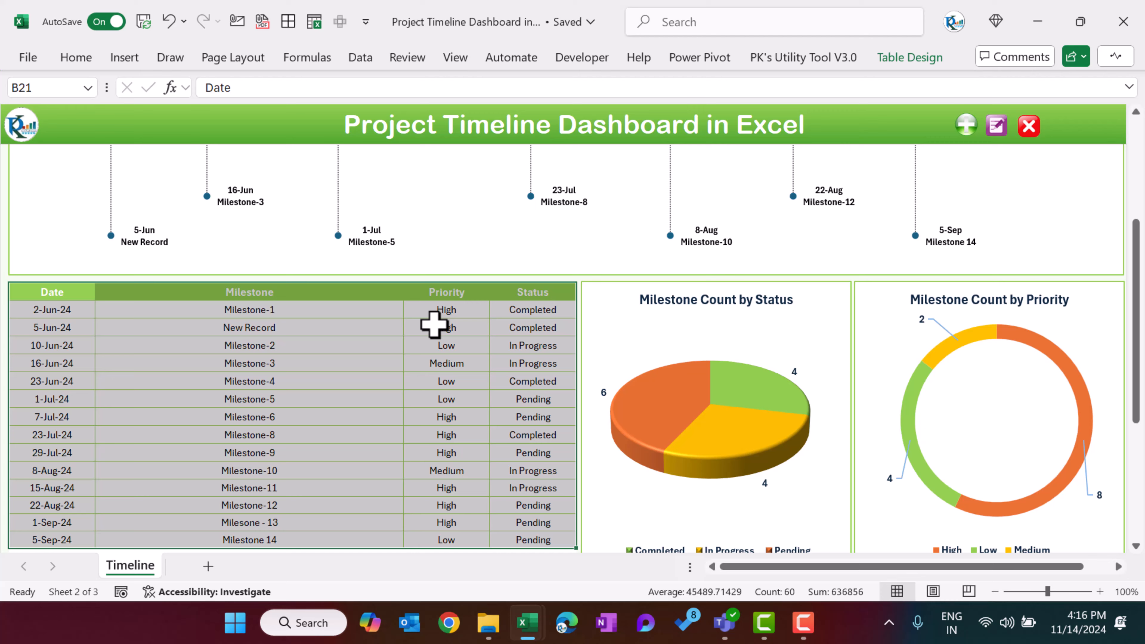
pyautogui.click(317, 378)
pyautogui.scroll(-1, 314, 339)
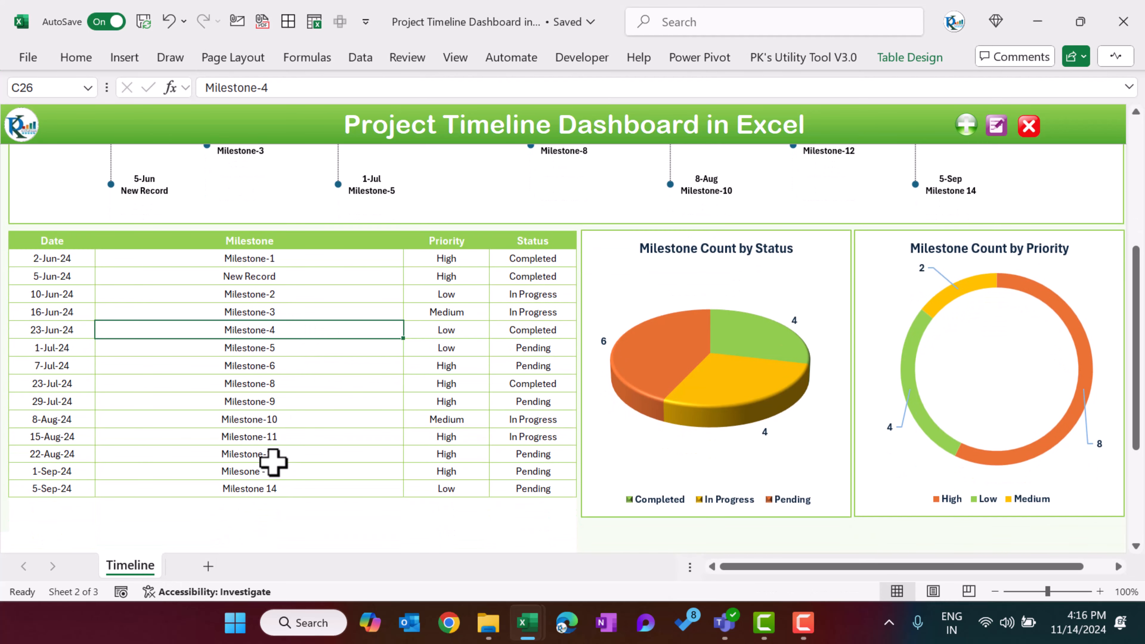
pyautogui.hotkey('alt', 'F11')
# Step: Examine the irow declaration and the txt_Id condition in the Submit button's add/update code
pyautogui.moveTo(355, 296); pyautogui.dragTo(556, 310)
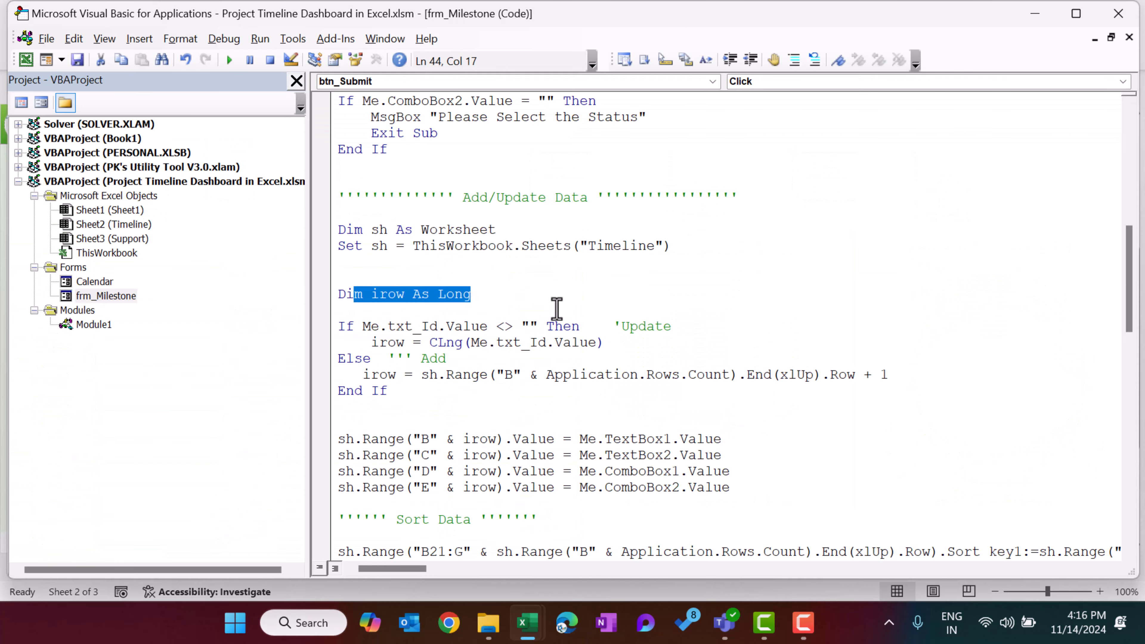
pyautogui.scroll(-1, 559, 310)
pyautogui.click(461, 276)
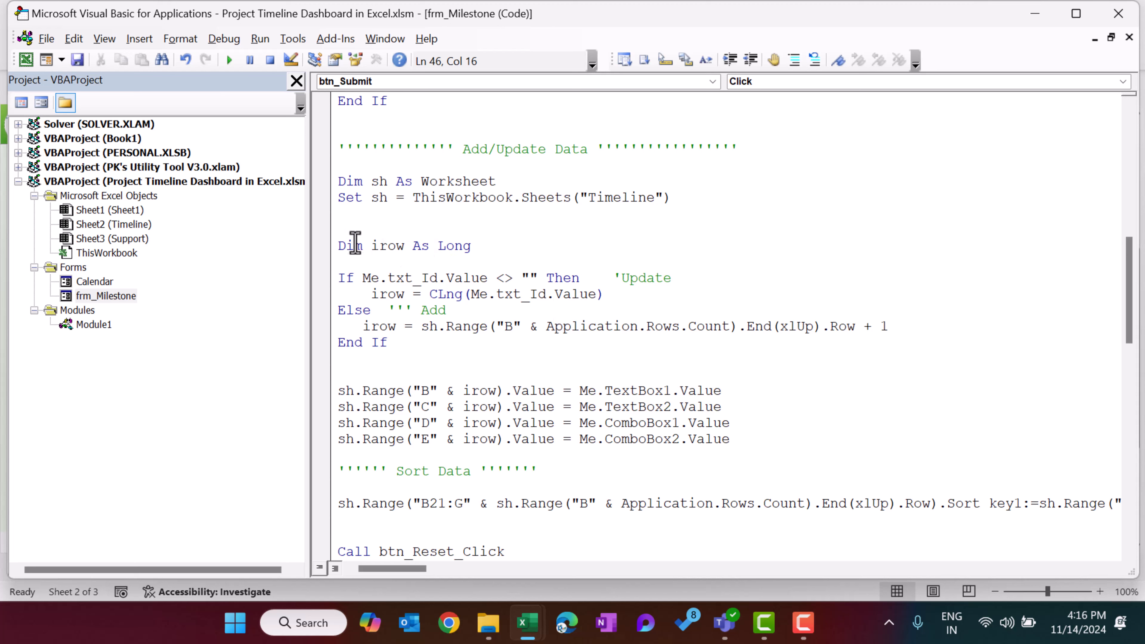
pyautogui.moveTo(355, 245); pyautogui.dragTo(525, 238)
pyautogui.moveTo(369, 278); pyautogui.dragTo(472, 279)
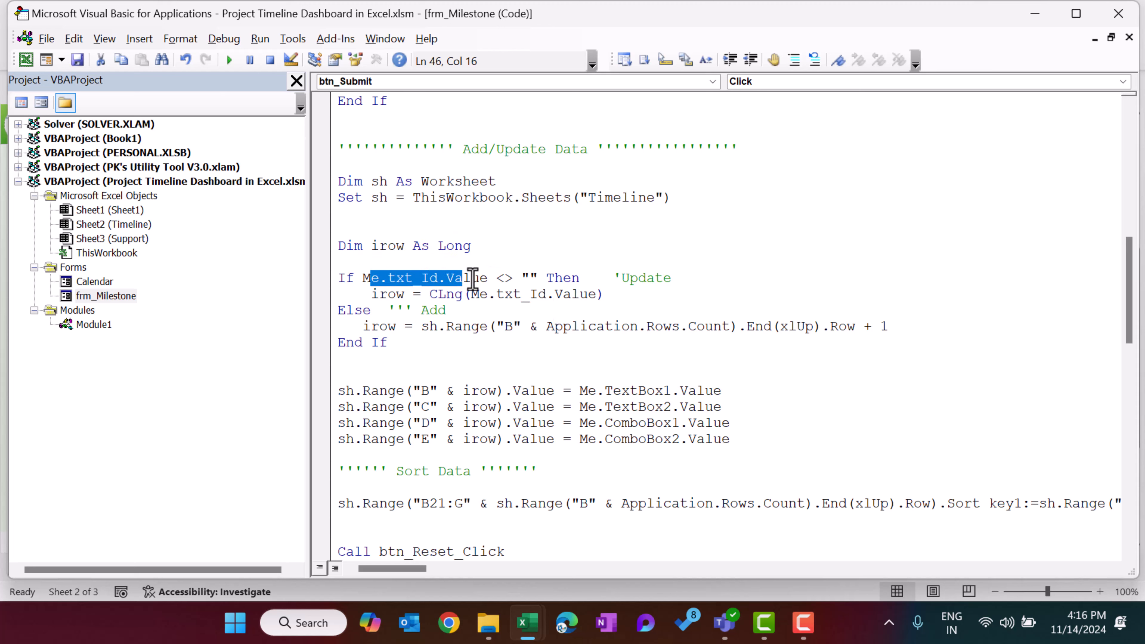
pyautogui.click(440, 294)
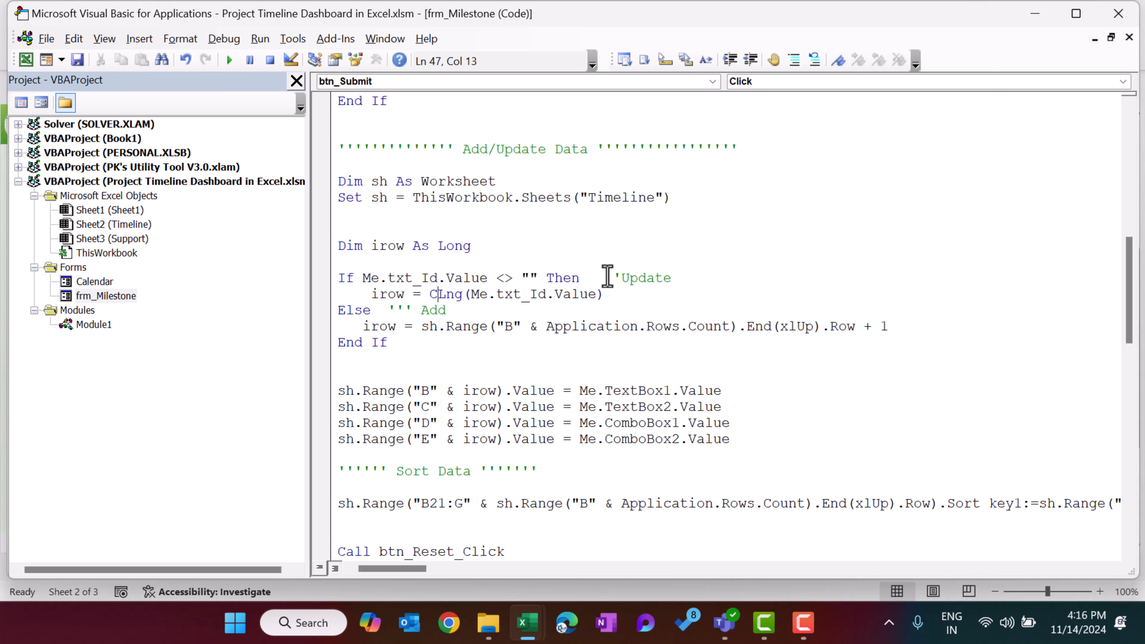
pyautogui.moveTo(607, 278); pyautogui.dragTo(515, 278)
# Step: View the ID text box in the frm_Milestone form's header and return to the Submit code
pyautogui.doubleClick(136, 297)
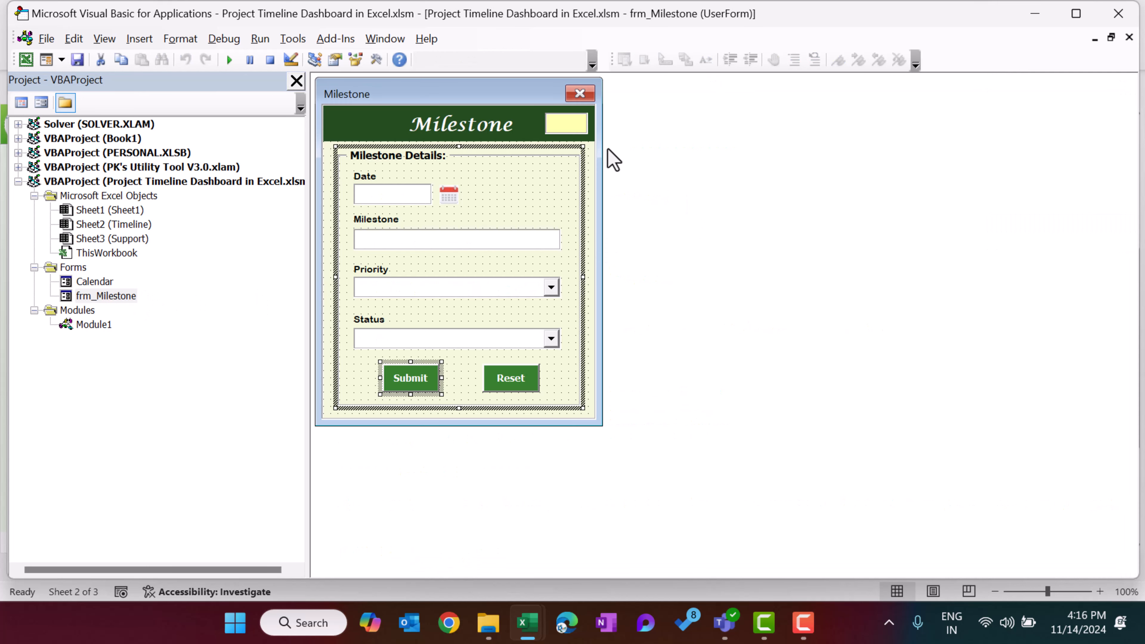
pyautogui.click(578, 128)
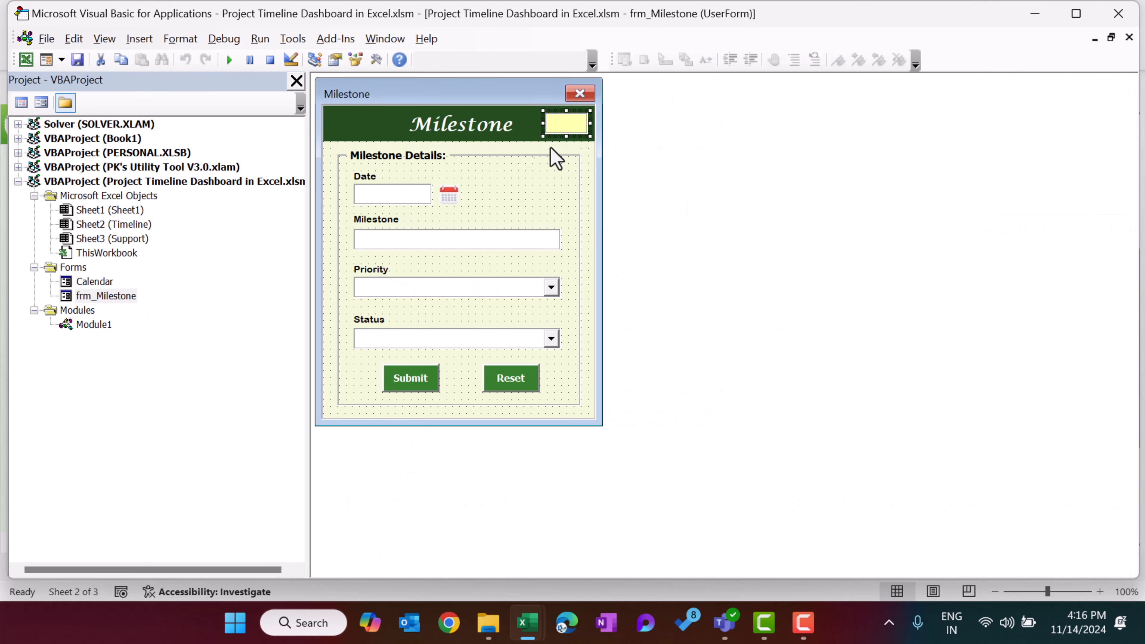
pyautogui.click(1129, 37)
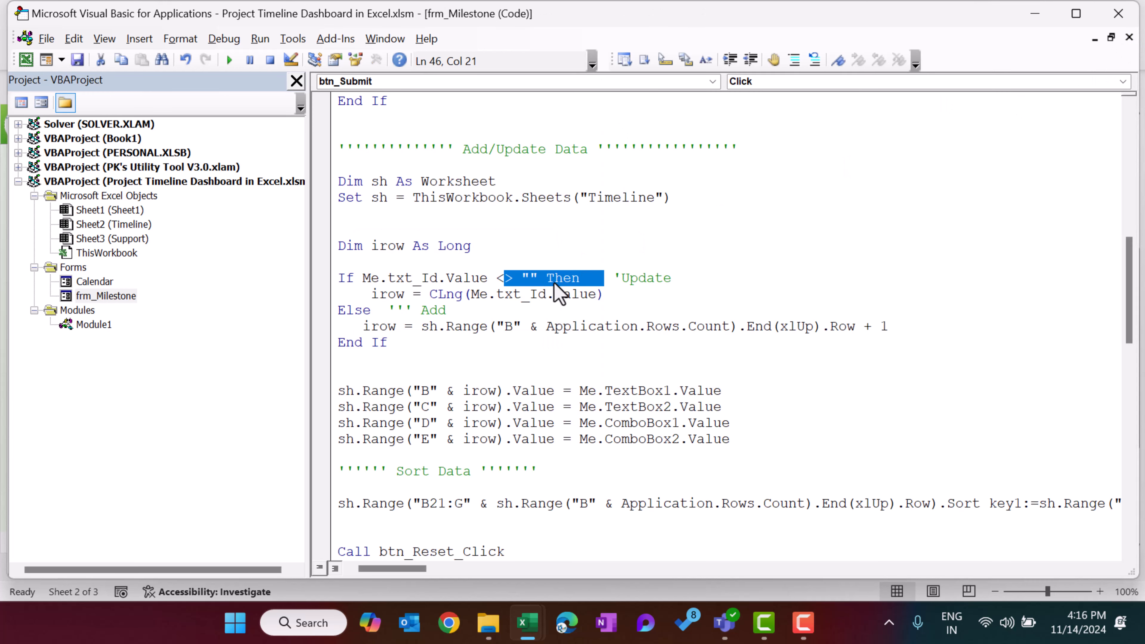
# Step: Examine the Update and Add branches that set irow in the Submit code
pyautogui.click(628, 307)
pyautogui.moveTo(630, 278); pyautogui.dragTo(652, 281)
pyautogui.doubleClick(426, 311)
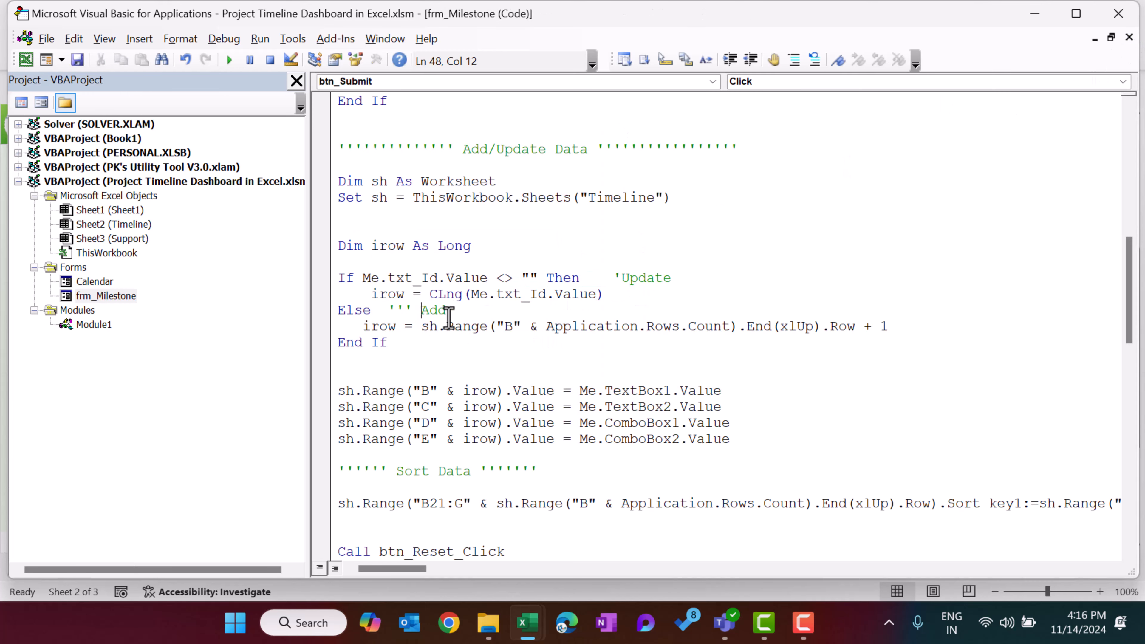
pyautogui.moveTo(431, 296); pyautogui.dragTo(603, 296)
# Step: Open Module1 and examine how Update_Record assigns ActiveCell.Row to the form's txt_Id value
pyautogui.doubleClick(101, 325)
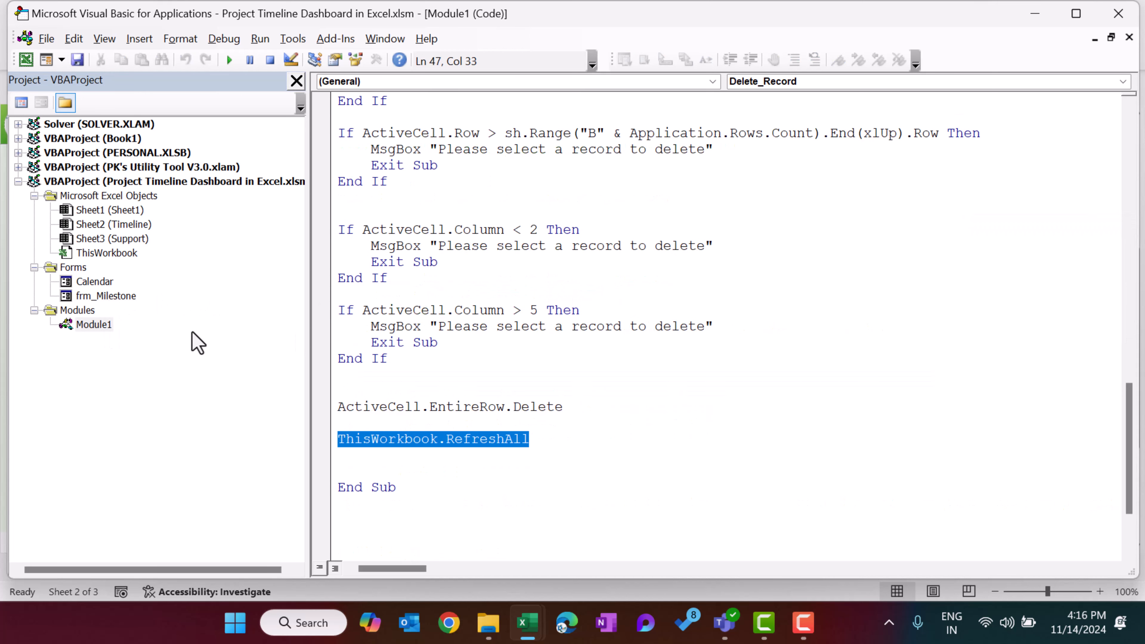
pyautogui.click(563, 280)
pyautogui.scroll(12, 573, 306)
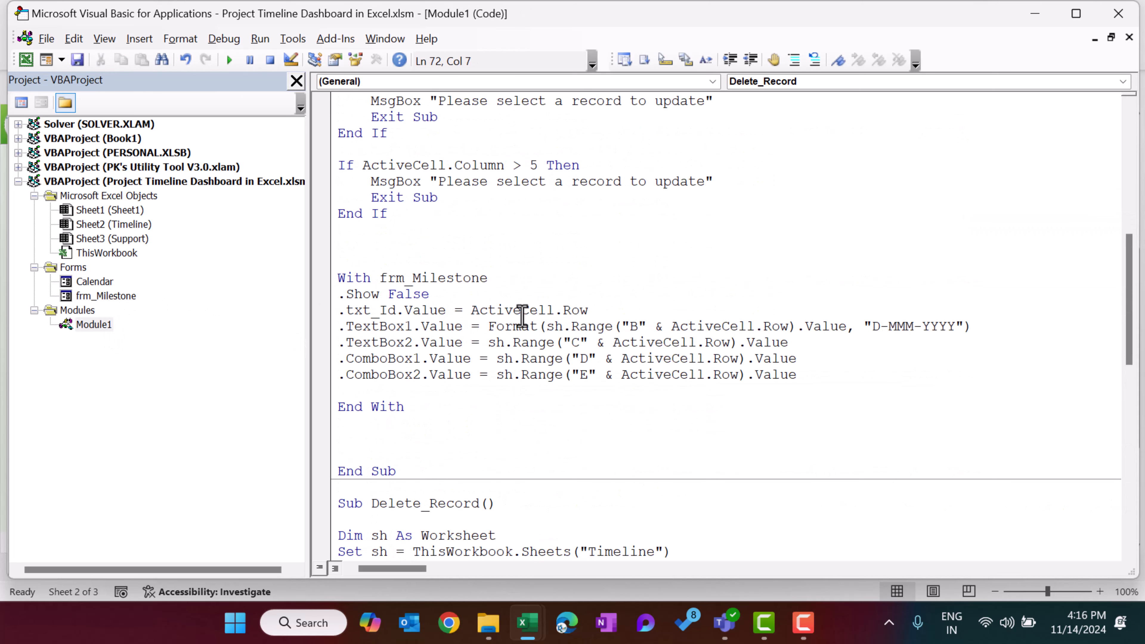
pyautogui.moveTo(471, 311)
pyautogui.mouseDown()
pyautogui.moveTo(626, 311)
pyautogui.moveTo(477, 311)
pyautogui.mouseUp()
pyautogui.click(608, 310)
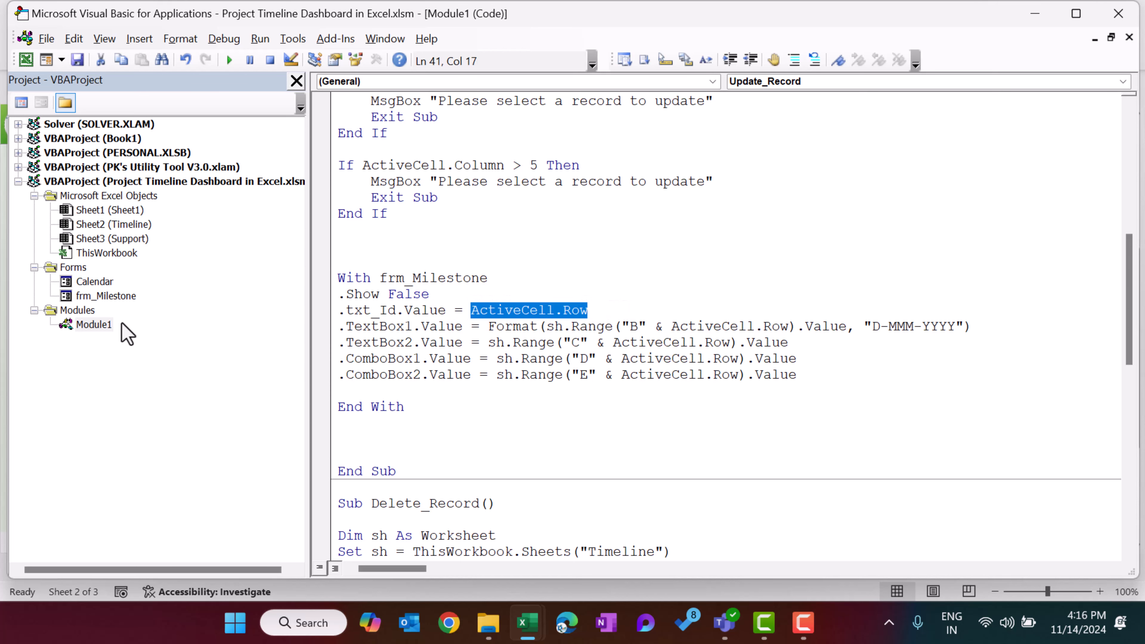
# Step: Return to the frm_Milestone code and examine the lines writing the form values to columns B through E
pyautogui.doubleClick(122, 296)
pyautogui.press('F7')
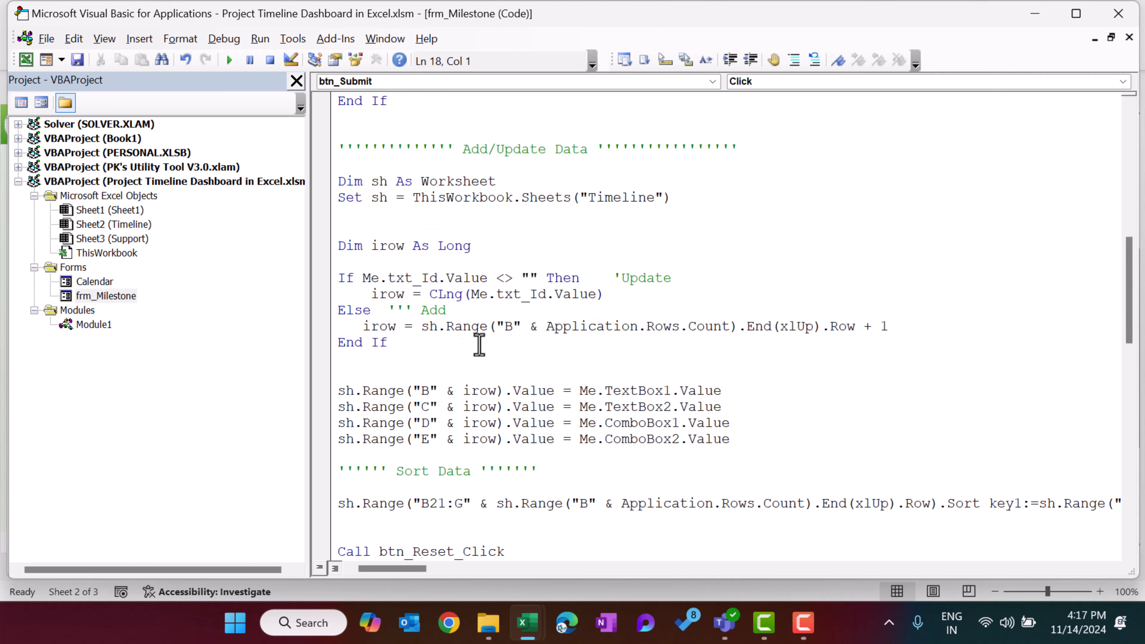
pyautogui.scroll(-2, 421, 320)
pyautogui.moveTo(371, 298); pyautogui.dragTo(582, 290)
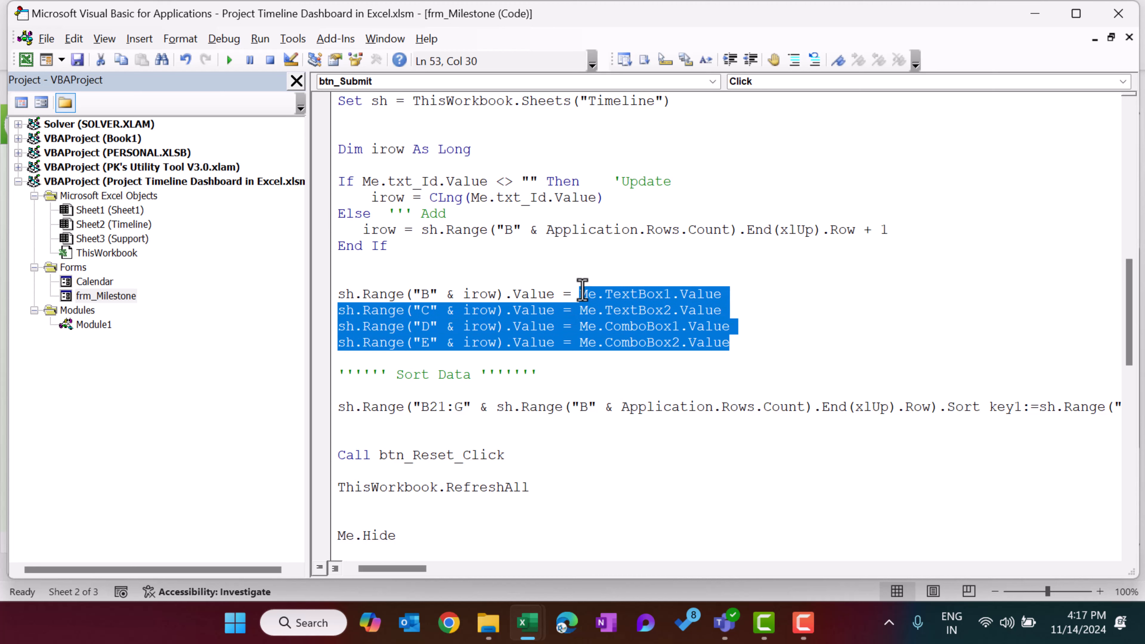
pyautogui.click(788, 346)
pyautogui.scroll(-1, 784, 342)
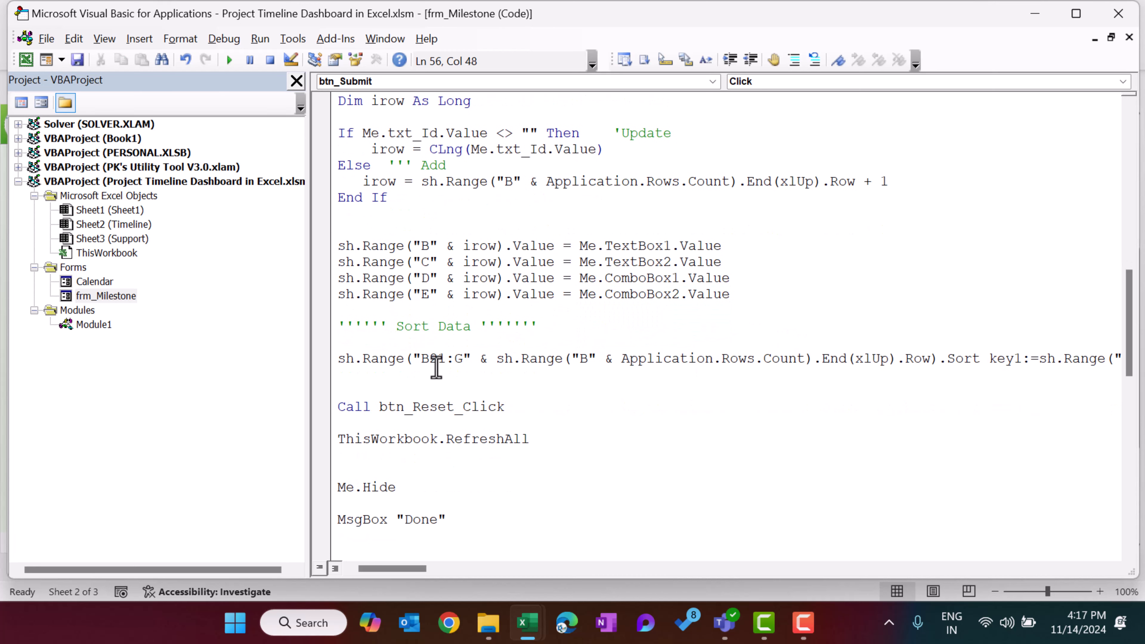
# Step: Examine the Submit code's sort statement, btn_Reset_Click call, RefreshAll line and Me.Hide line
pyautogui.moveTo(366, 358); pyautogui.dragTo(989, 359)
pyautogui.click(626, 392)
pyautogui.moveTo(516, 407); pyautogui.dragTo(371, 404)
pyautogui.click(474, 397)
pyautogui.moveTo(533, 440); pyautogui.dragTo(327, 440)
pyautogui.click(447, 476)
pyautogui.click(557, 444)
pyautogui.moveTo(557, 444); pyautogui.dragTo(335, 440)
pyautogui.click(401, 487)
pyautogui.moveTo(401, 488); pyautogui.dragTo(304, 479)
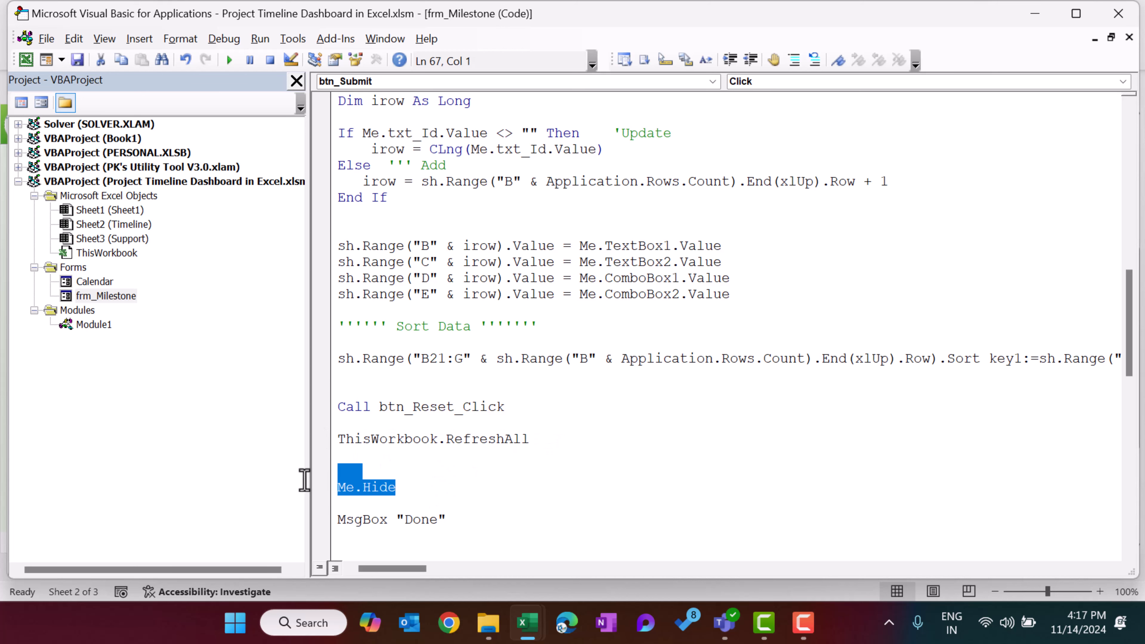
# Step: Skim the remaining frm_Milestone code, close the code editor, and review the dashboard's timeline chart and milestone table
pyautogui.scroll(-1, 574, 439)
pyautogui.scroll(-14, 573, 440)
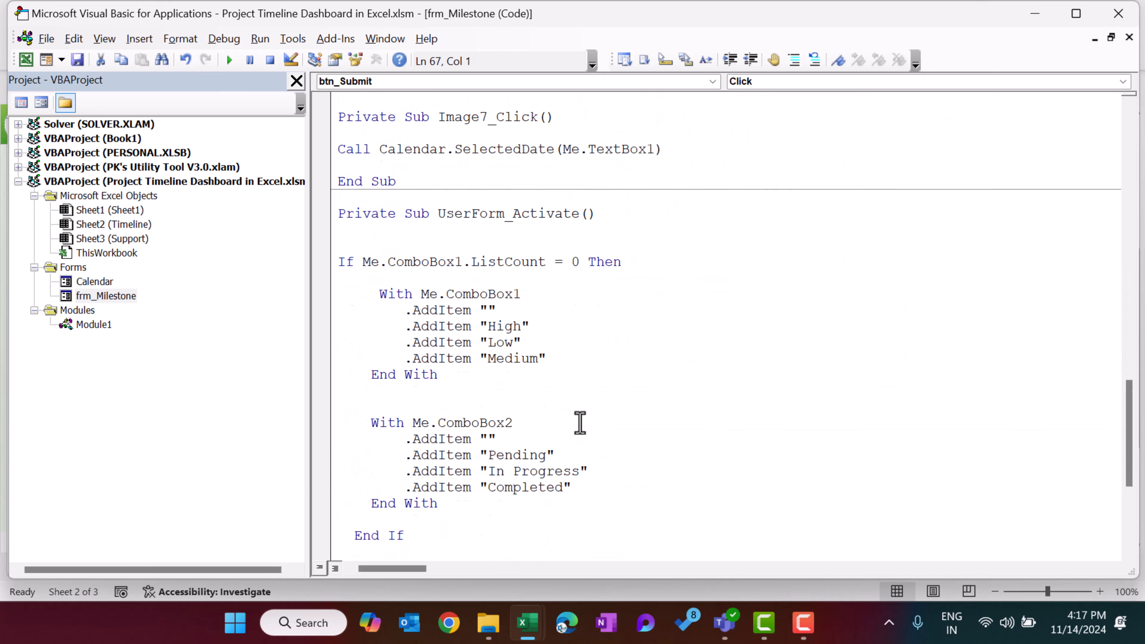
pyautogui.click(1119, 14)
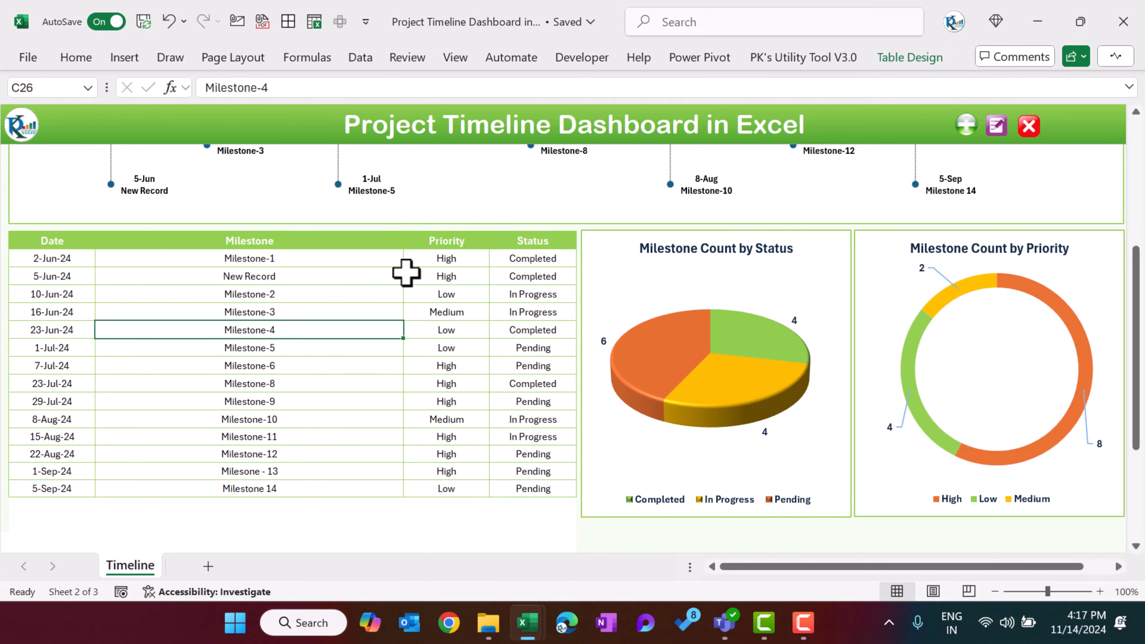
pyautogui.click(534, 455)
pyautogui.scroll(5, 447, 401)
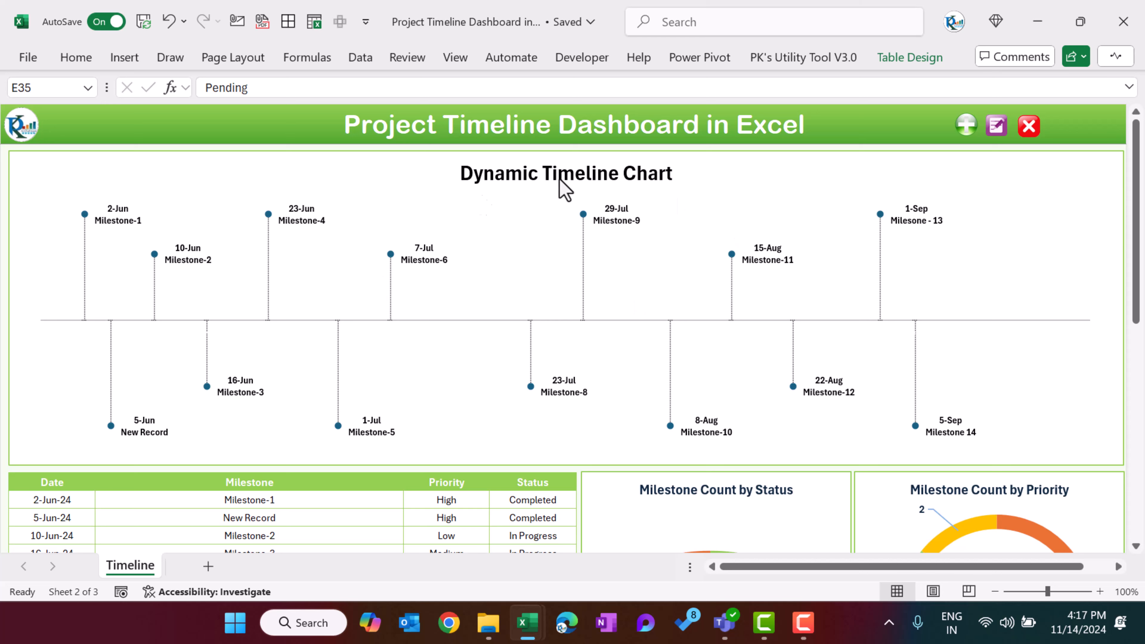
pyautogui.scroll(-2, 719, 272)
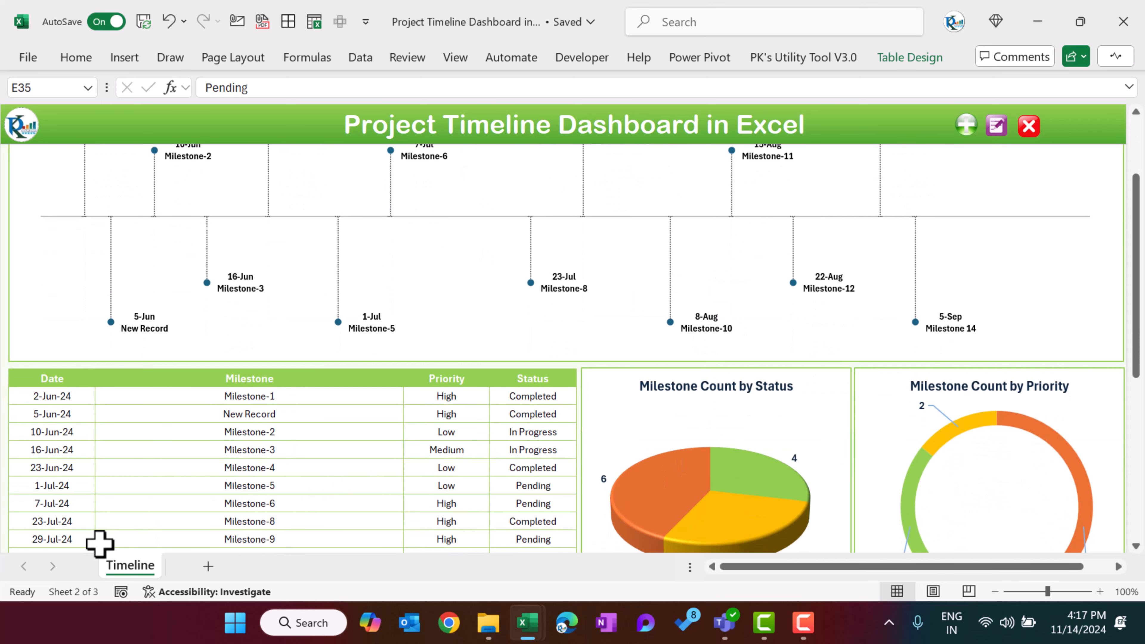
# Step: Unhide the Support sheet and view its Status and Priority milestone count pivot tables
pyautogui.rightClick(127, 566)
pyautogui.click(181, 466)
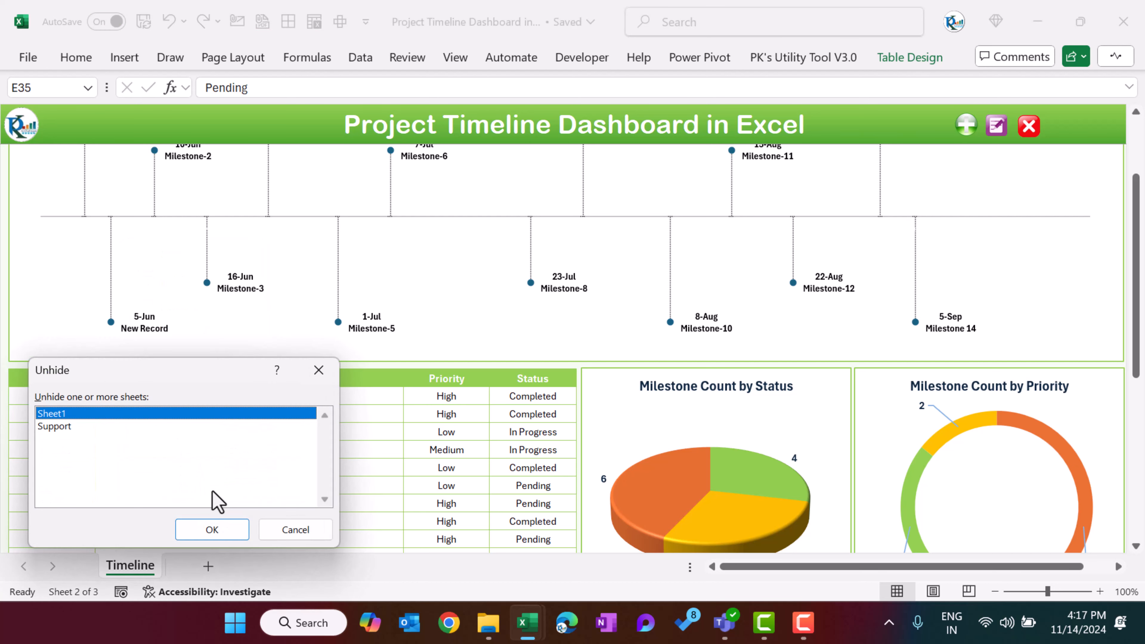
pyautogui.doubleClick(74, 428)
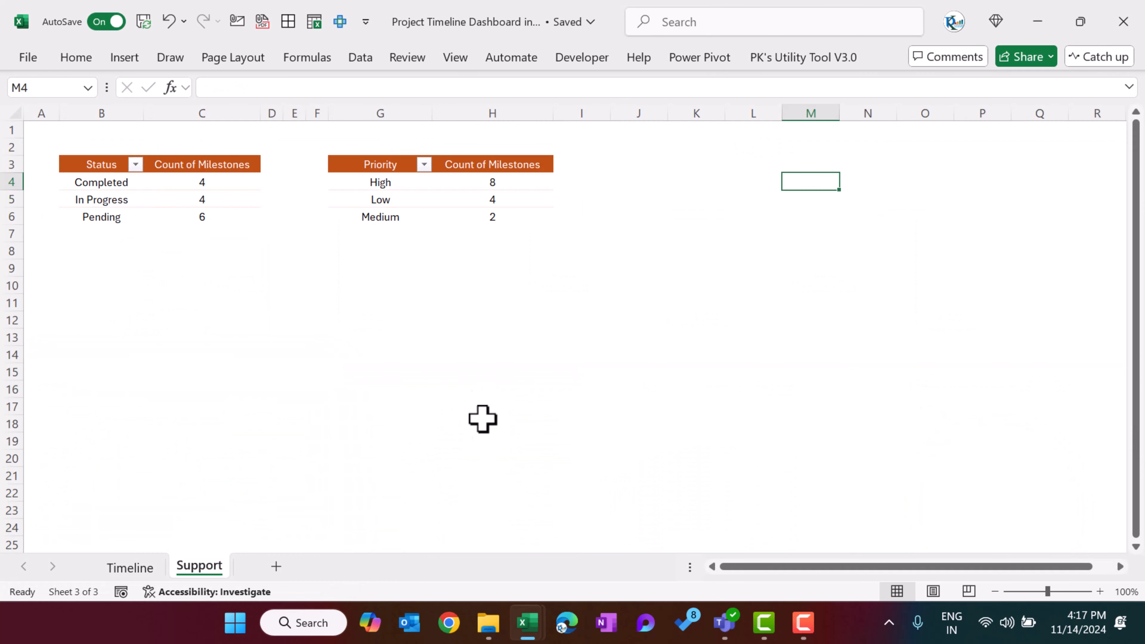
pyautogui.click(481, 339)
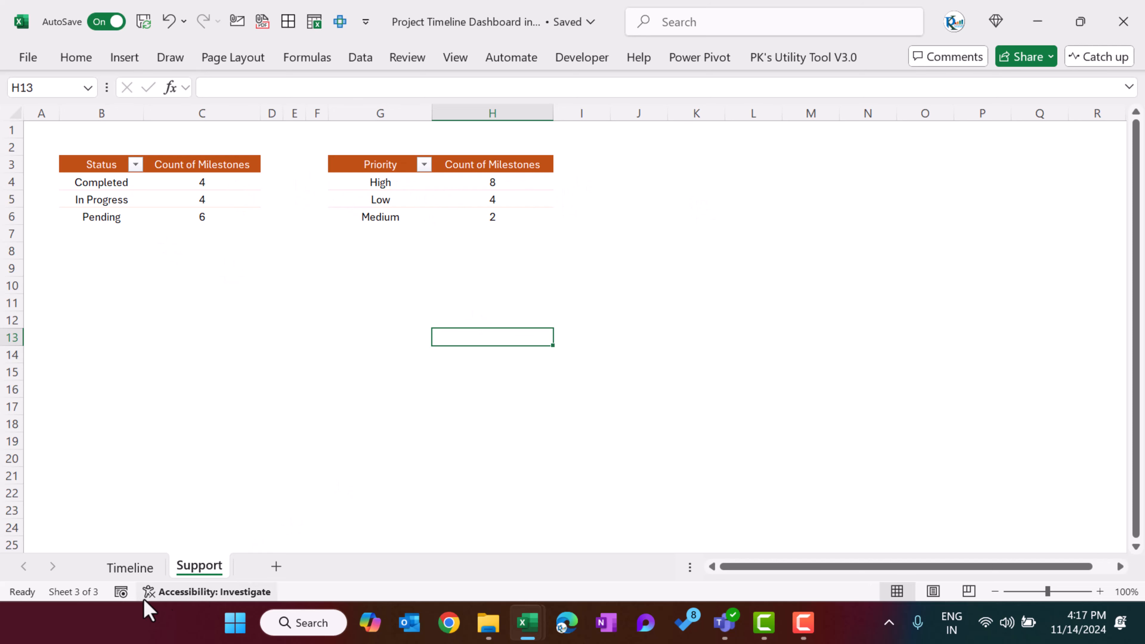
# Step: Switch between the Timeline and Support sheets, finishing on the Timeline sheet with the dashboard title cell A1 selected
pyautogui.click(139, 568)
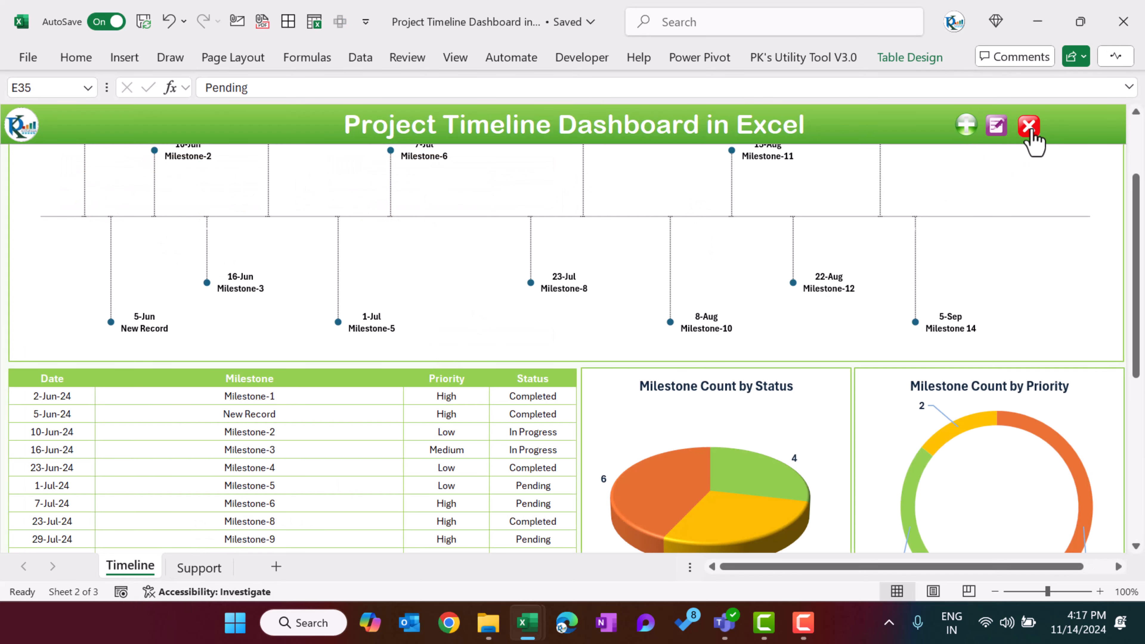
pyautogui.click(215, 569)
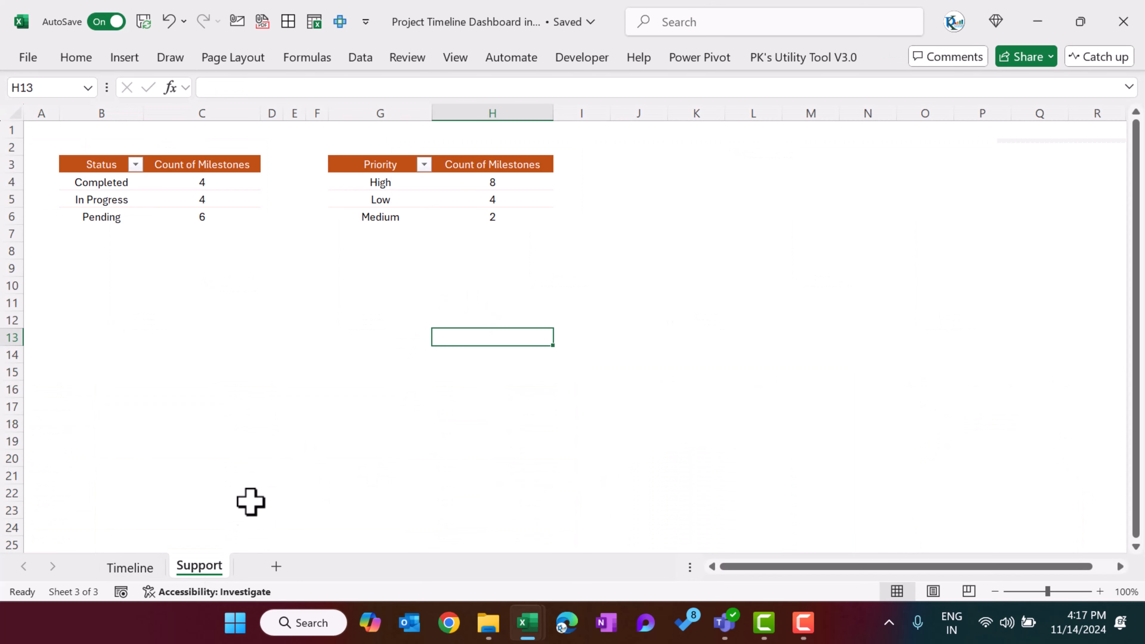
pyautogui.click(133, 570)
pyautogui.scroll(2, 383, 307)
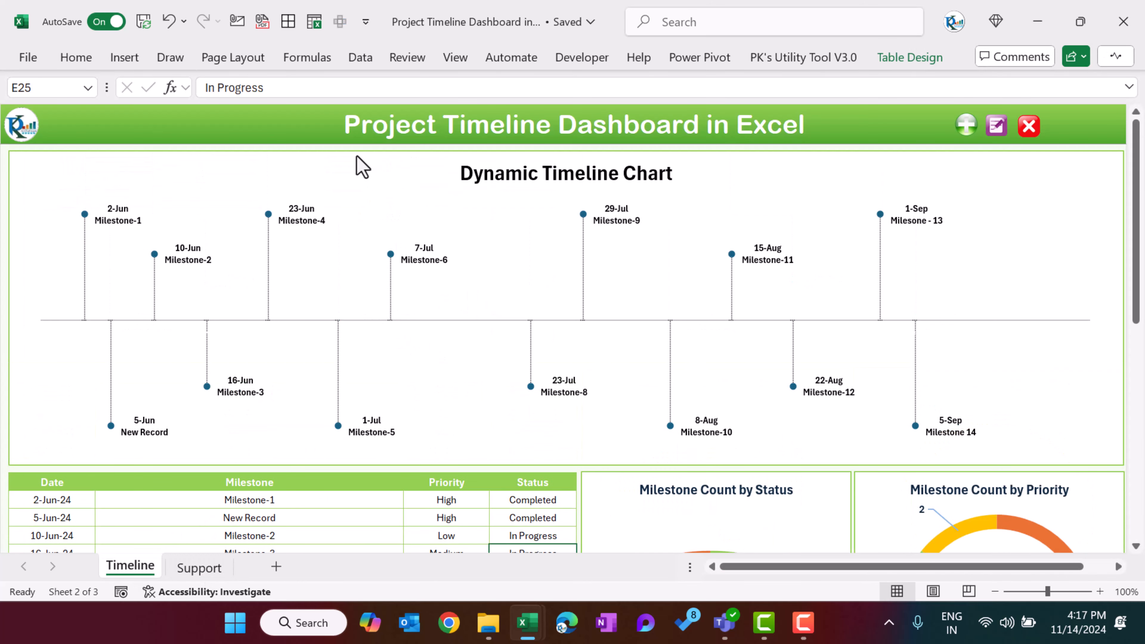
pyautogui.click(292, 127)
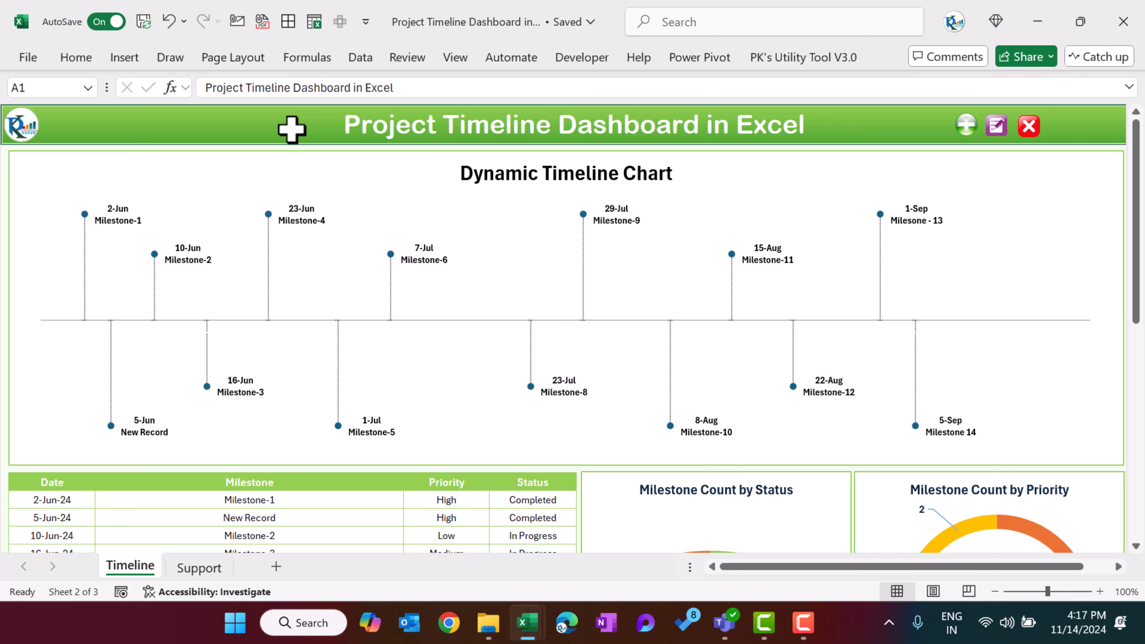